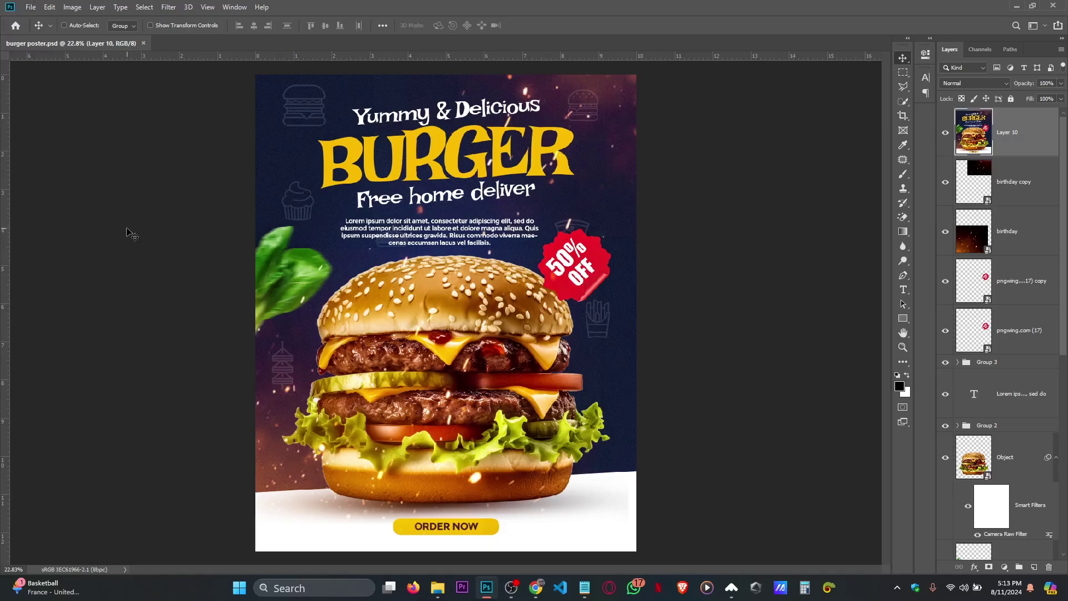
Create a new 4 × 5 in, 300 ppi white document named 'burger restaurant'.
click(33, 8)
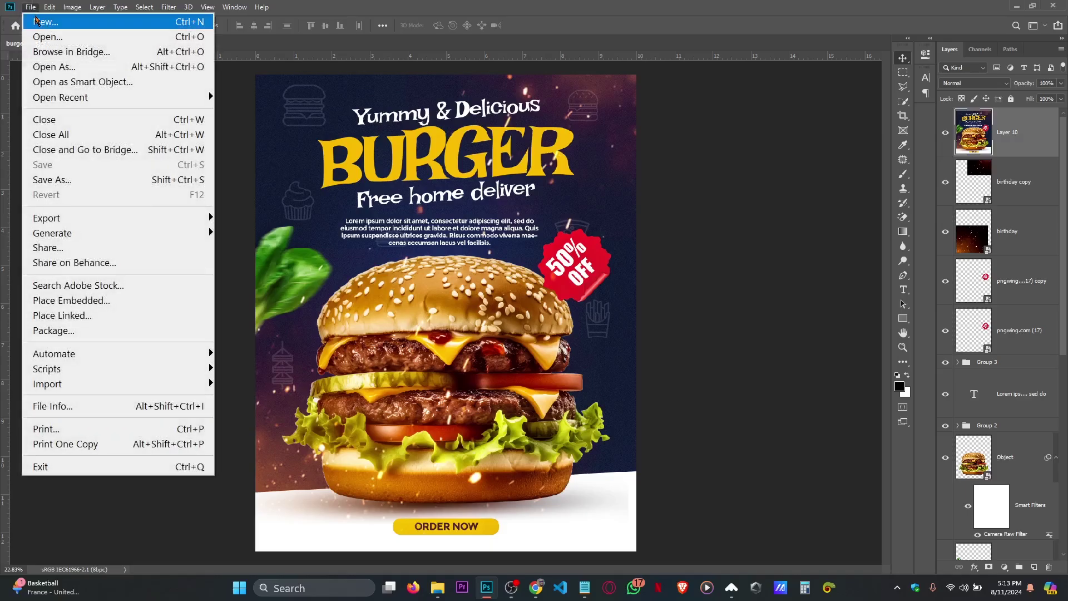
click(37, 21)
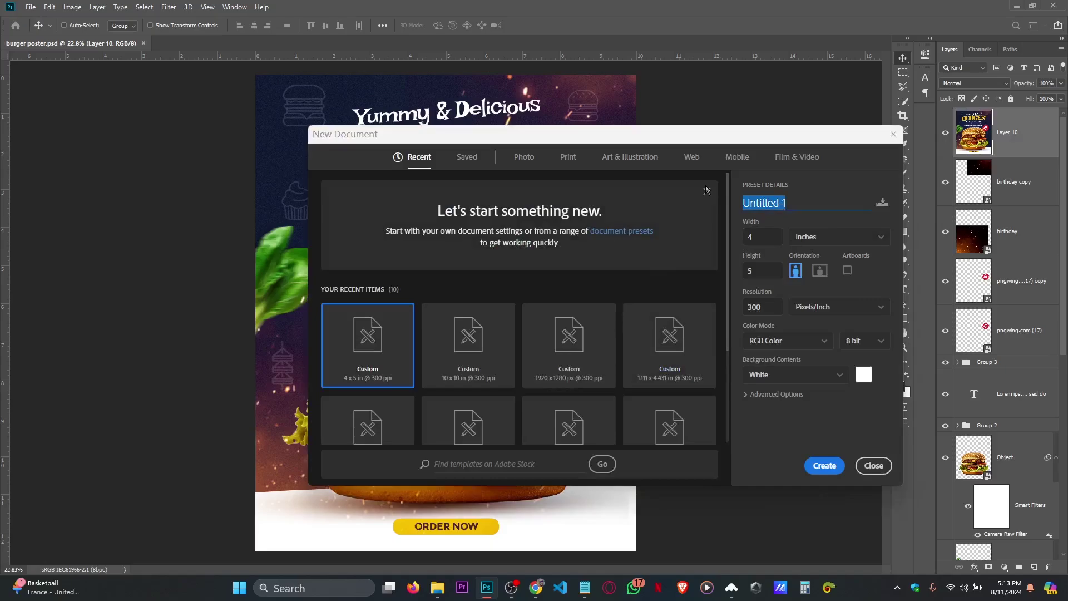
text(burger resta)
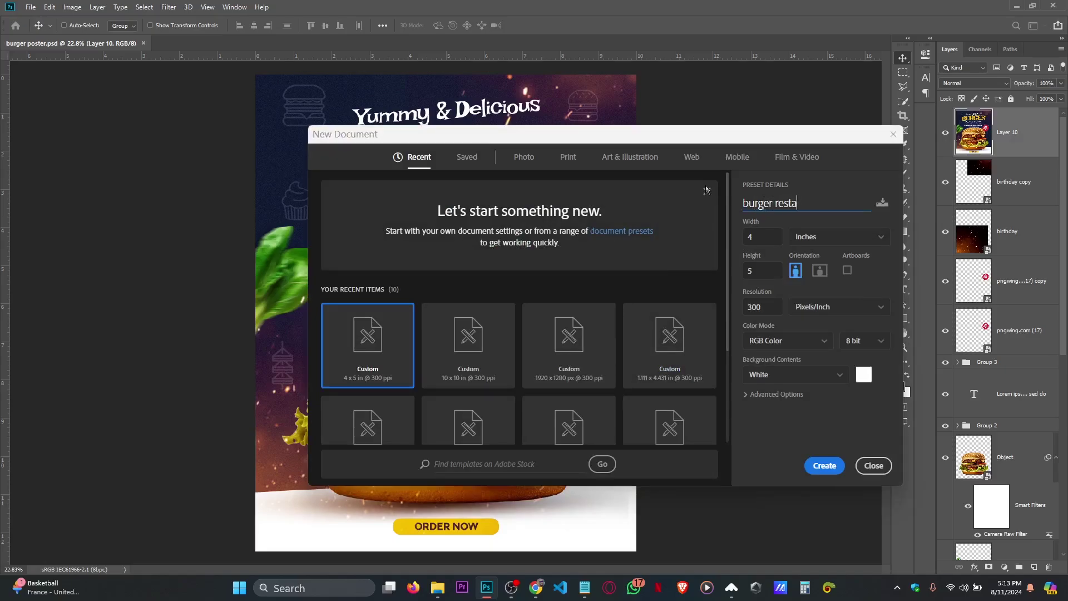
text(urant)
click(824, 465)
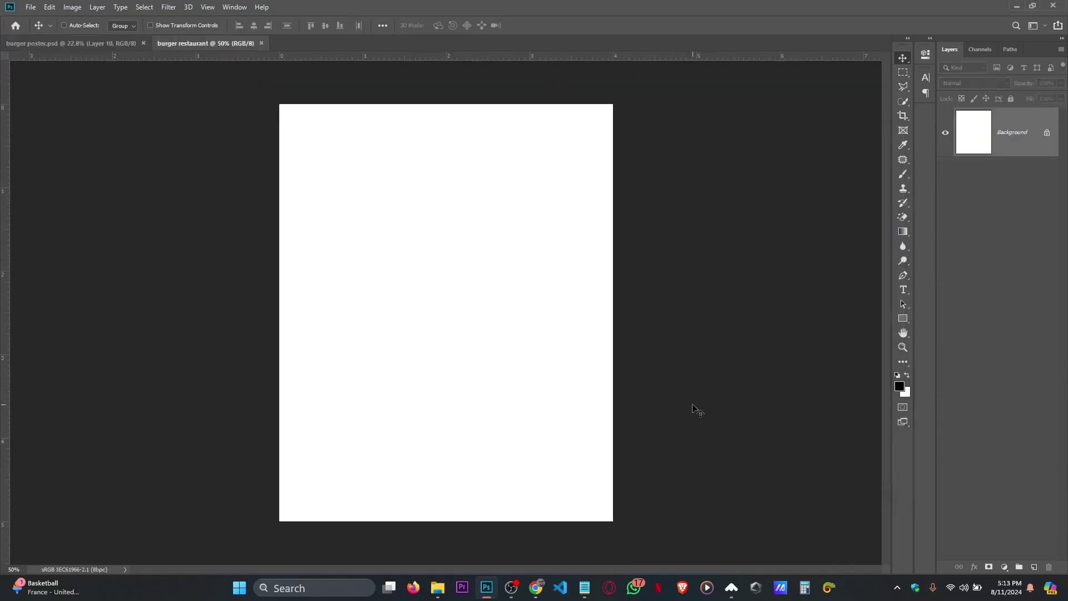
scroll(528, 339, up, 1)
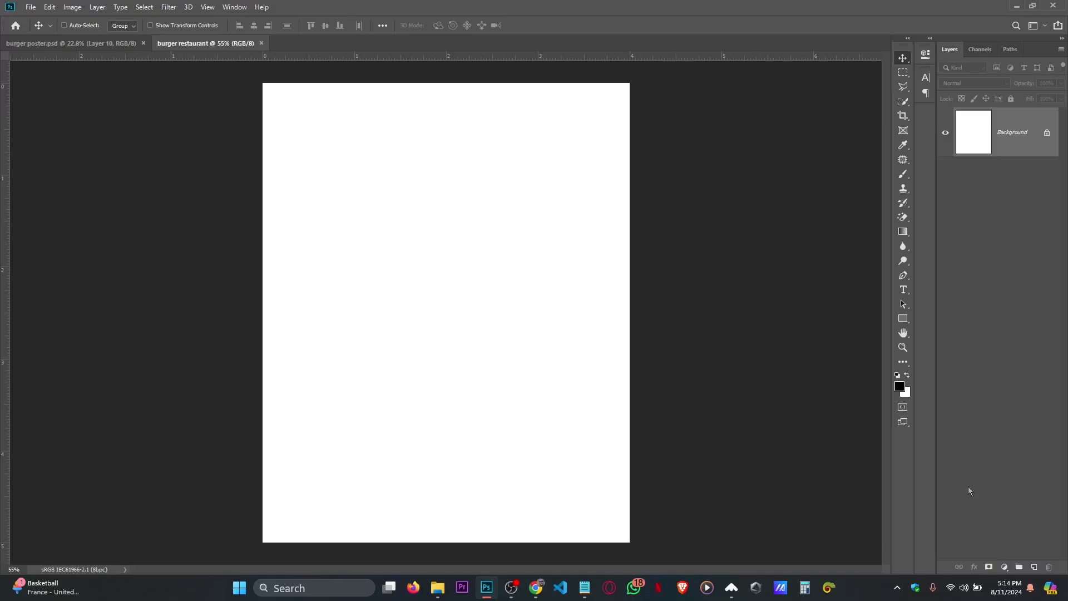
Add a Gradient fill layer using the Violet, Orange gradient preset.
click(1005, 565)
click(999, 371)
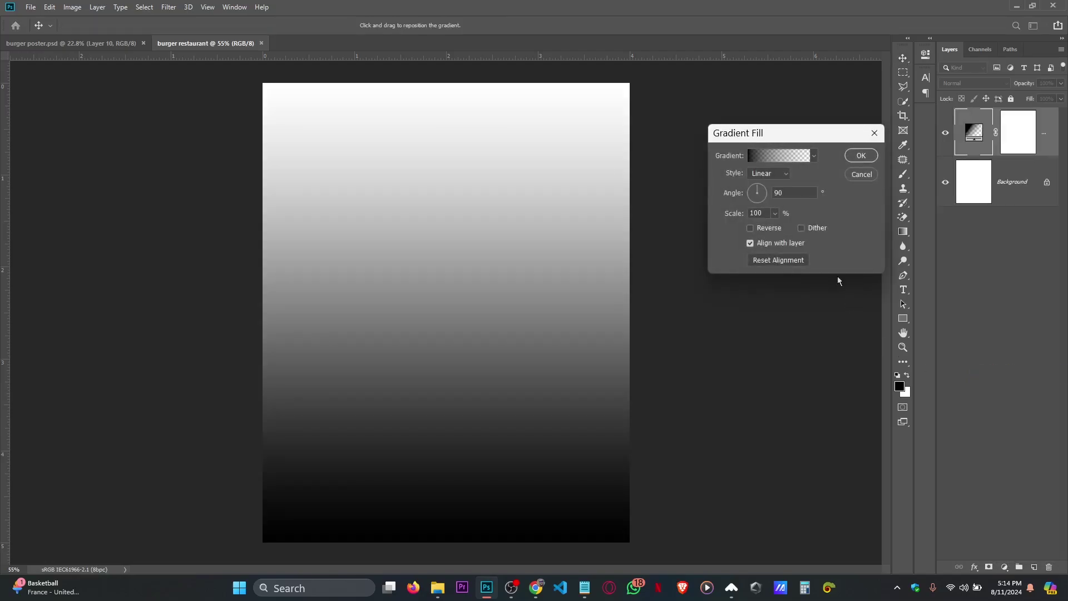
click(802, 159)
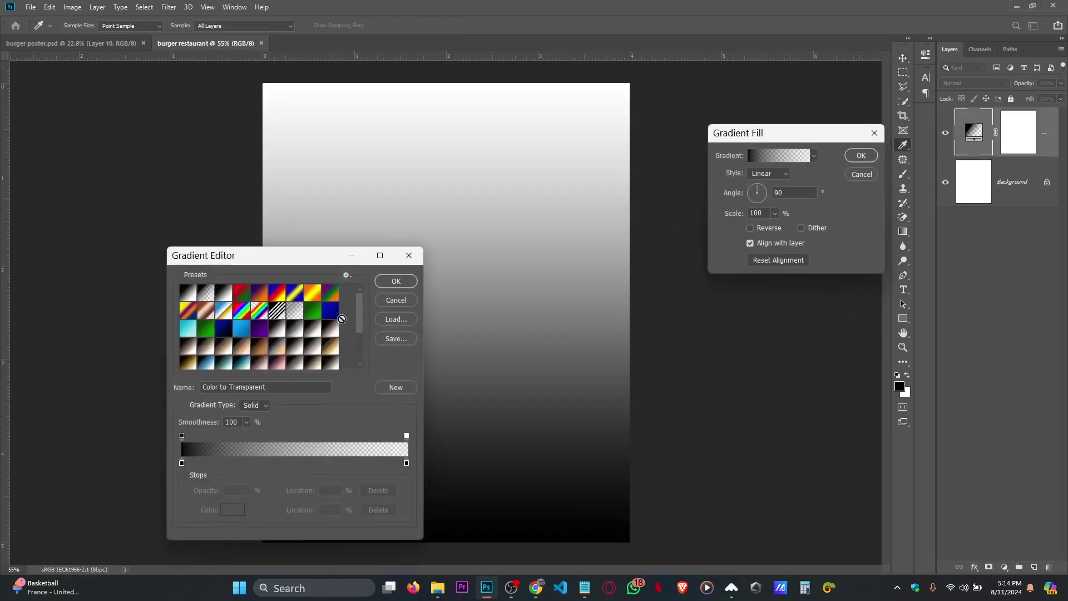
scroll(304, 356, down, 4)
click(214, 363)
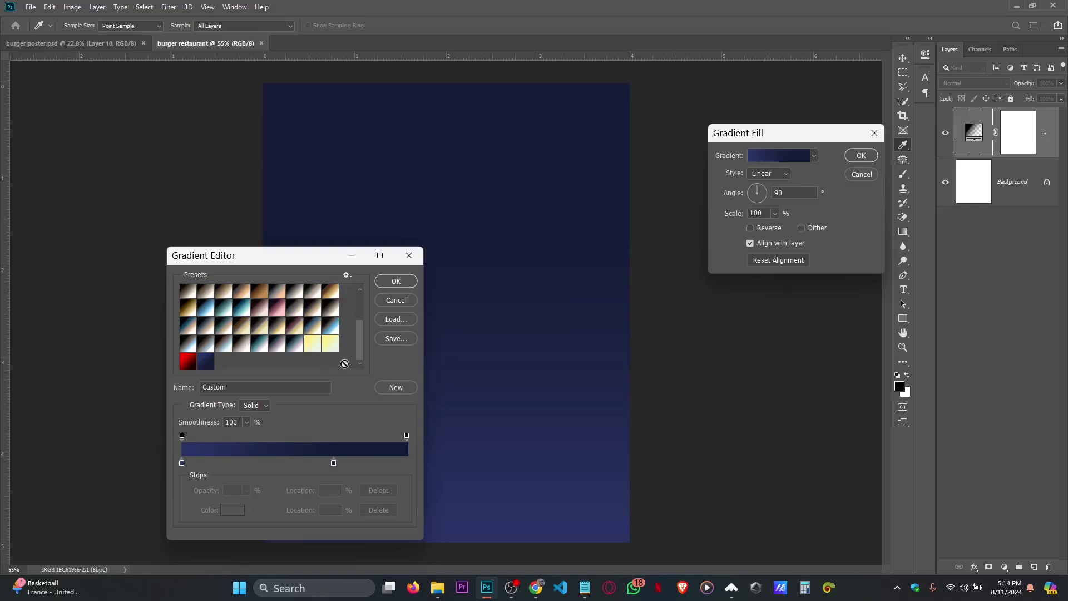
scroll(262, 339, up, 4)
click(260, 293)
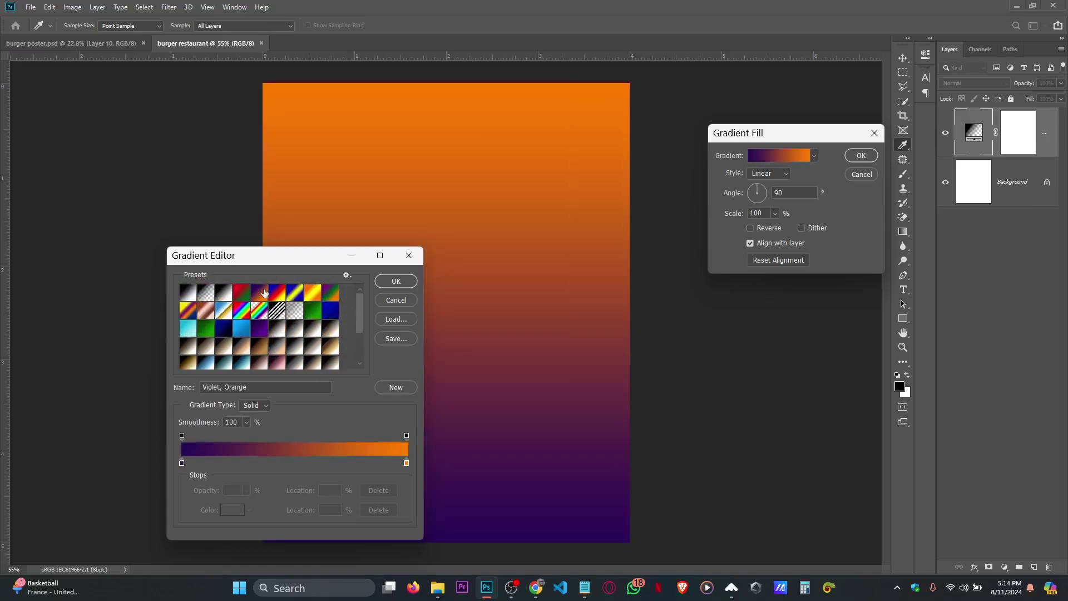
Recolour the gradient stops to navy 000a51 and near-black purple 140032.
click(407, 464)
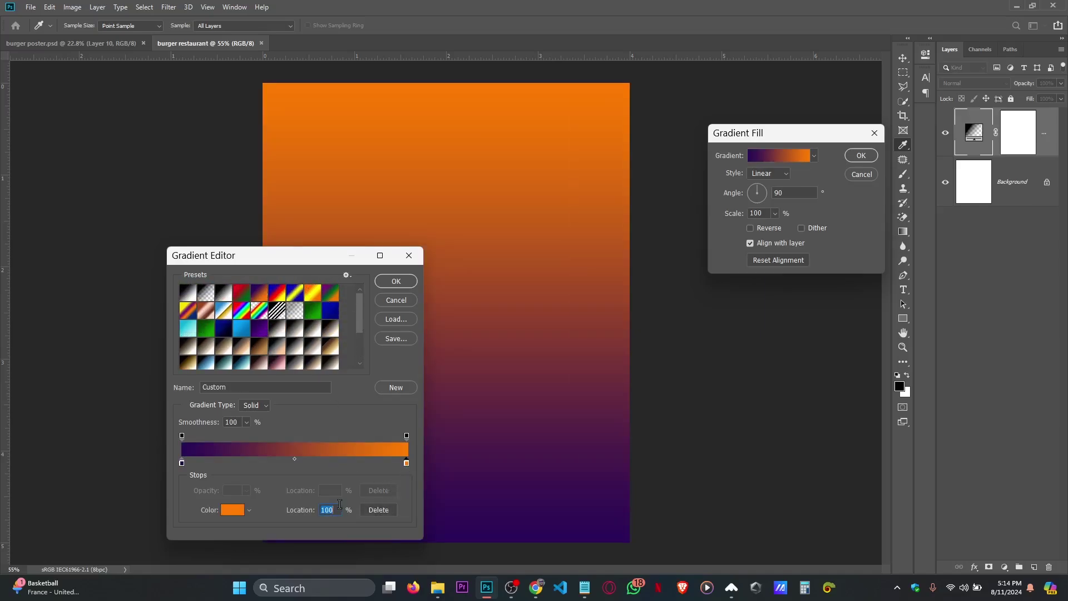
click(233, 510)
text(001eff)
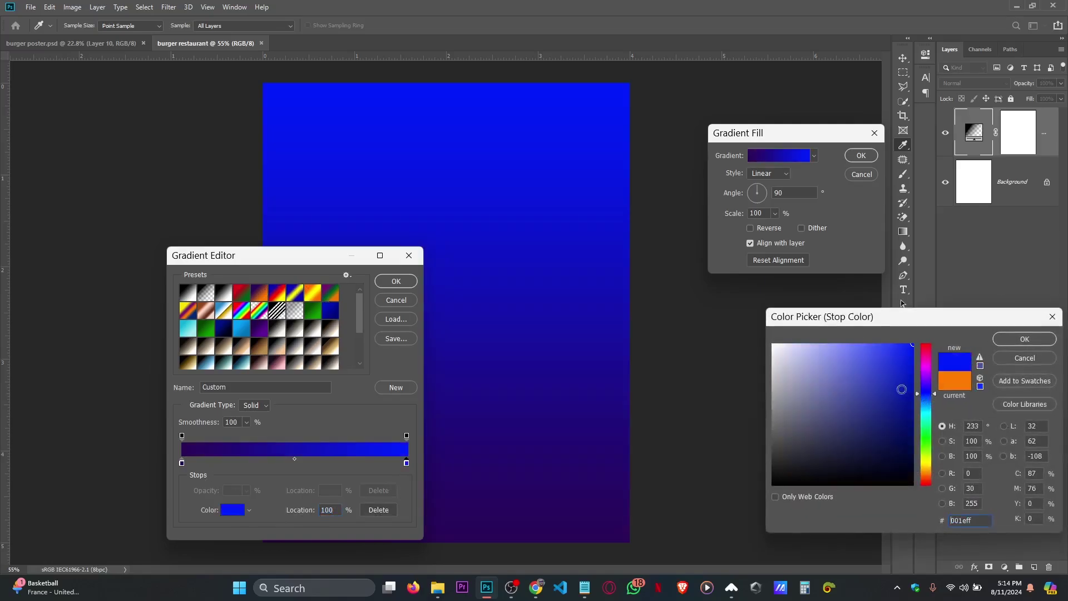
drag(902, 389, 918, 443)
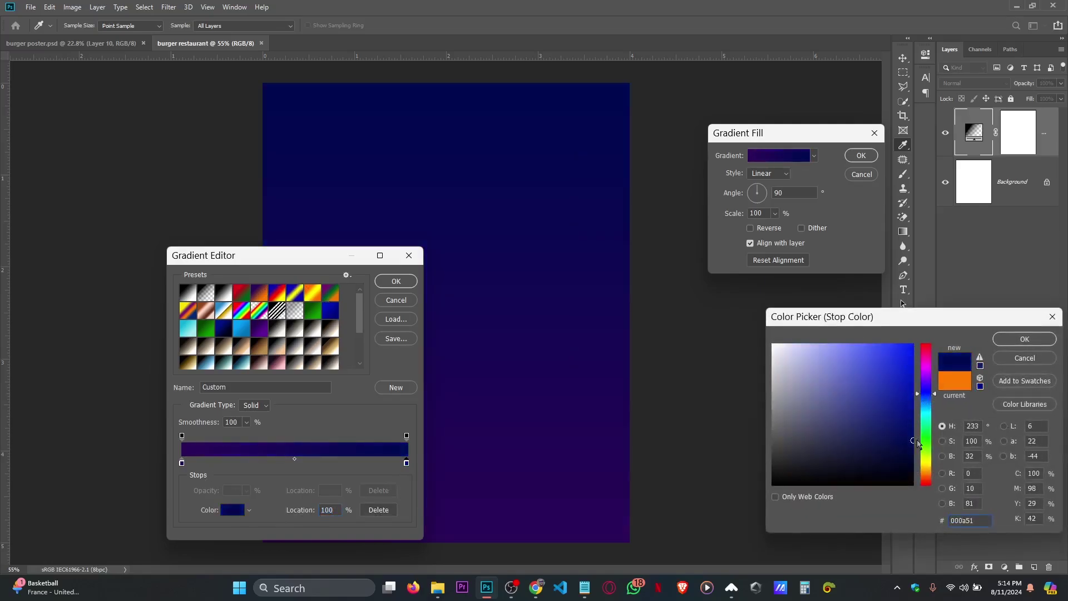
click(182, 468)
key(Return)
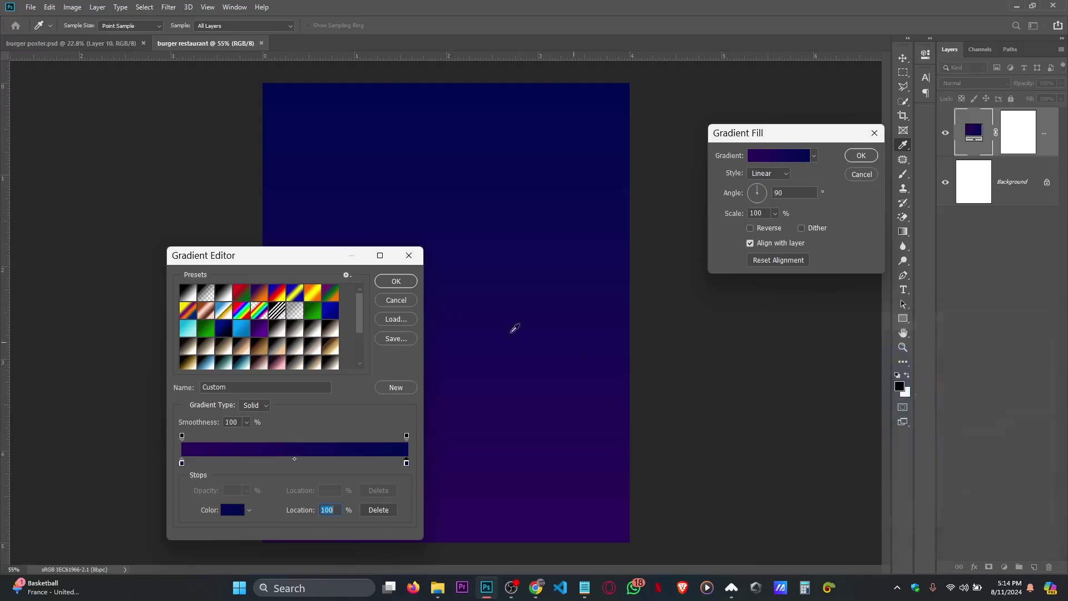
click(181, 464)
click(232, 509)
mouse_move(896, 434)
mouse_down()
mouse_move(889, 444)
mouse_move(896, 434)
mouse_move(912, 466)
mouse_up()
click(1024, 340)
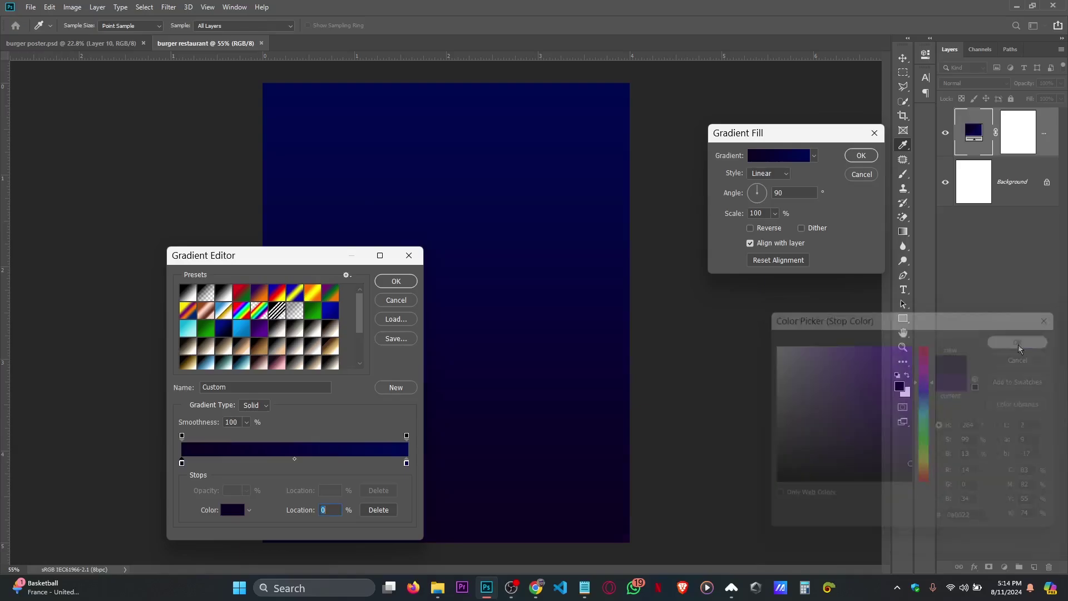
Switch the gradient fill to Radial and move its centre higher on the page.
click(396, 281)
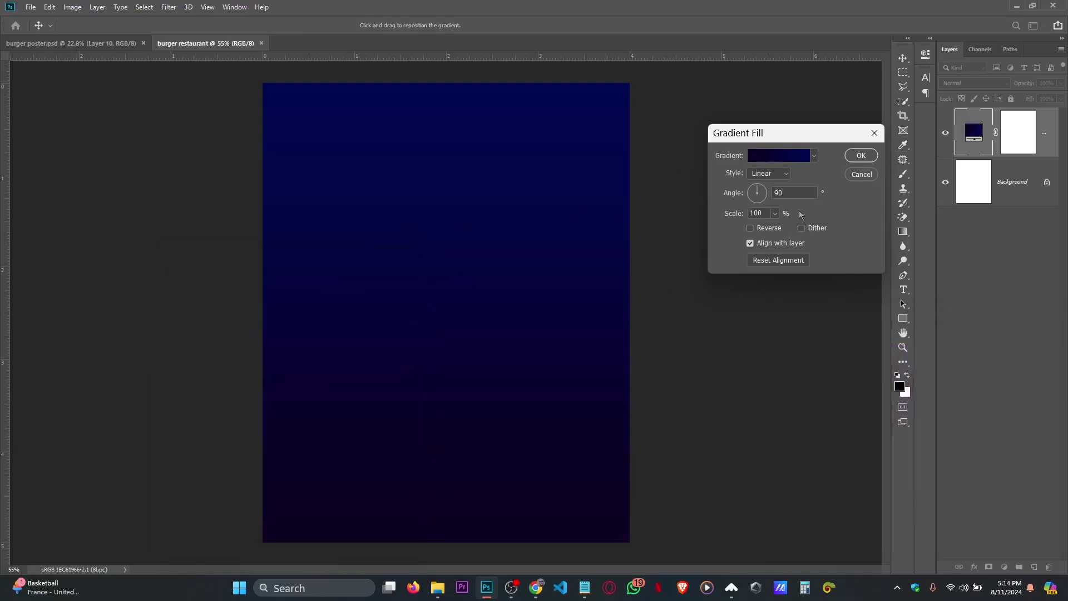
click(767, 173)
click(760, 196)
drag(476, 321, 474, 264)
Save and apply the lighter navy gradient preset, uncheck Reverse, and commit the fill.
click(794, 154)
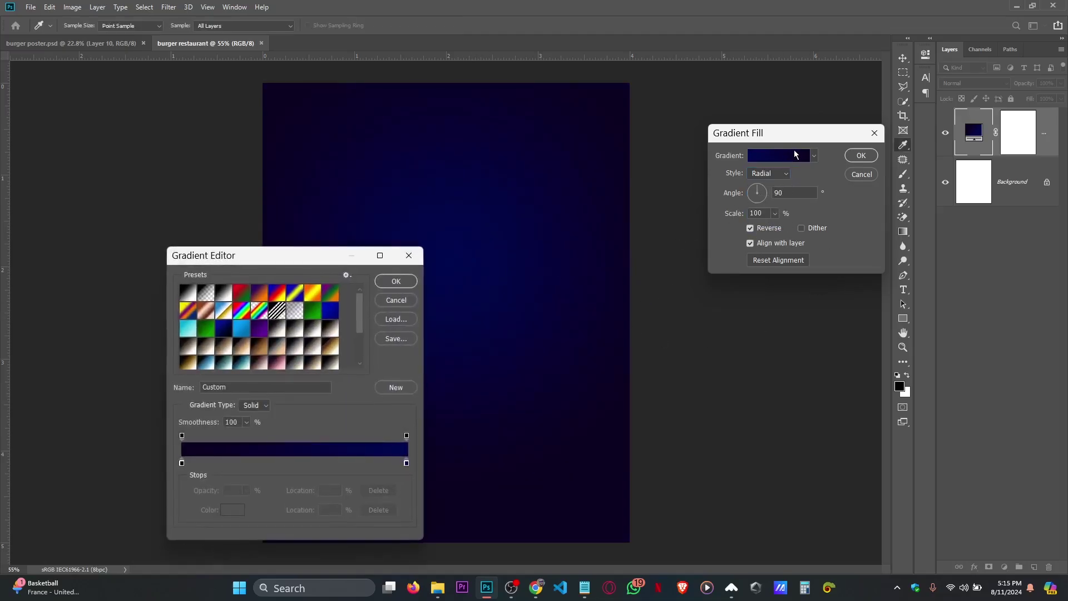
click(399, 281)
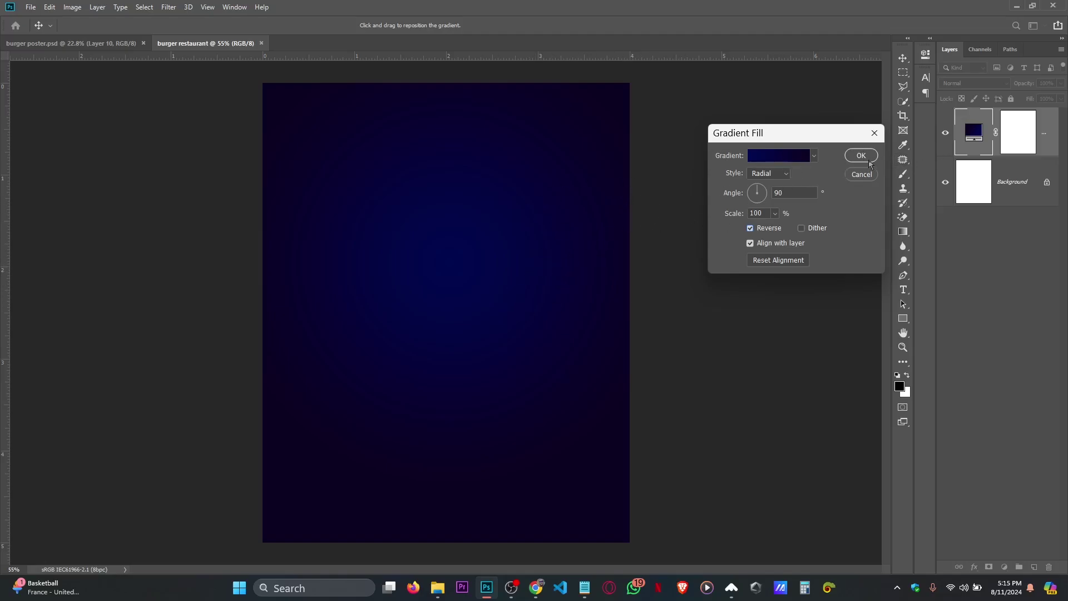
click(779, 157)
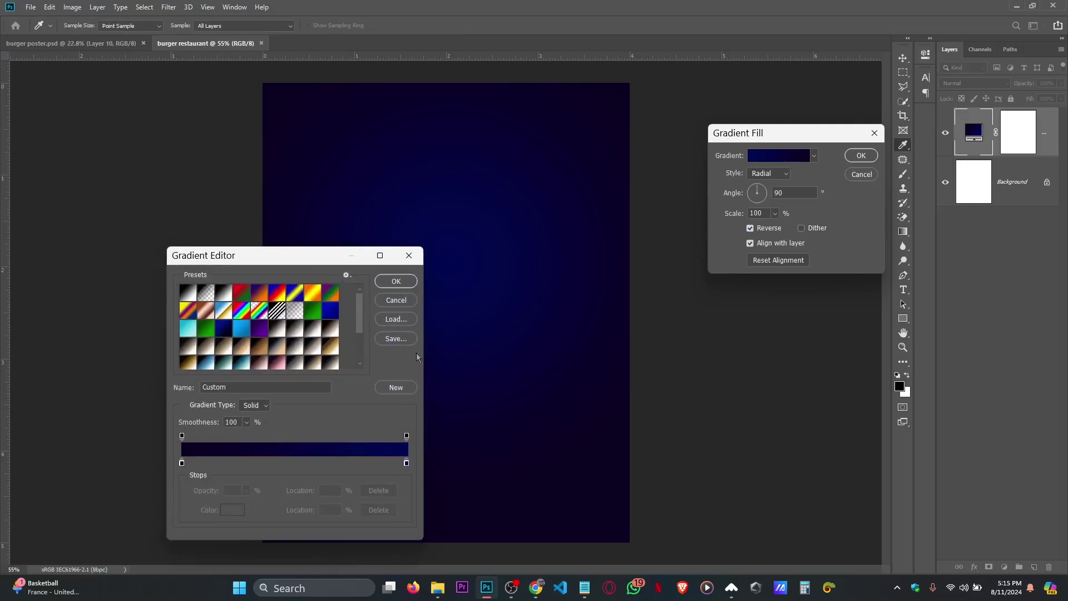
scroll(234, 334, down, 6)
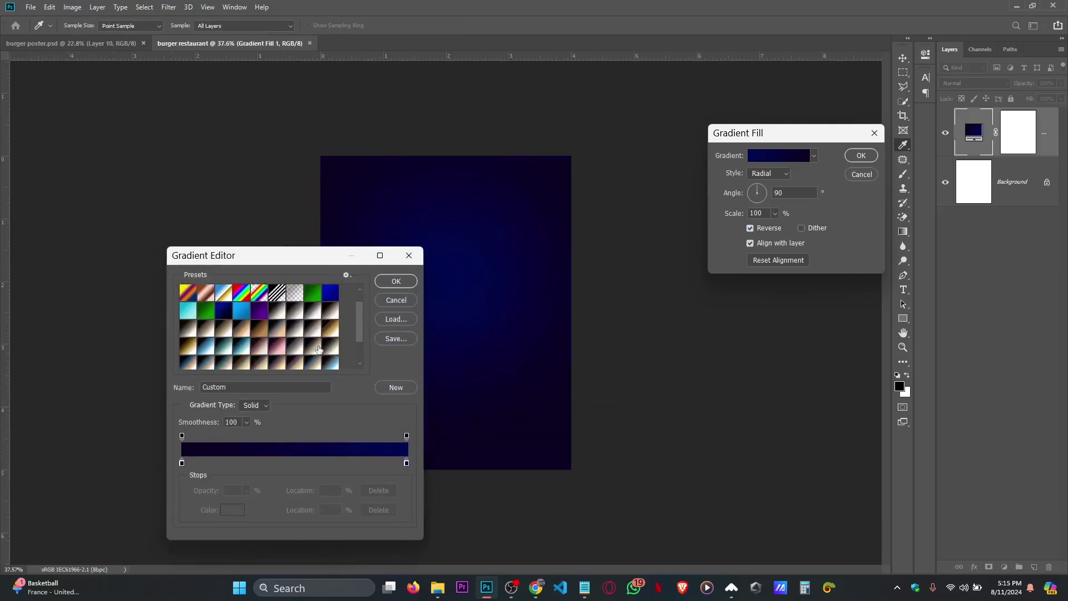
click(392, 386)
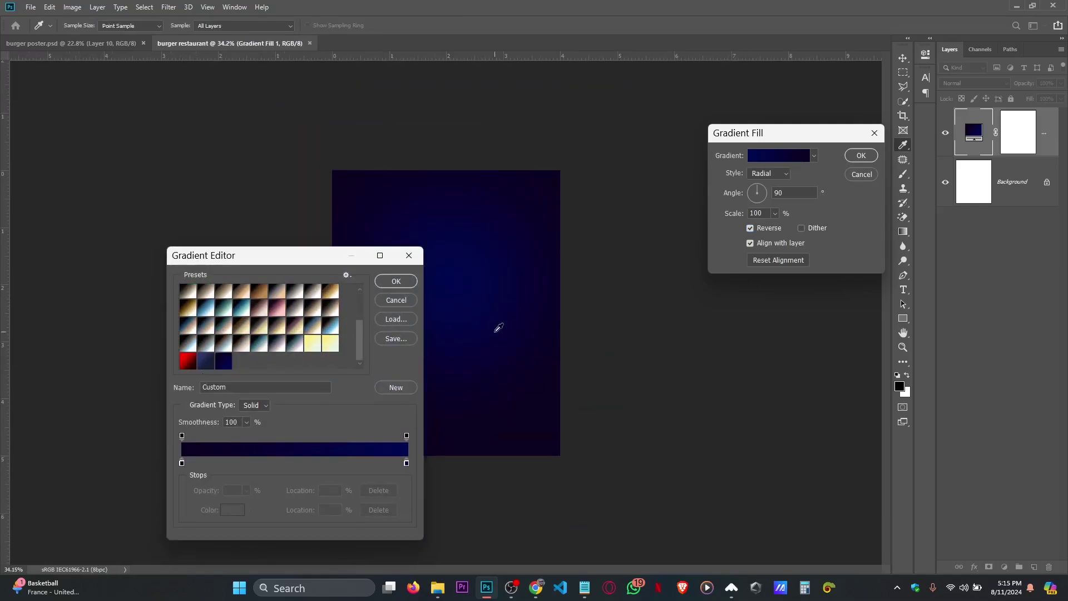
click(206, 361)
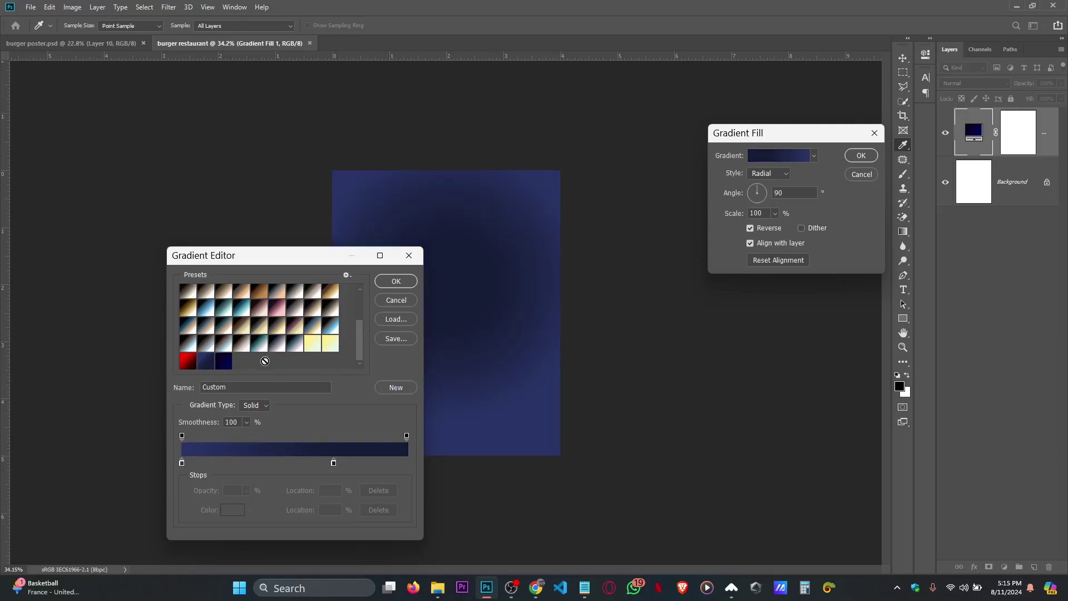
click(394, 281)
click(754, 229)
scroll(473, 306, up, 3)
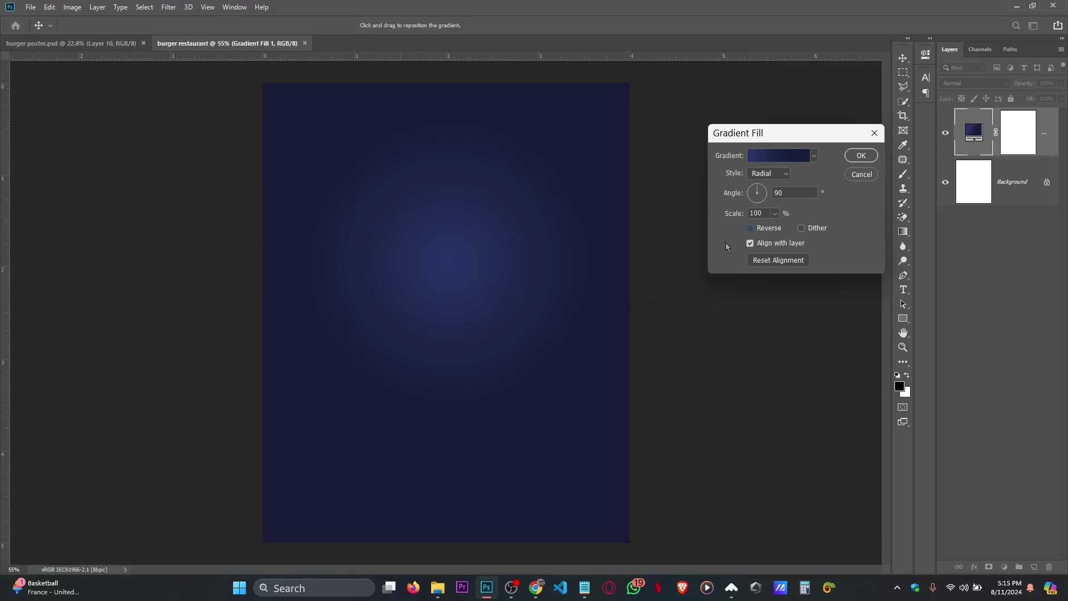
click(861, 156)
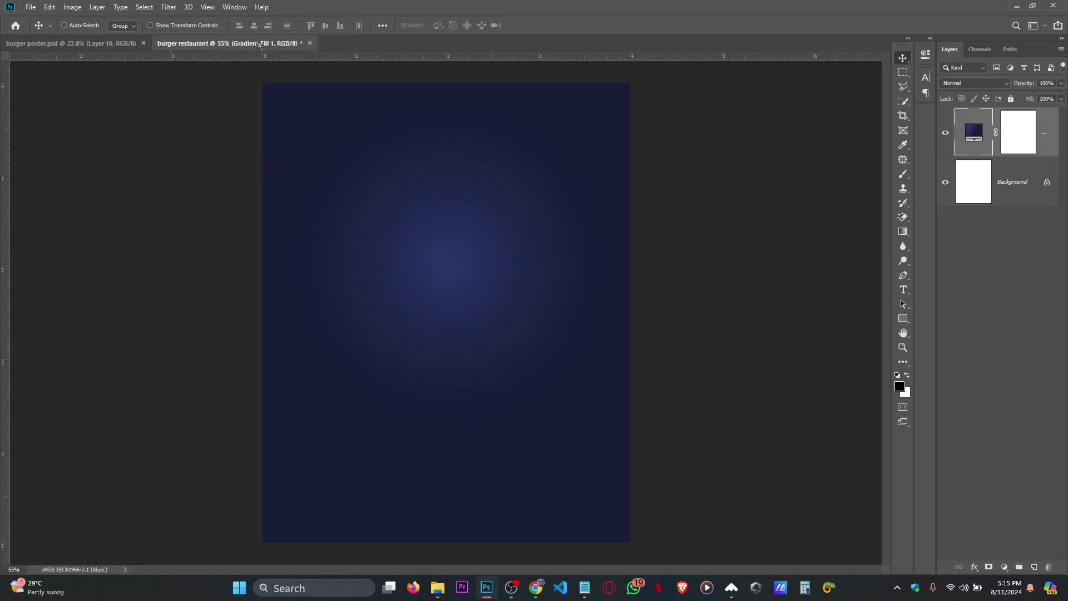
Convert the gradient layer to a smart object and add 5.35% Uniform Add Noise.
click(168, 6)
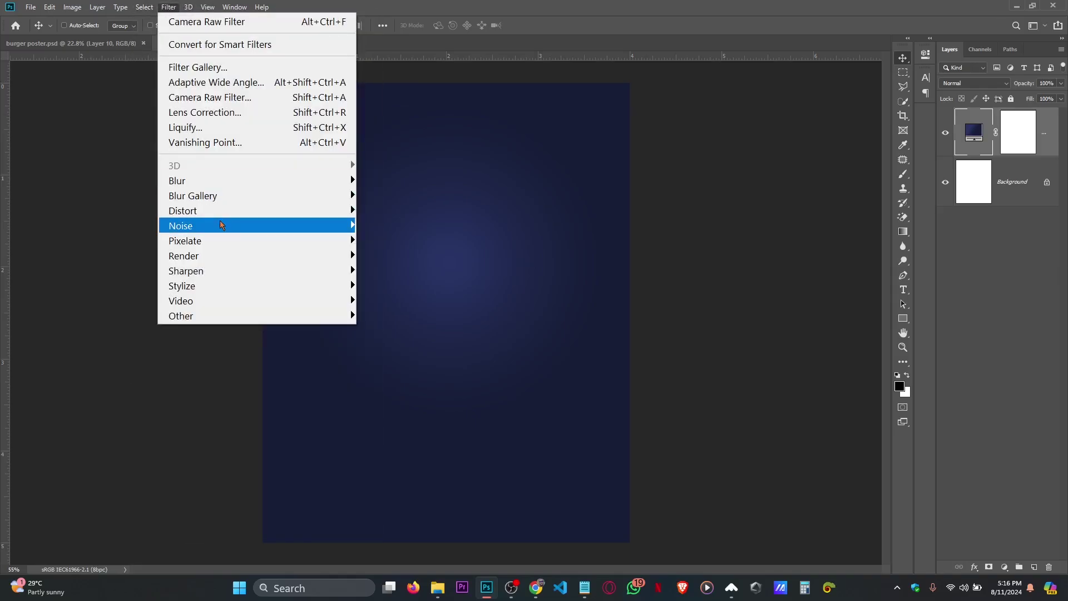
mouse_move(244, 228)
click(386, 225)
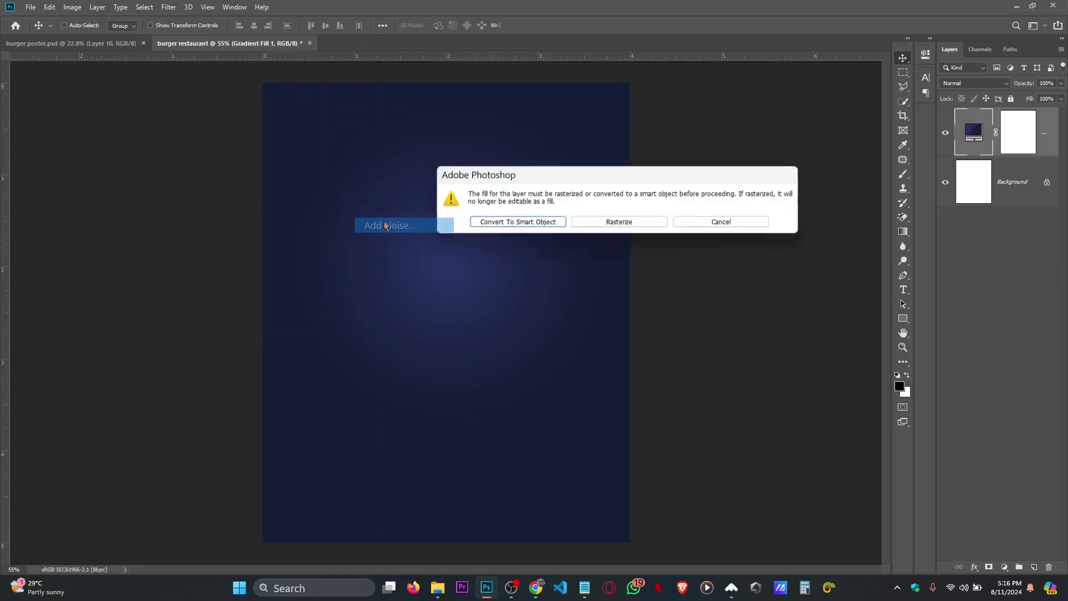
click(500, 222)
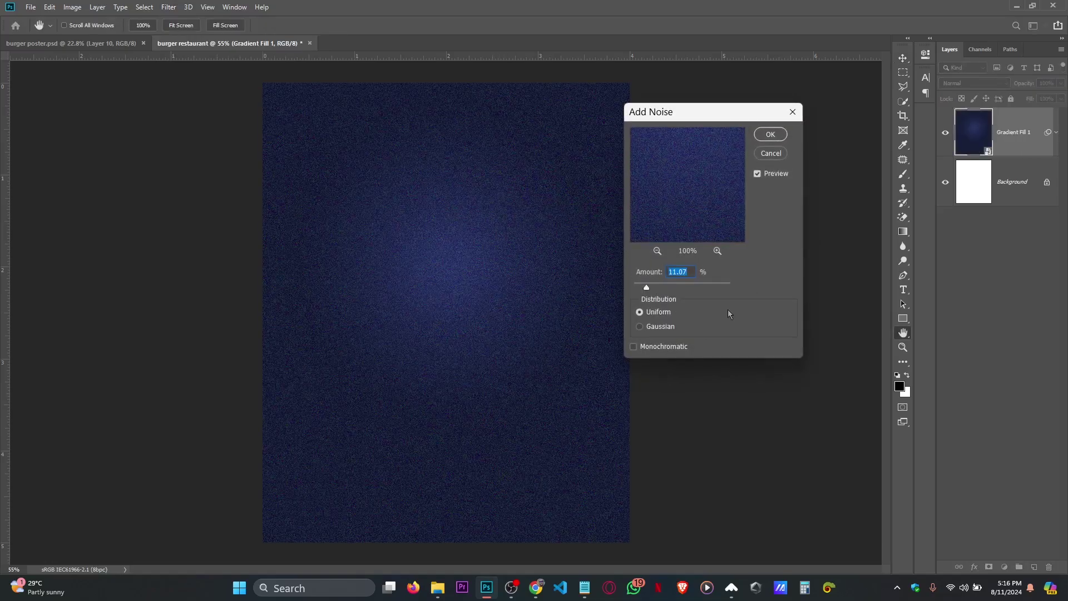
drag(647, 287, 642, 289)
click(770, 134)
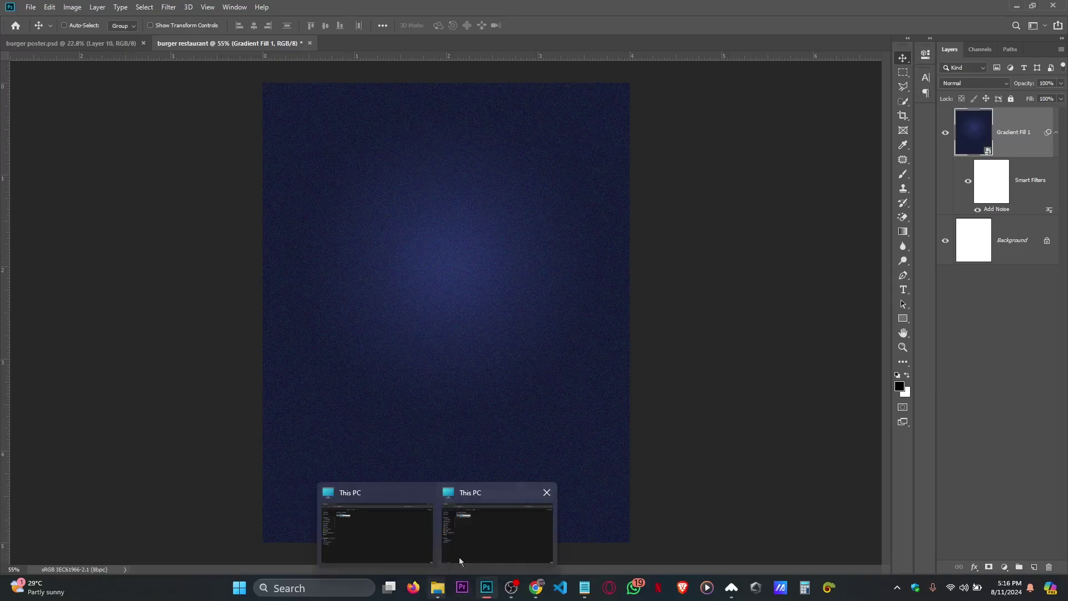
Open the burger PSD from File Explorer's Downloads folder in Photoshop.
mouse_move(437, 589)
click(428, 499)
click(433, 520)
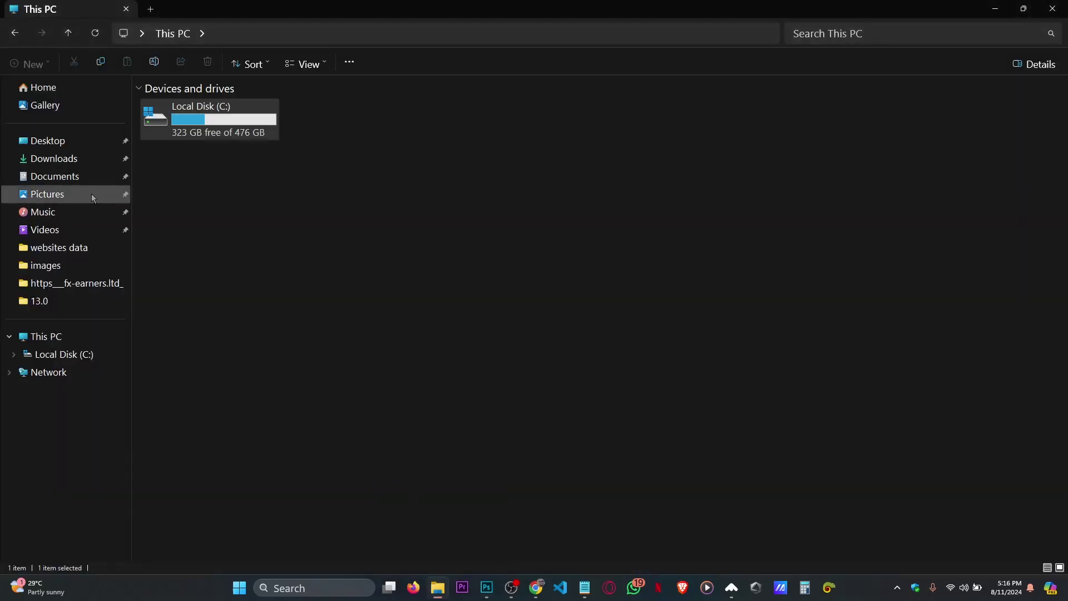
click(75, 166)
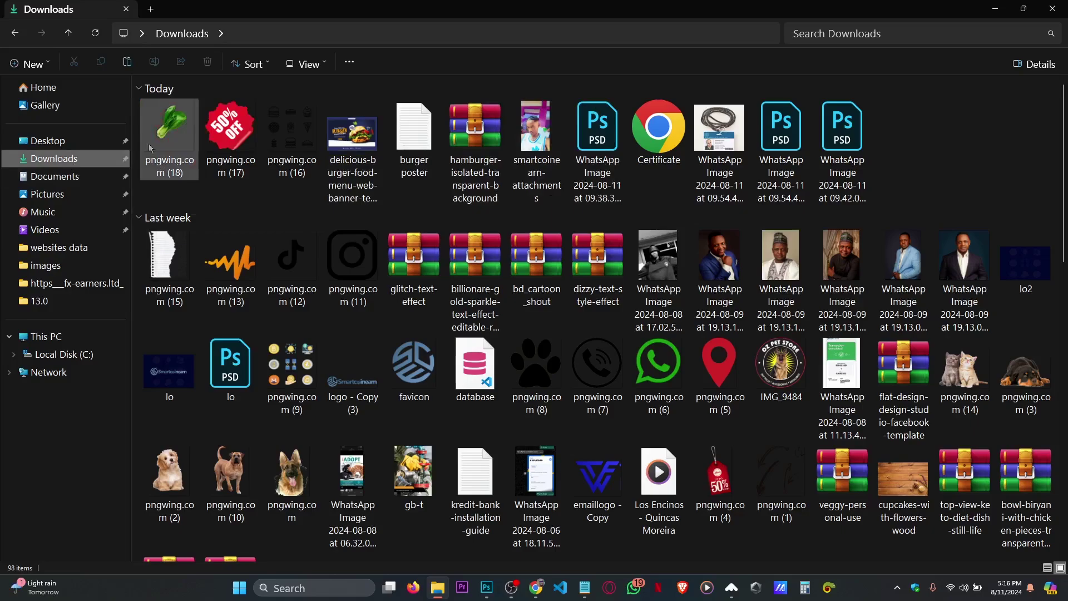
scroll(784, 395, down, 15)
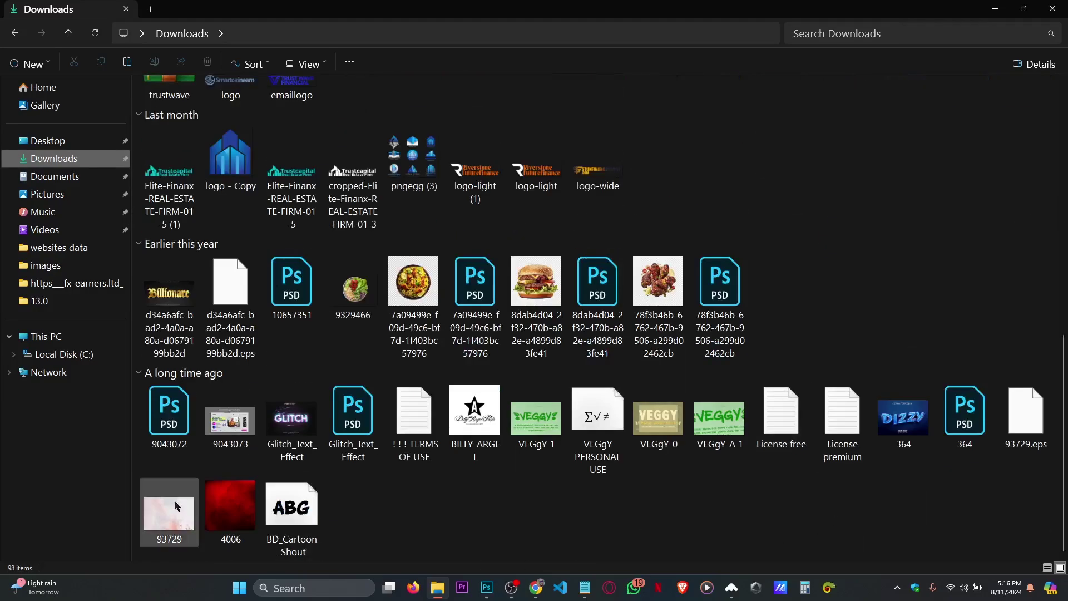
double_click(598, 283)
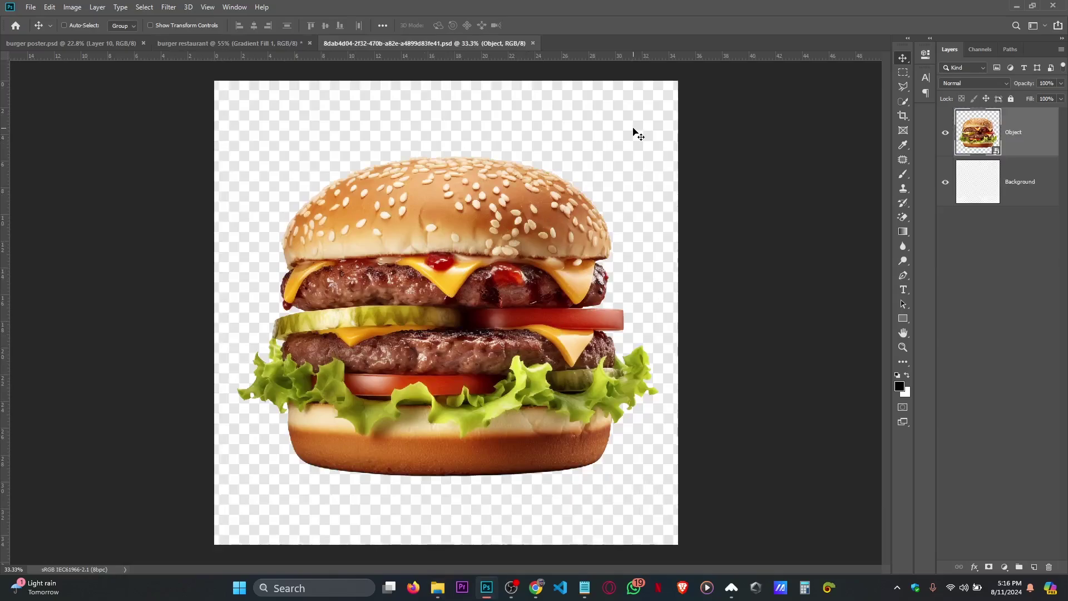
Undo the burger dragged into the poster, then zoom out and back in.
mouse_move(538, 573)
drag(483, 254, 455, 246)
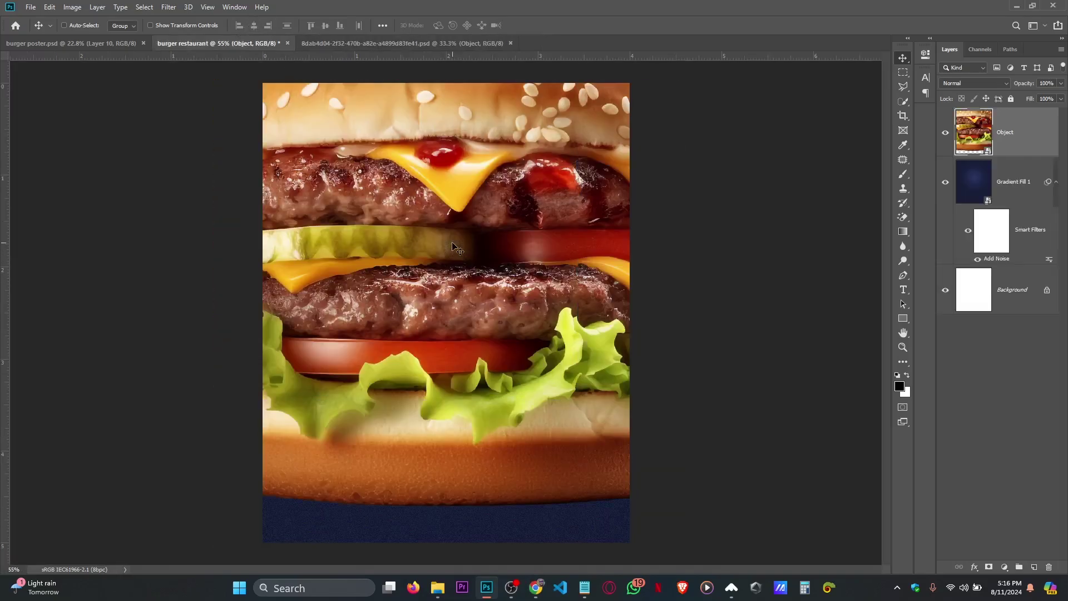
key(ctrl+z)
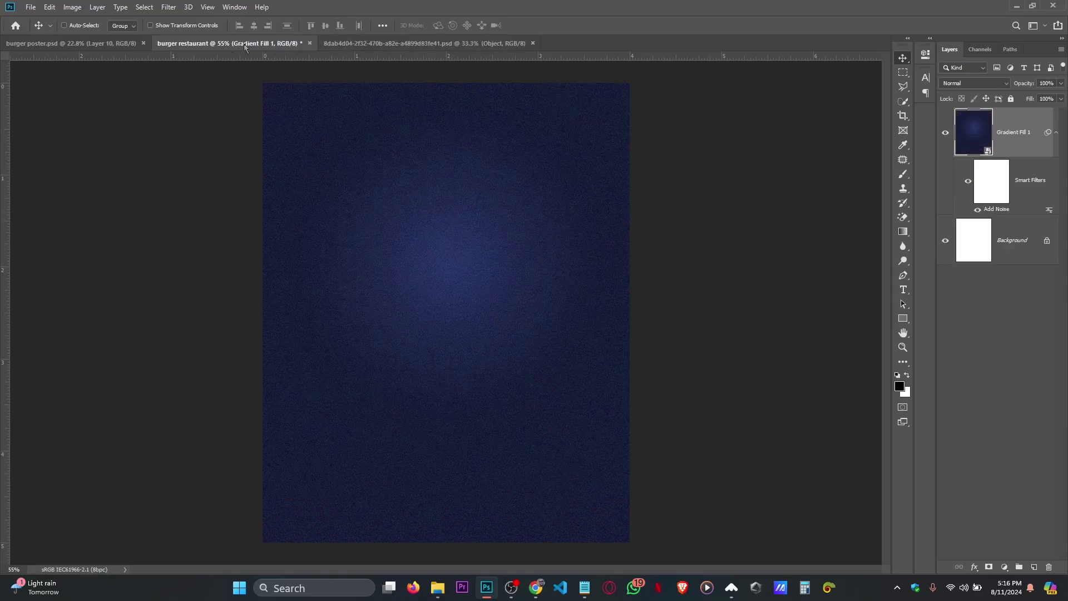
key(ctrl+minus)
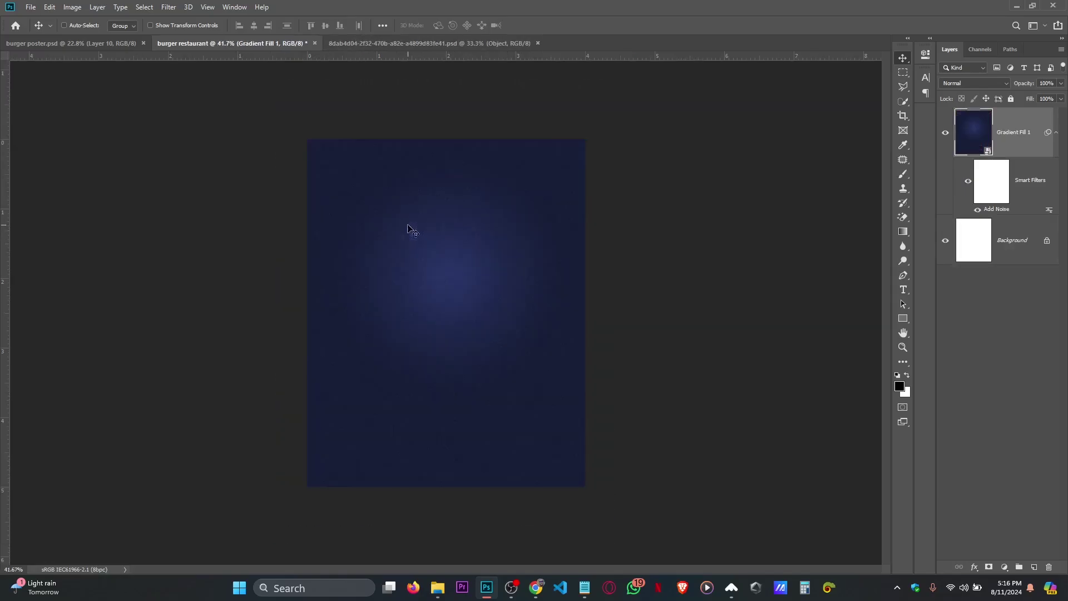
key(ctrl+plus)
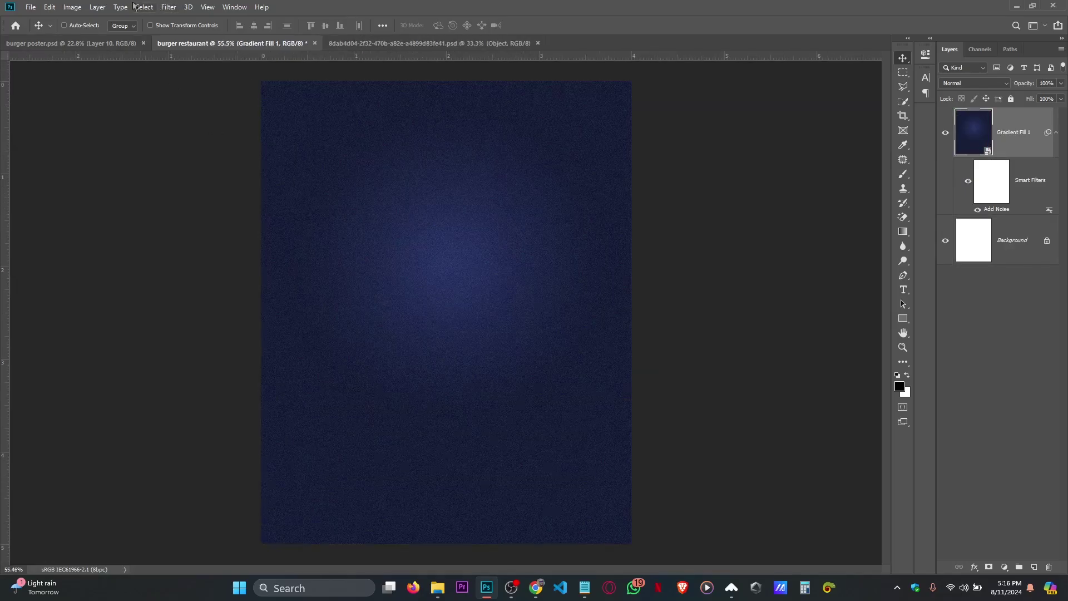
Resize the image to 10 inches wide (3000 × 3750 px) at 300 ppi.
click(73, 7)
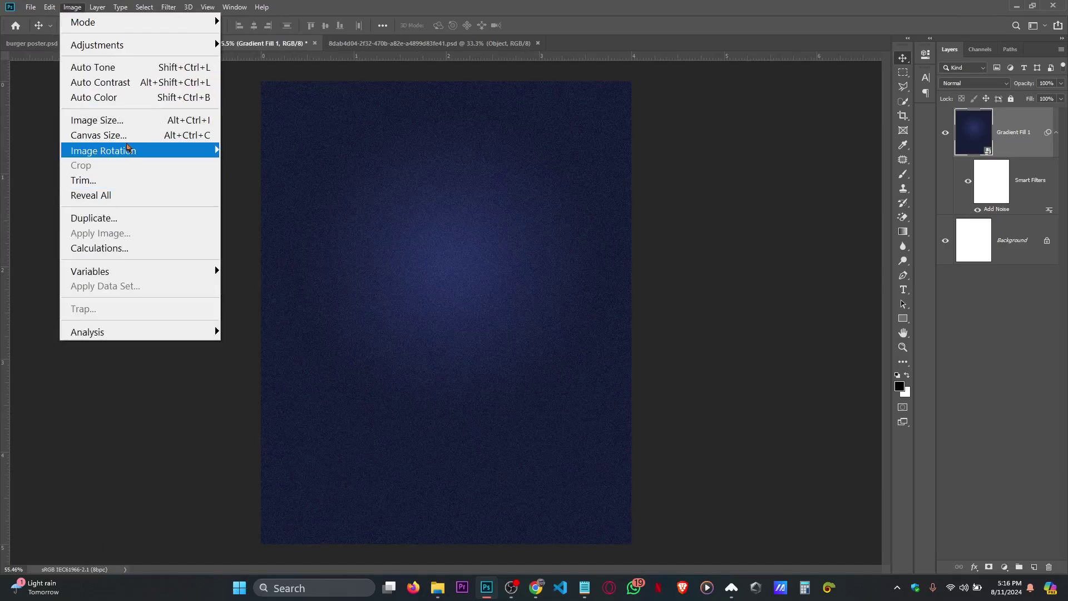
mouse_move(126, 151)
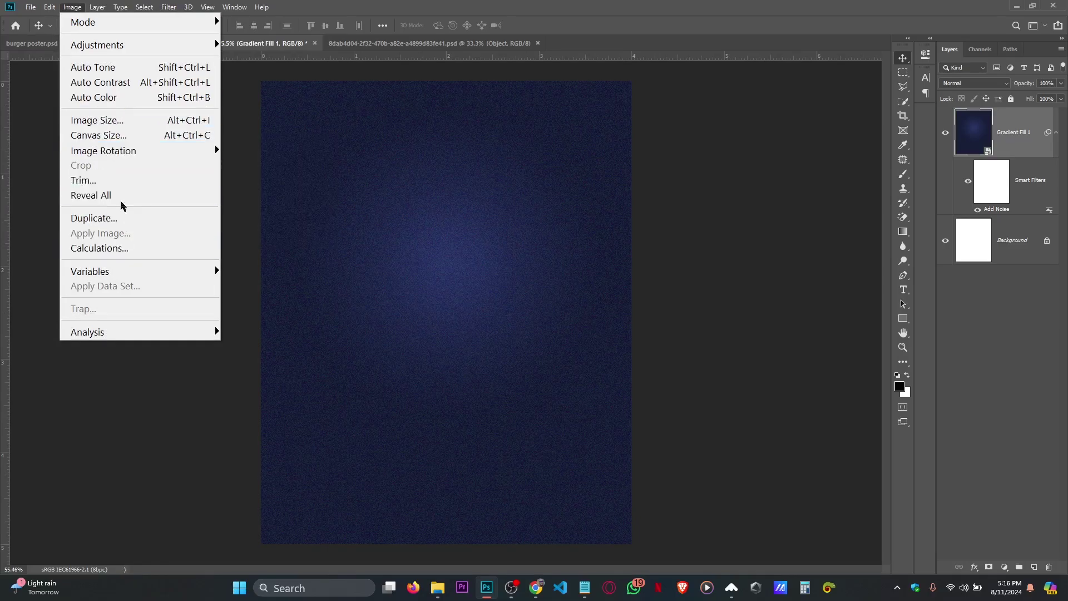
click(118, 121)
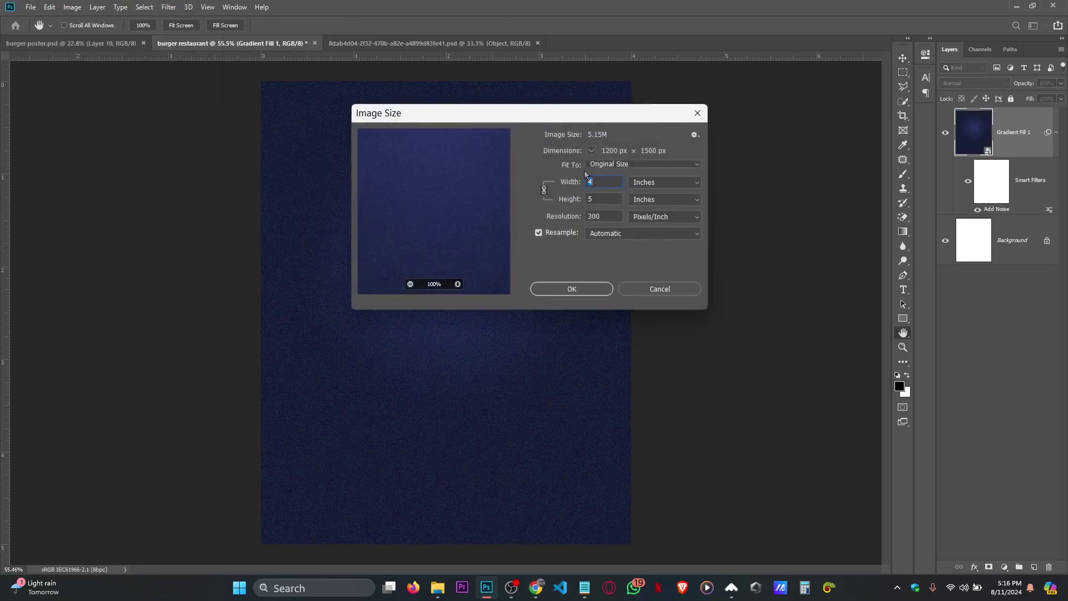
text(10)
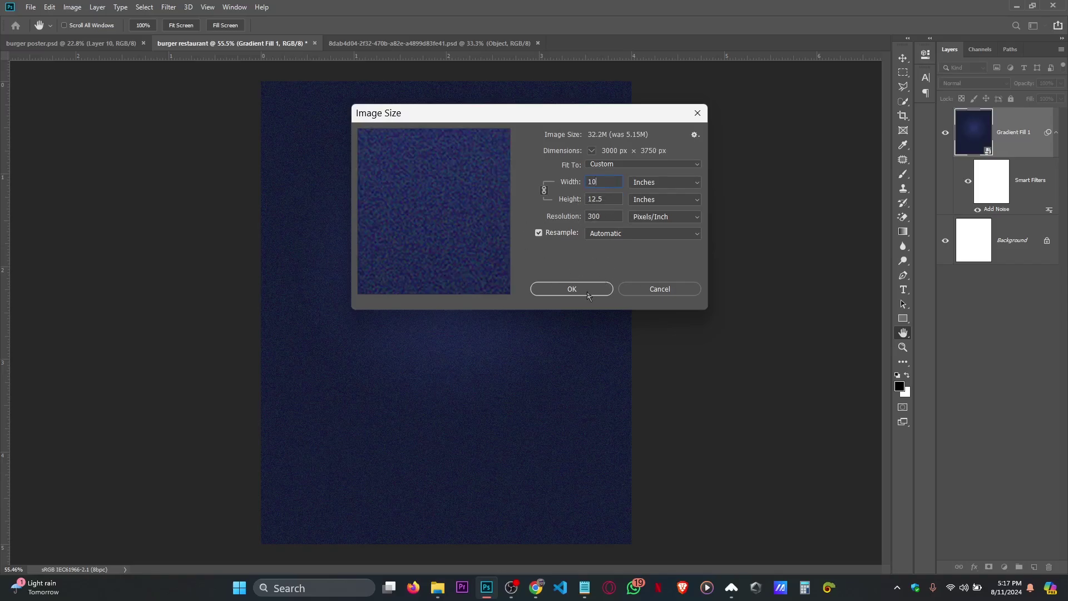
click(571, 289)
scroll(598, 283, down, 5)
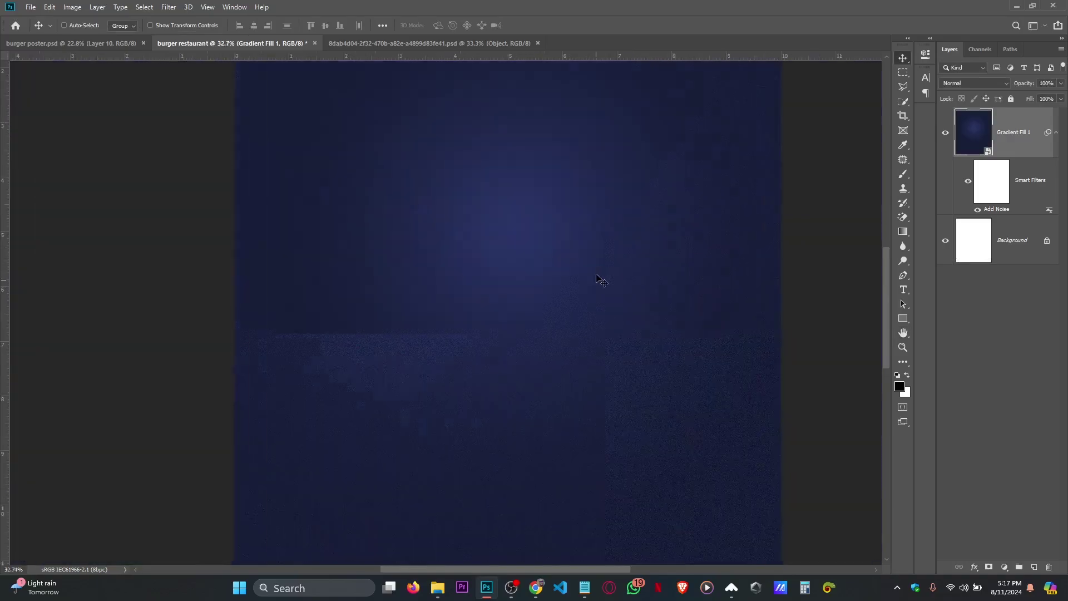
scroll(601, 271, up, 1)
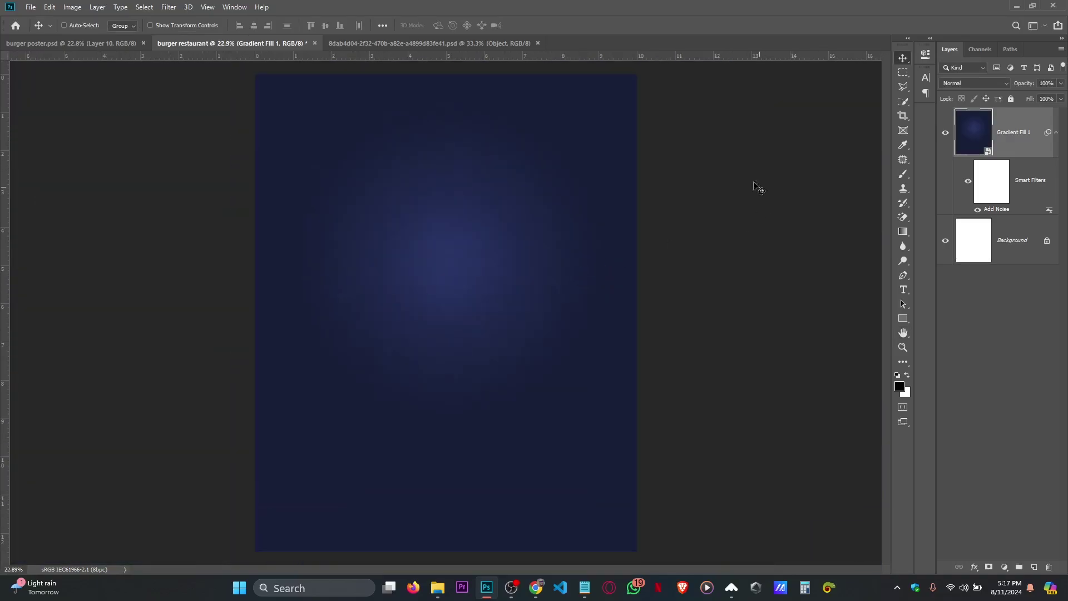
Drag the burger into the poster's lower half and scale it up.
click(395, 43)
drag(504, 238, 452, 394)
key(ctrl+t)
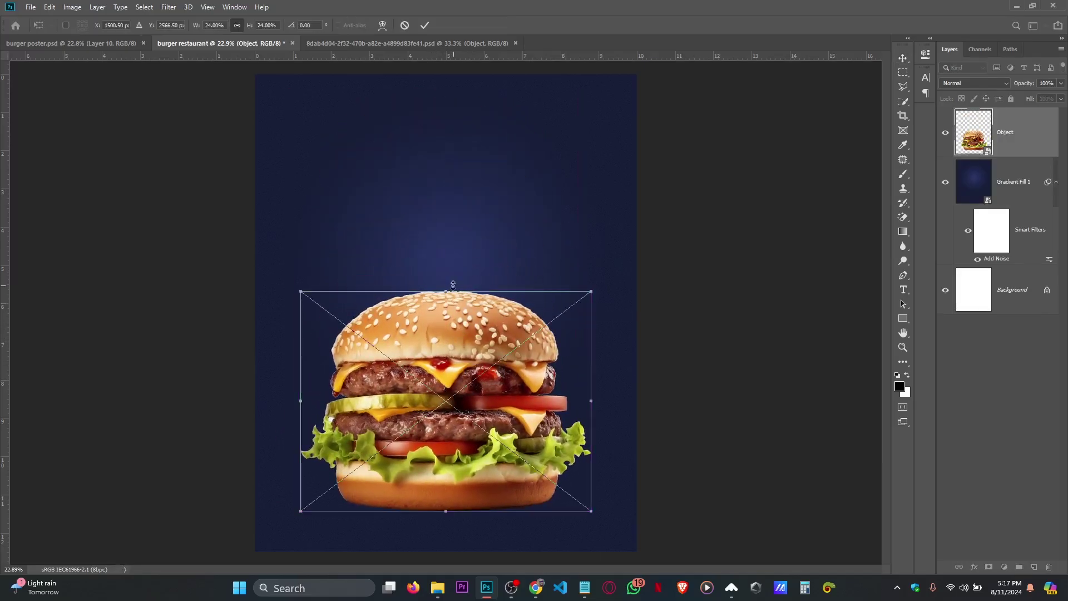
drag(450, 291, 450, 245)
drag(496, 372, 494, 371)
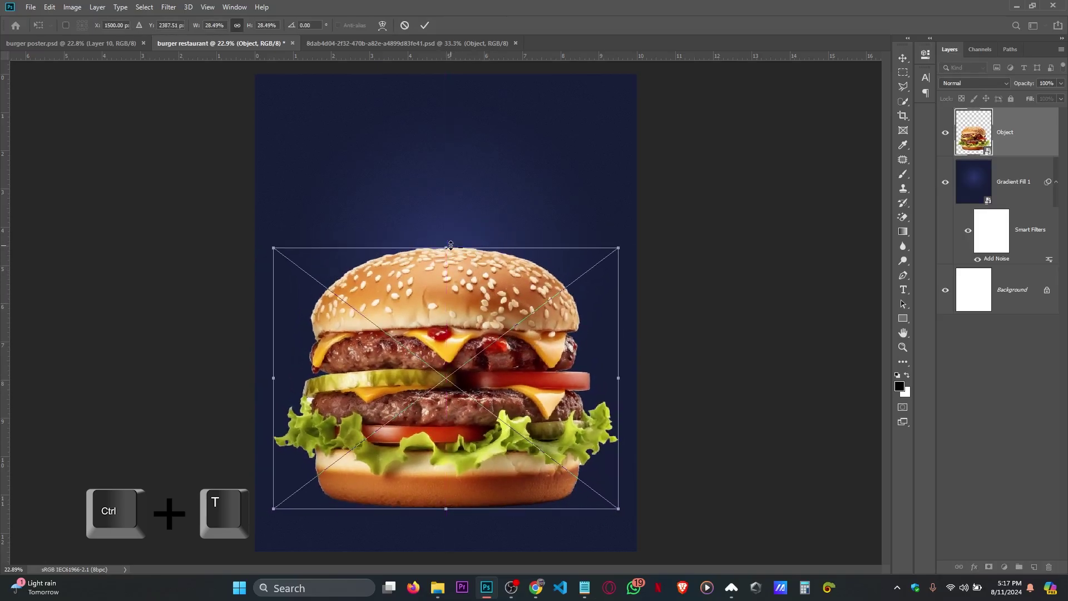
click(425, 25)
Close the separate burger file and hide the burger Object layer.
click(368, 42)
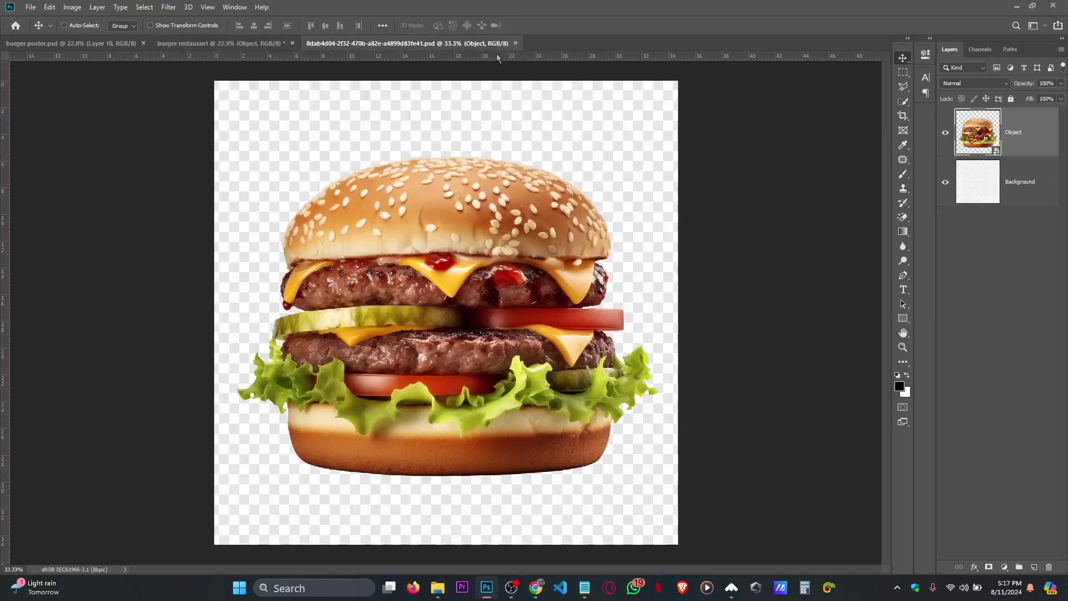
click(515, 43)
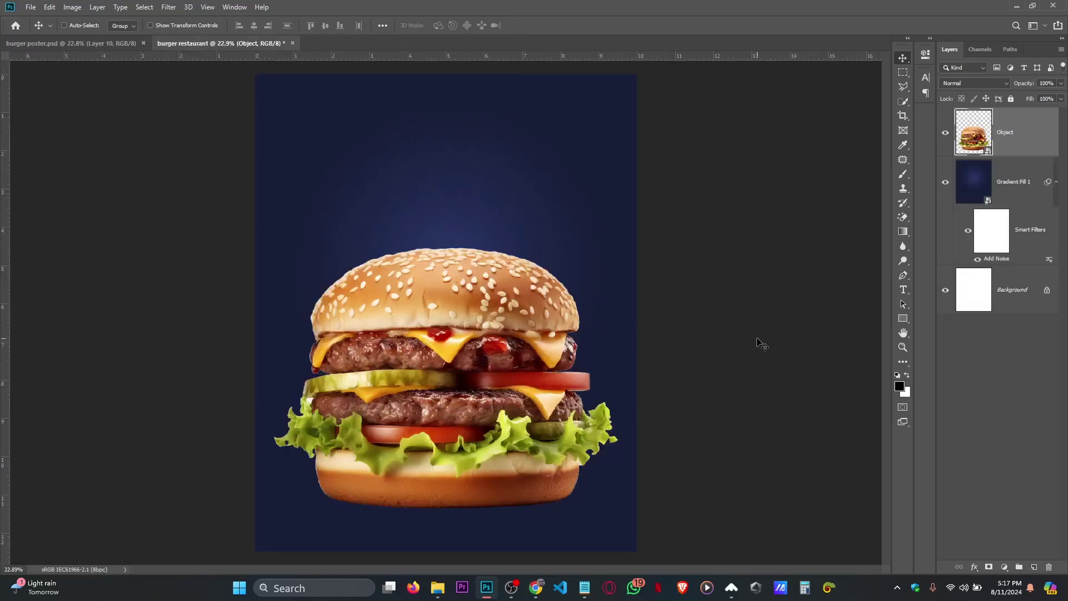
click(945, 132)
click(998, 179)
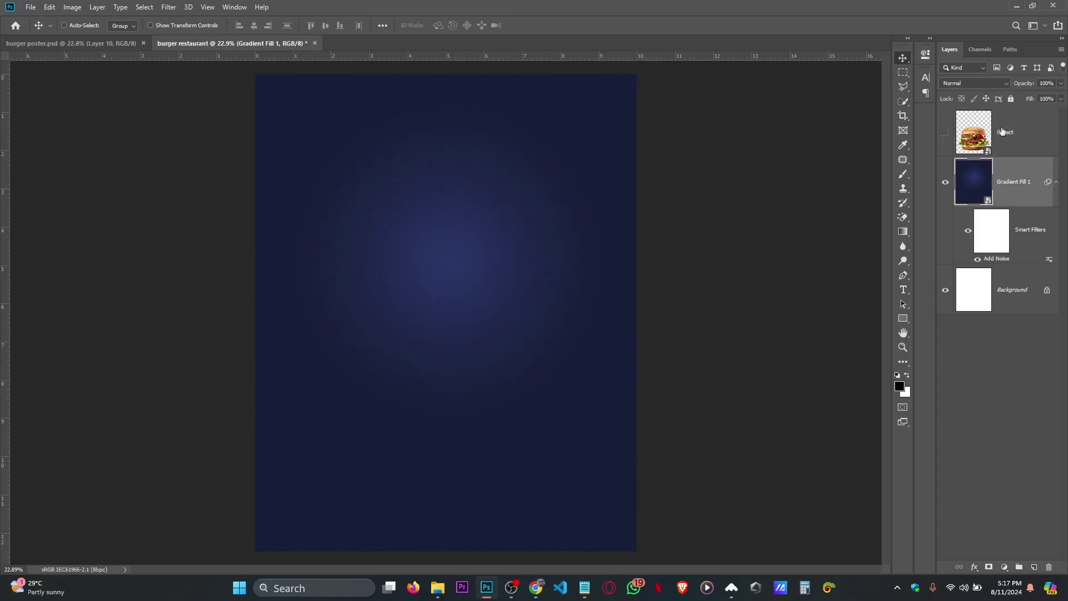
Apply Camera Raw with Clarity +35, Blues saturation +48, Contrast +15, then show the burger.
click(168, 7)
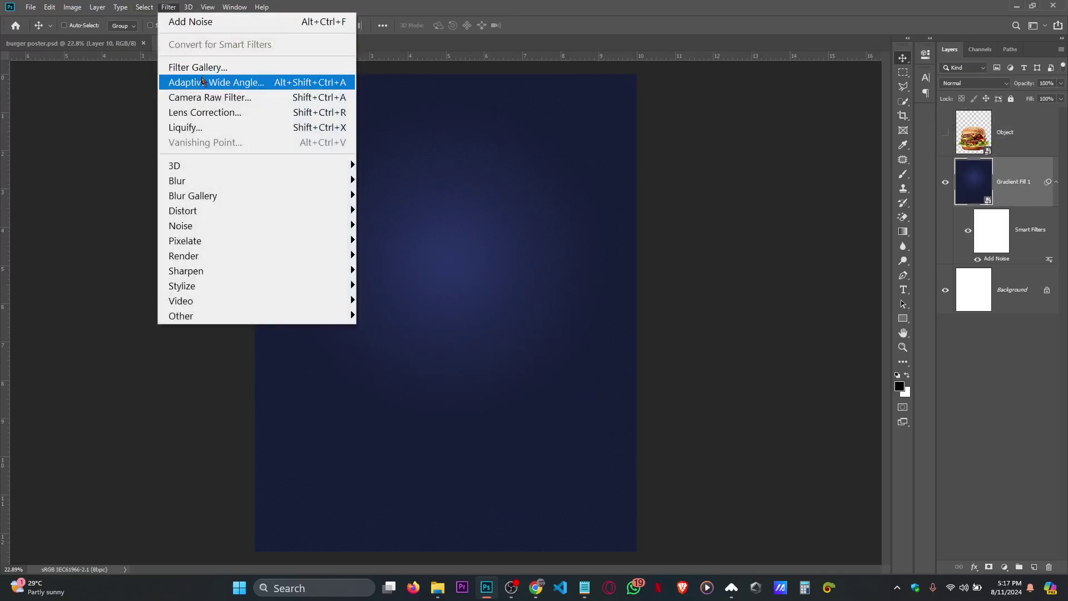
click(203, 96)
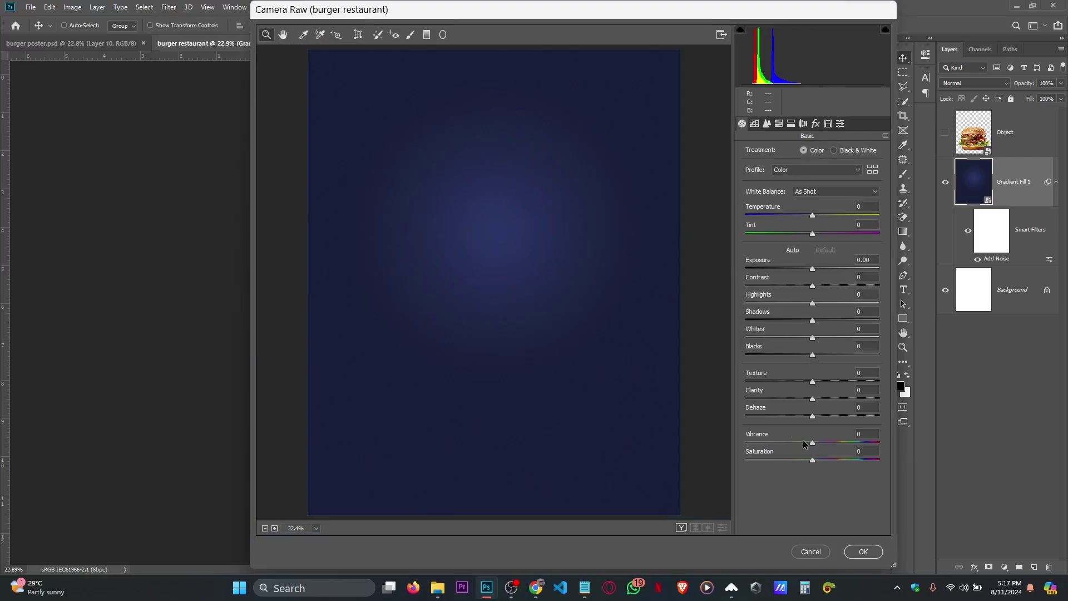
click(836, 397)
click(779, 123)
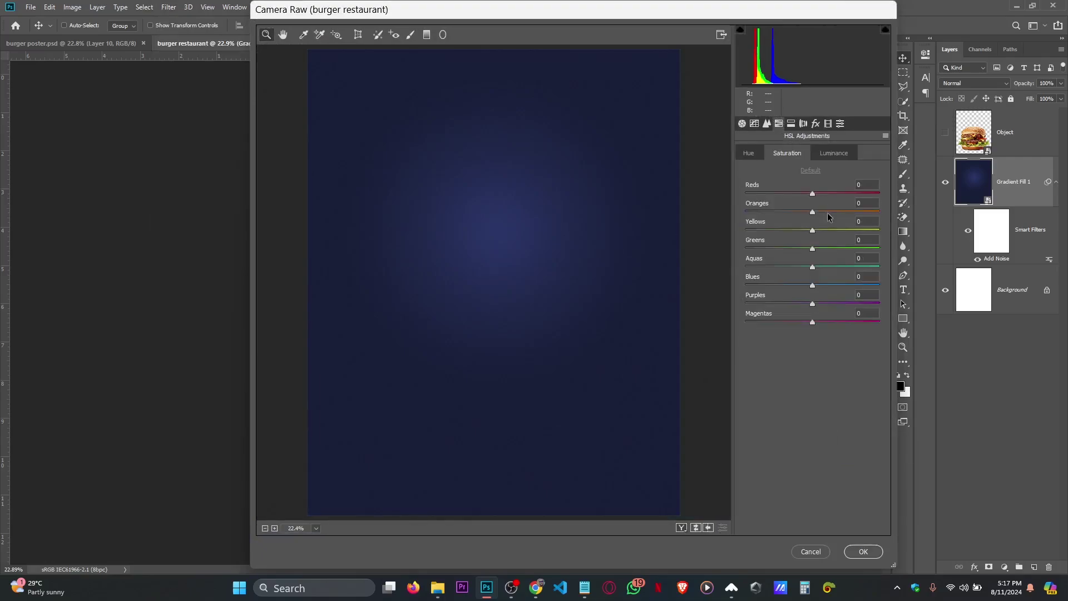
click(838, 285)
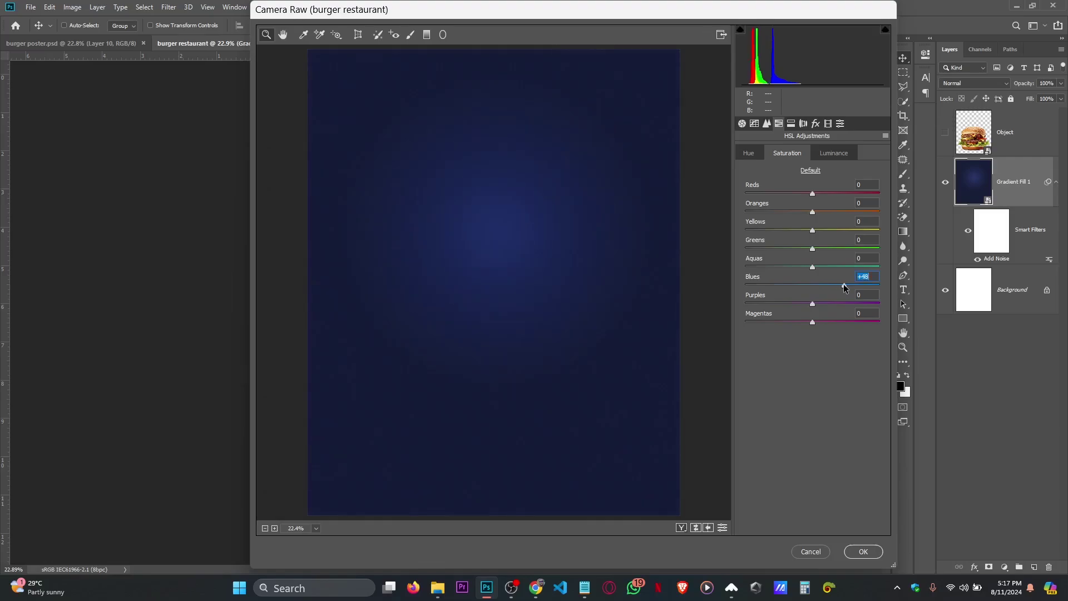
click(843, 285)
click(743, 125)
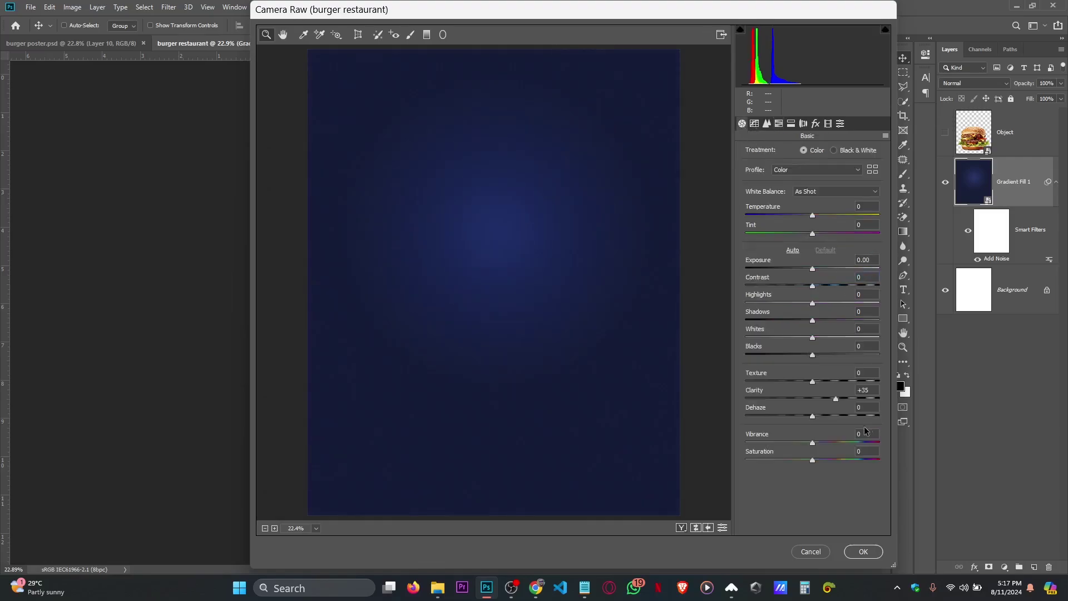
click(822, 285)
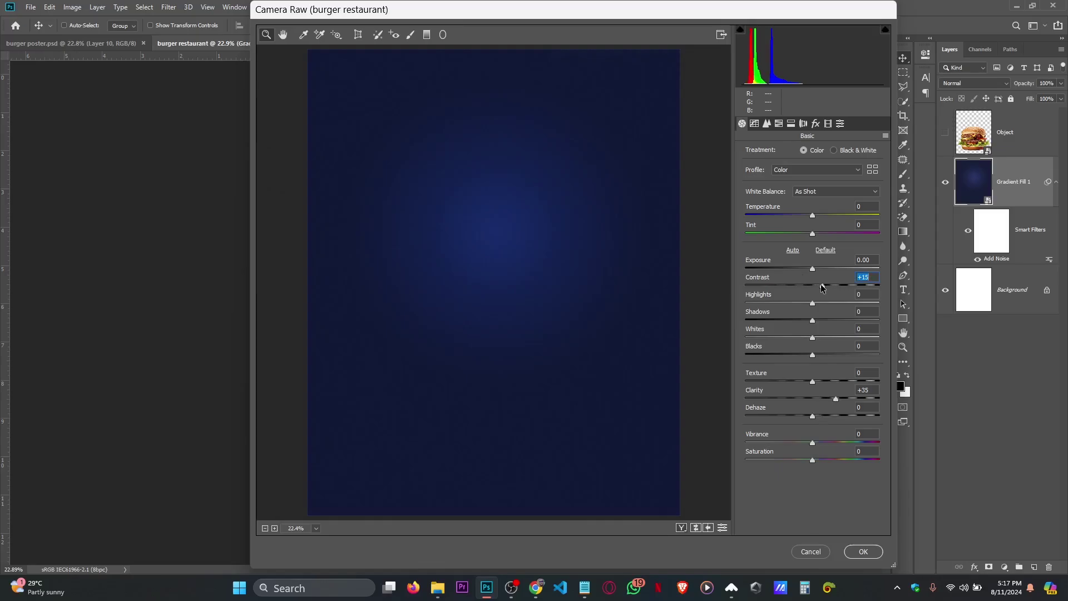
click(863, 551)
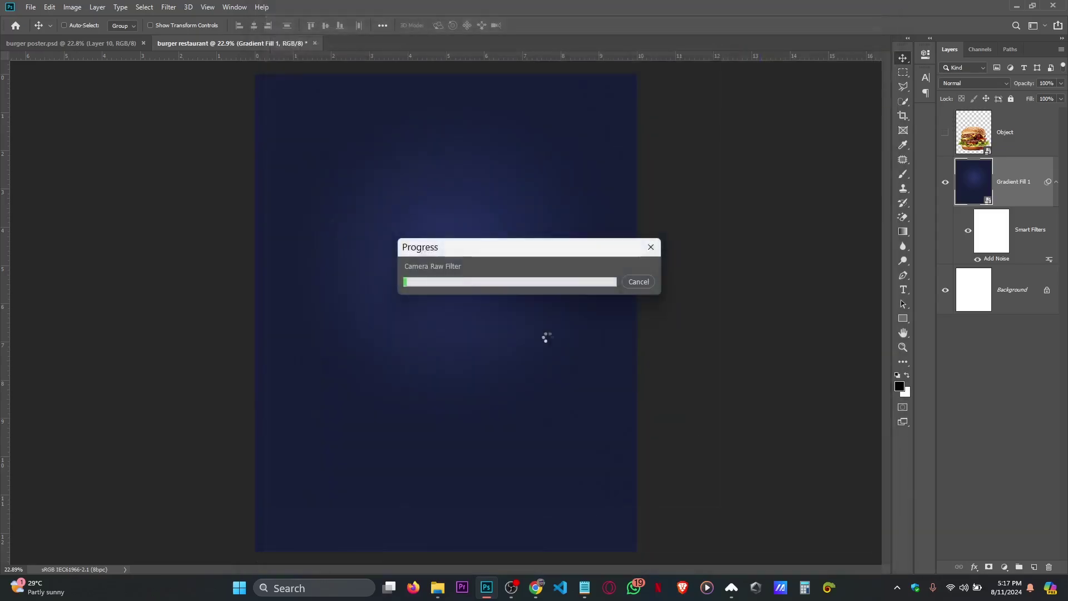
click(944, 133)
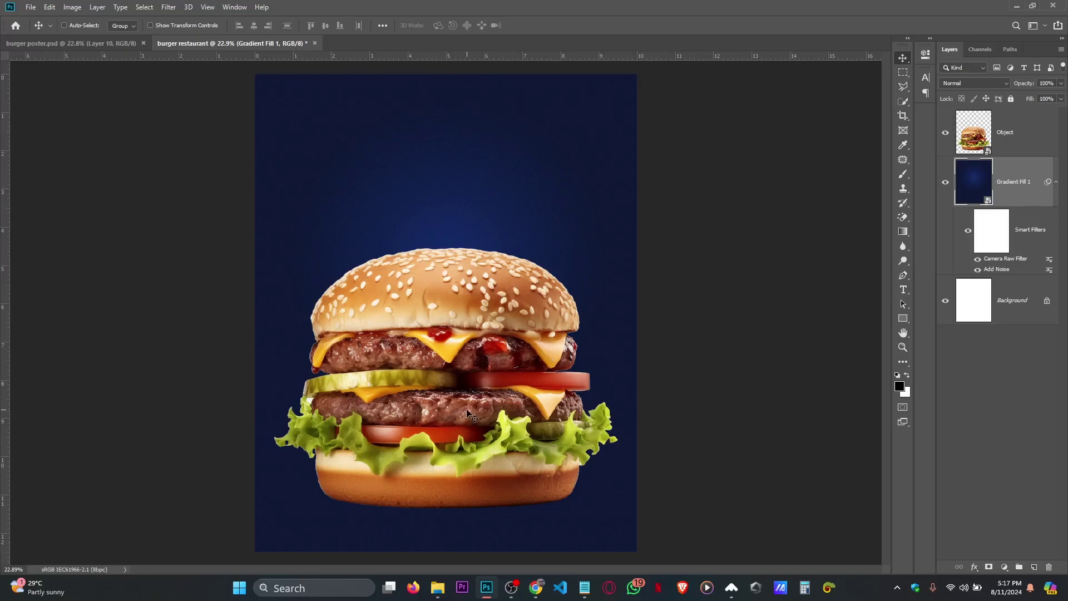
scroll(471, 415, down, 1)
Draw a white-filled rectangle across the poster's bottom edge.
click(1055, 181)
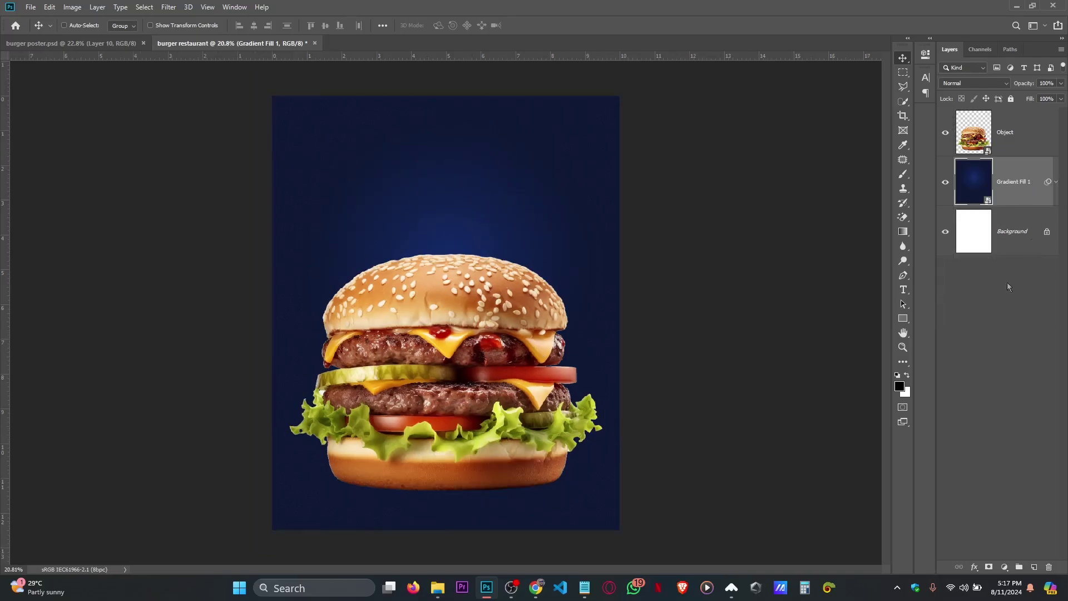
click(903, 318)
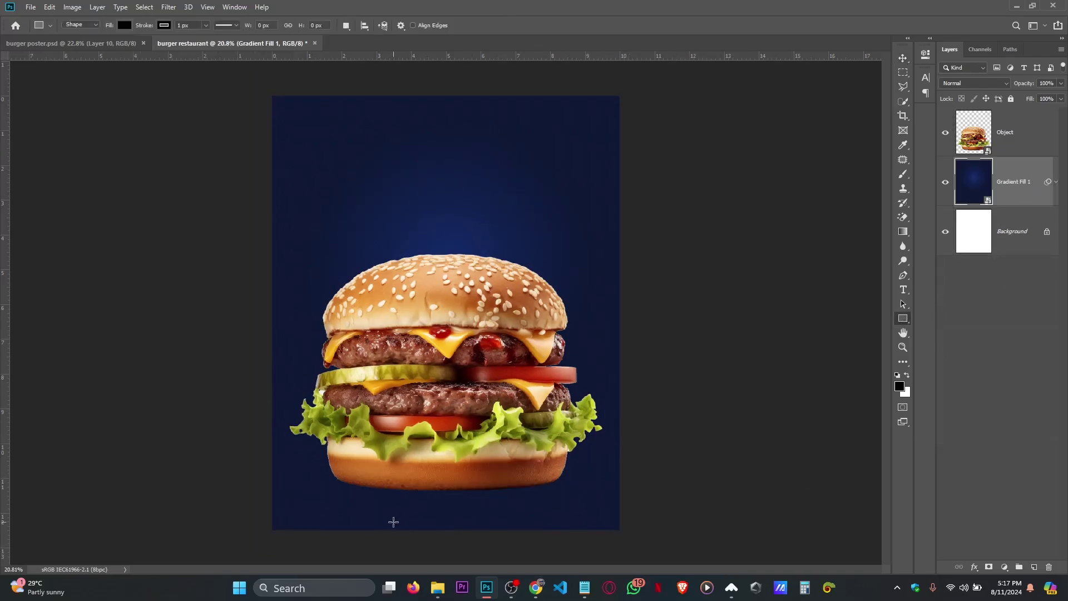
right_click(902, 319)
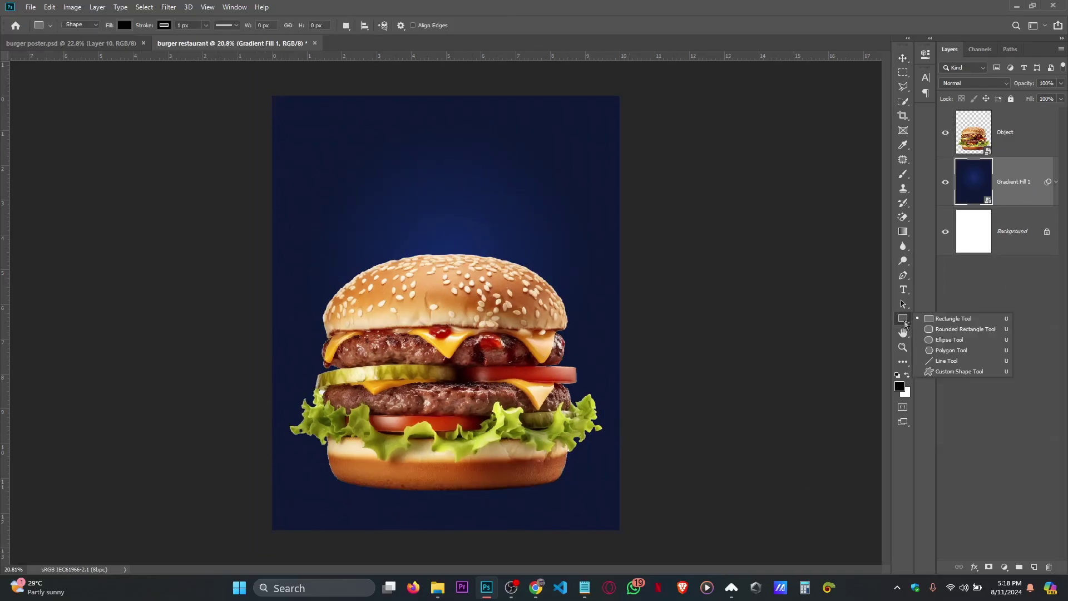
click(957, 318)
drag(239, 477, 655, 540)
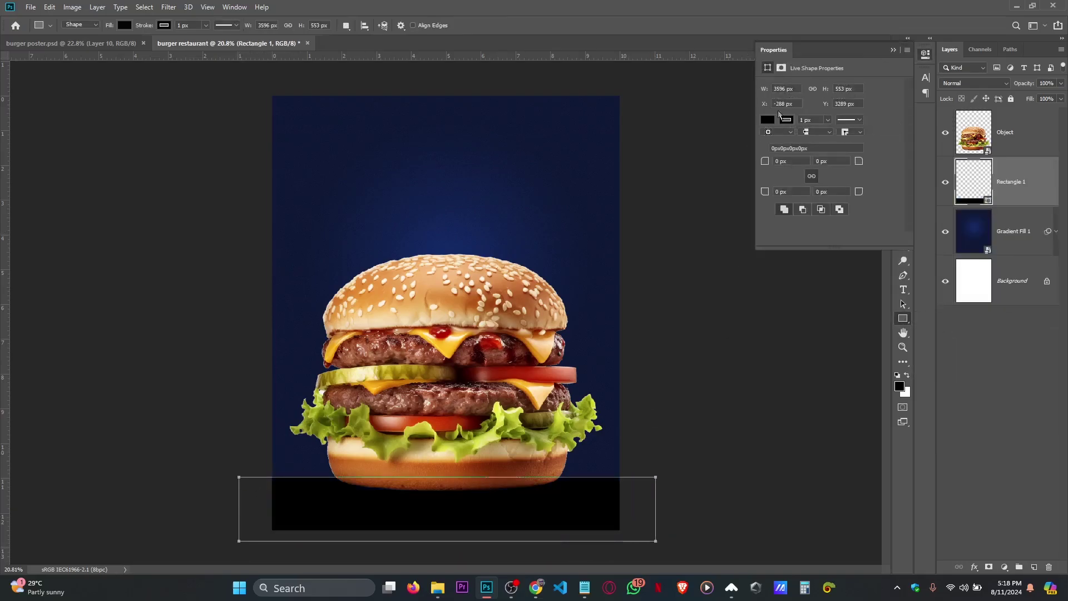
click(767, 120)
click(783, 178)
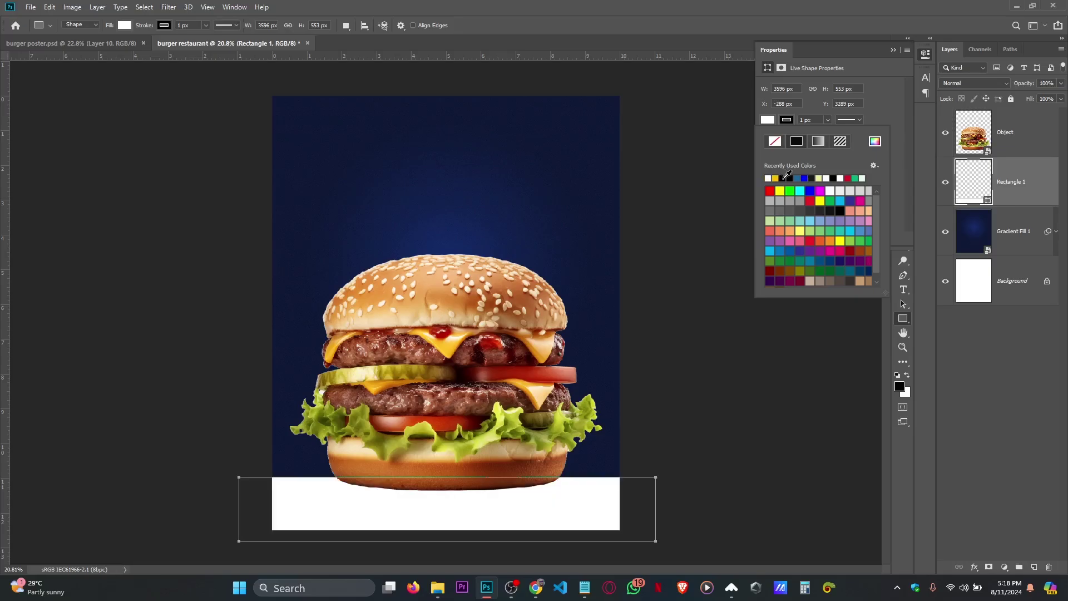
click(893, 50)
click(903, 58)
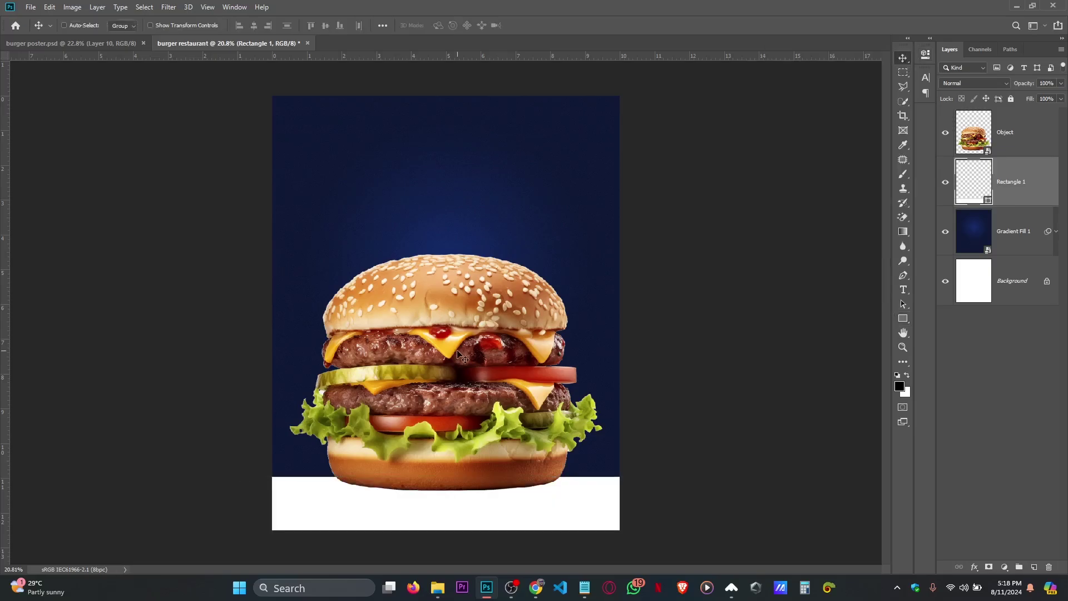
Skew the white rectangle so its right side tilts upward.
key(ctrl+t)
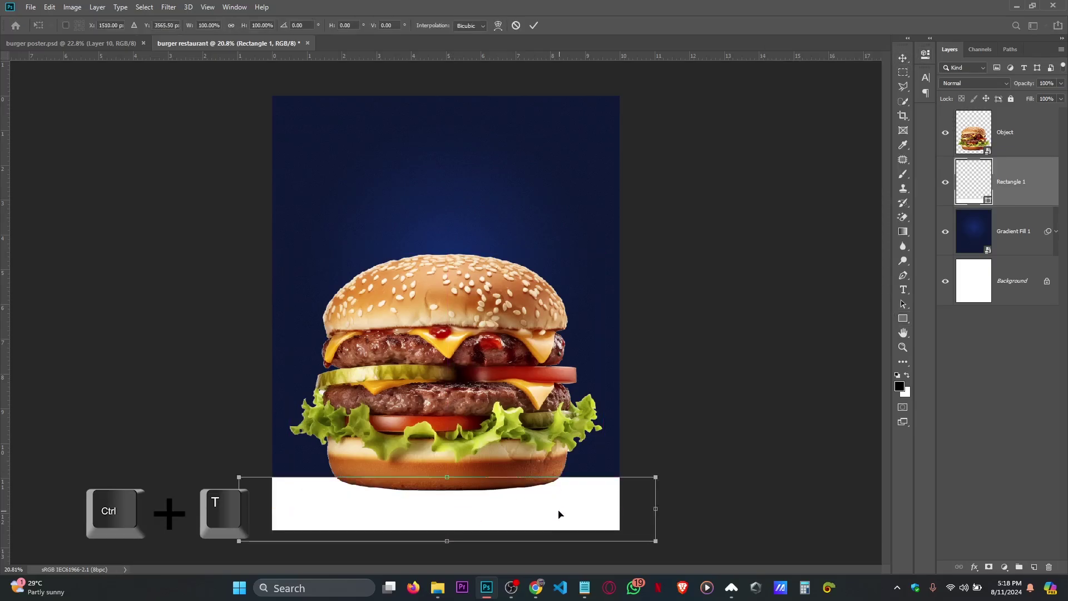
right_click(553, 512)
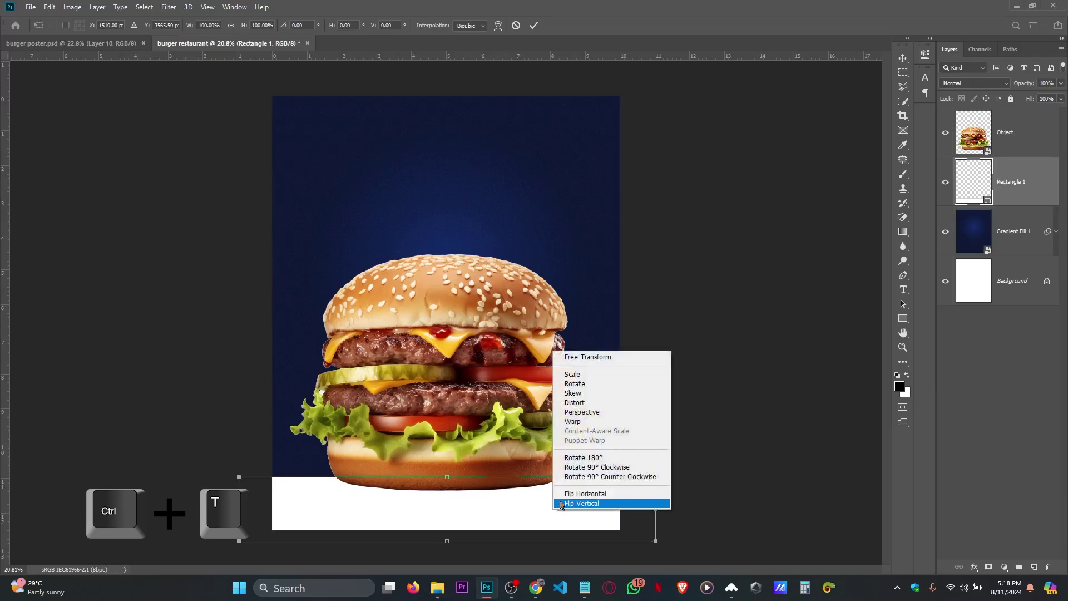
click(579, 395)
drag(656, 511, 597, 497)
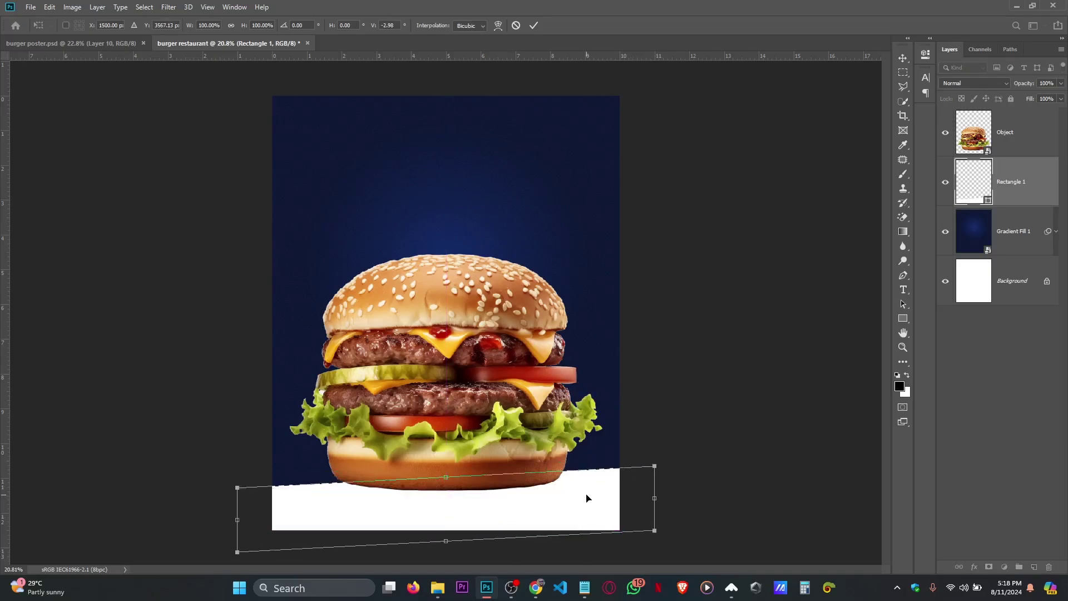
key(Return)
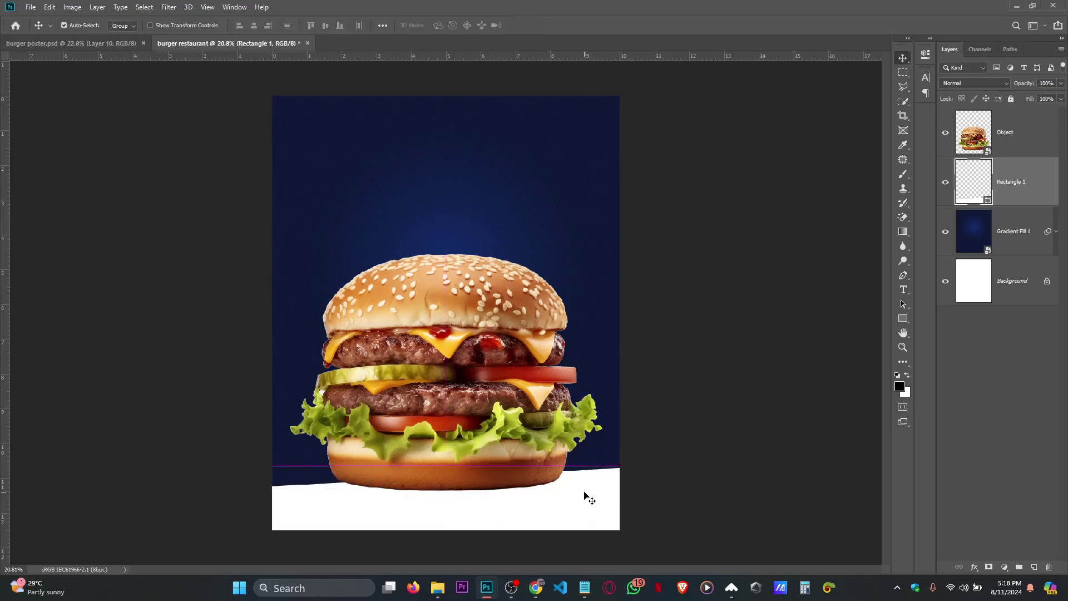
Stretch the white shape taller so it rises behind the burger's base.
key(ctrl+t)
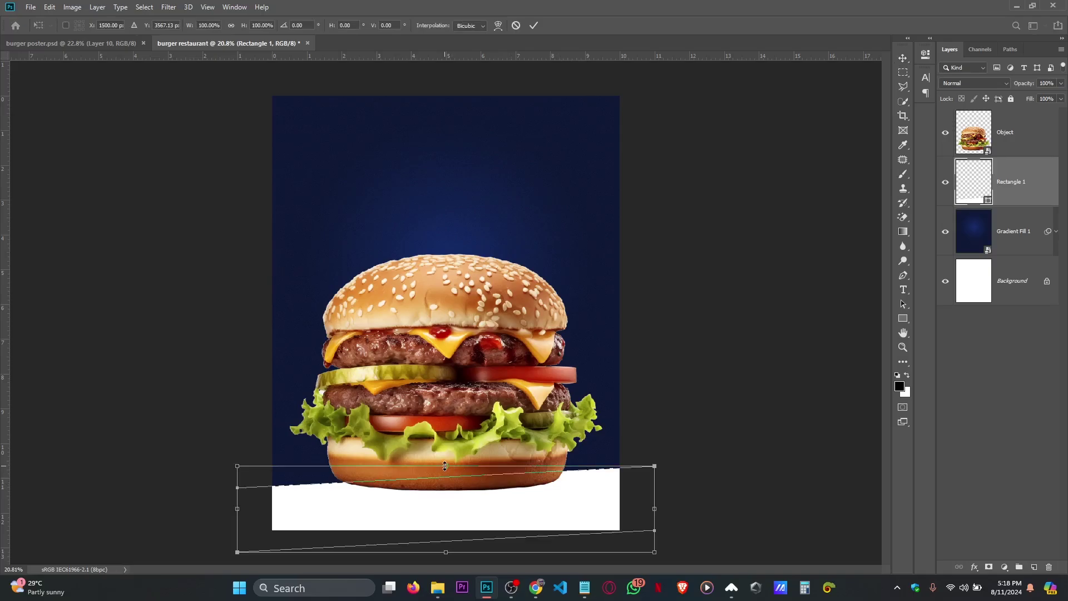
drag(445, 466, 515, 472)
key(Return)
Nudge the burger on the Object layer slightly lower and scale it up a little.
click(974, 132)
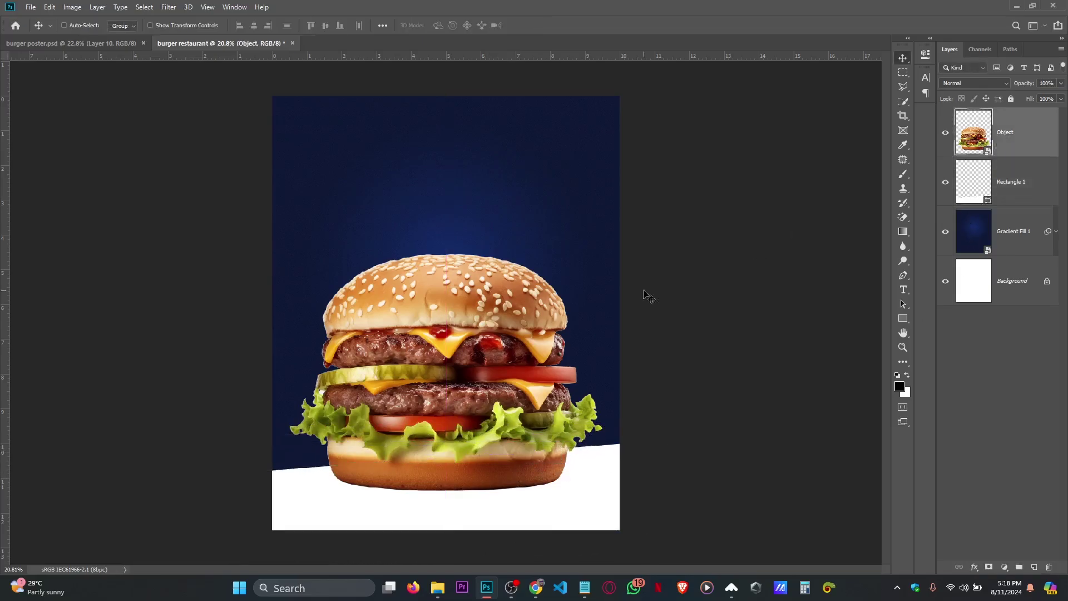
drag(566, 322, 565, 334)
key(ctrl+t)
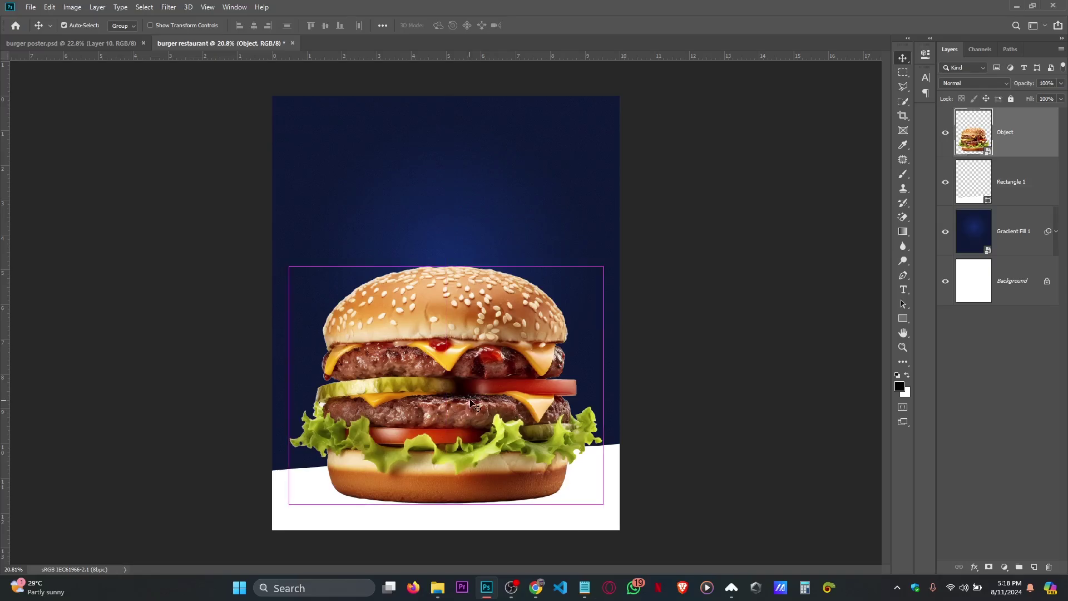
drag(442, 262, 441, 259)
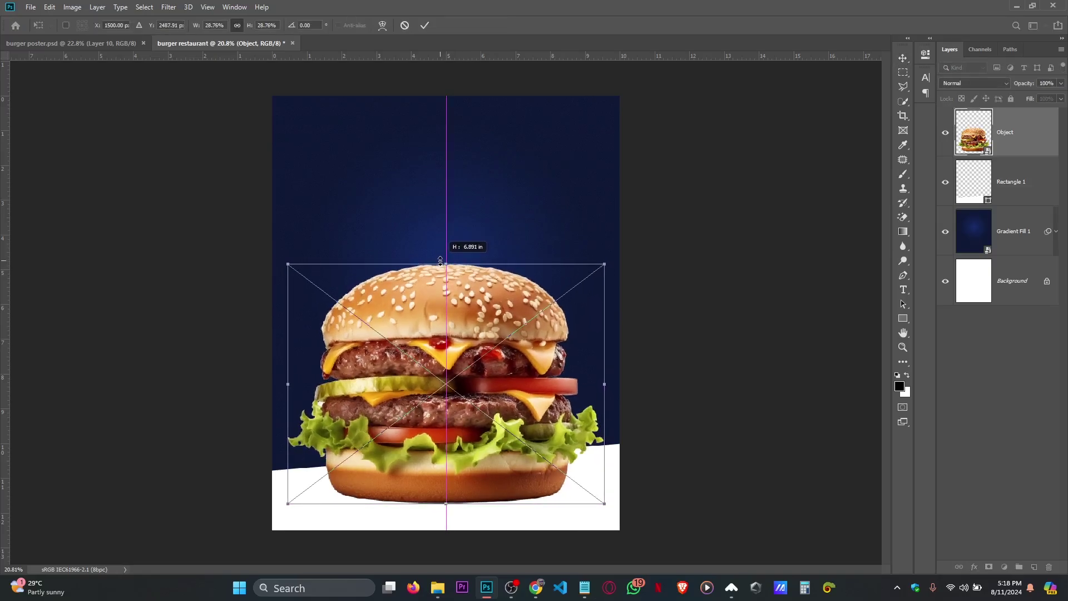
key(Return)
scroll(516, 318, up, 1)
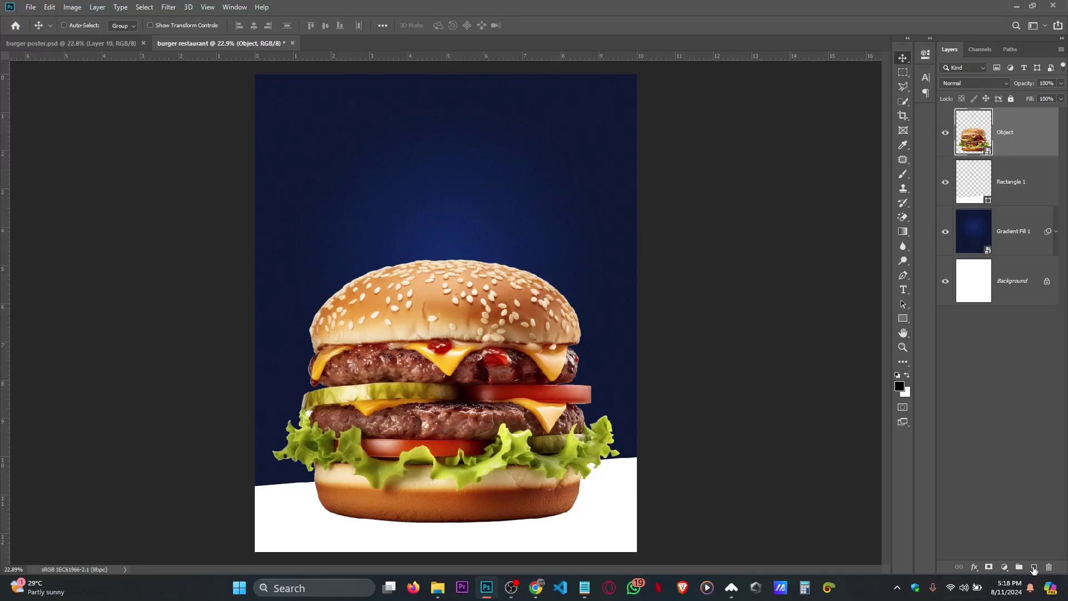
Add a new empty layer and set up the Brush tool at 2500 px.
click(1033, 568)
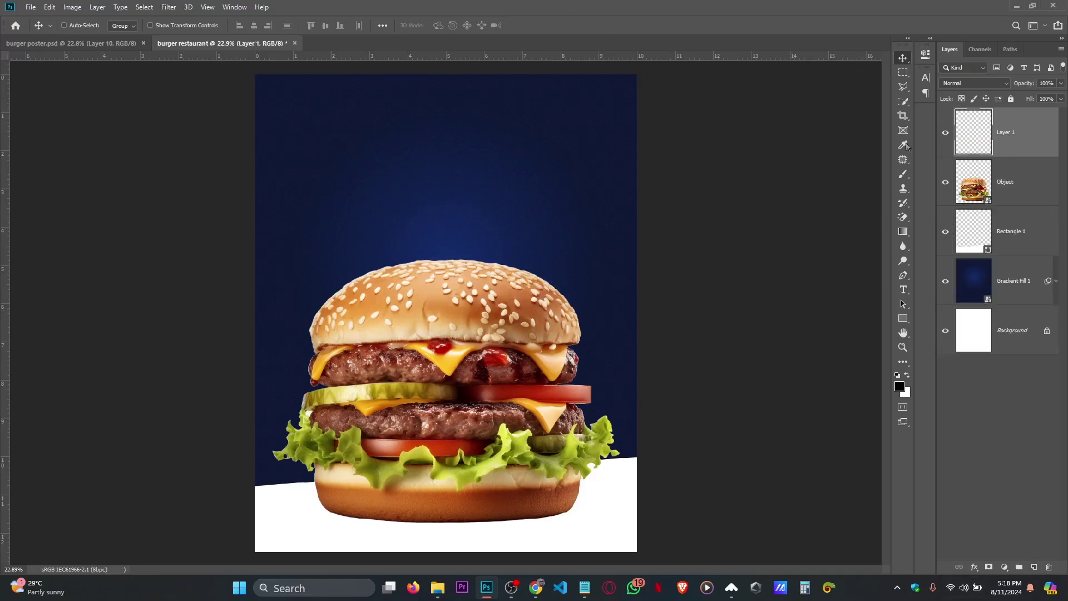
click(903, 174)
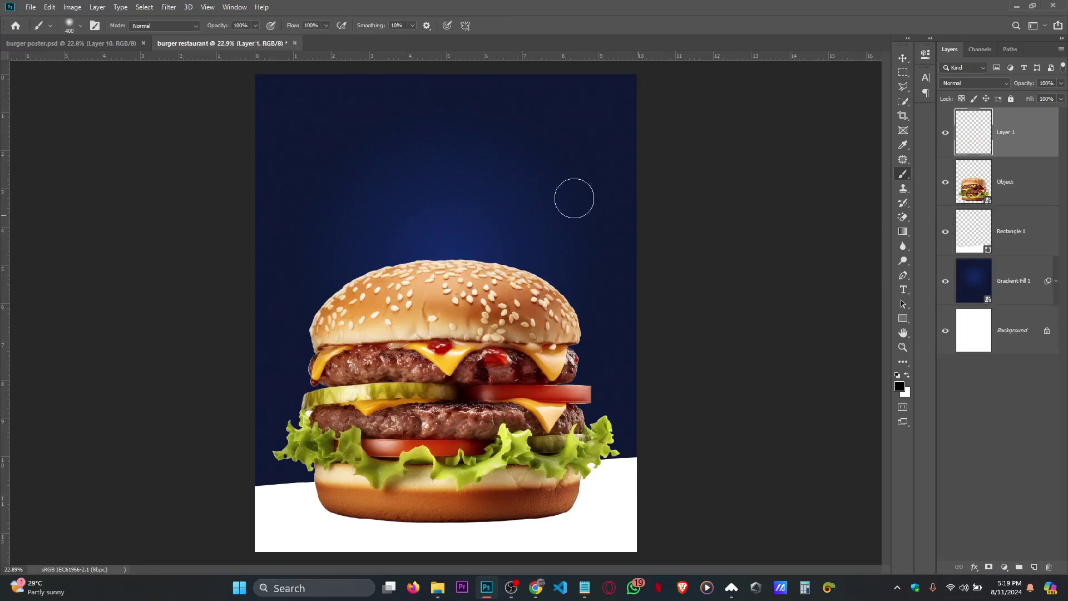
click(80, 27)
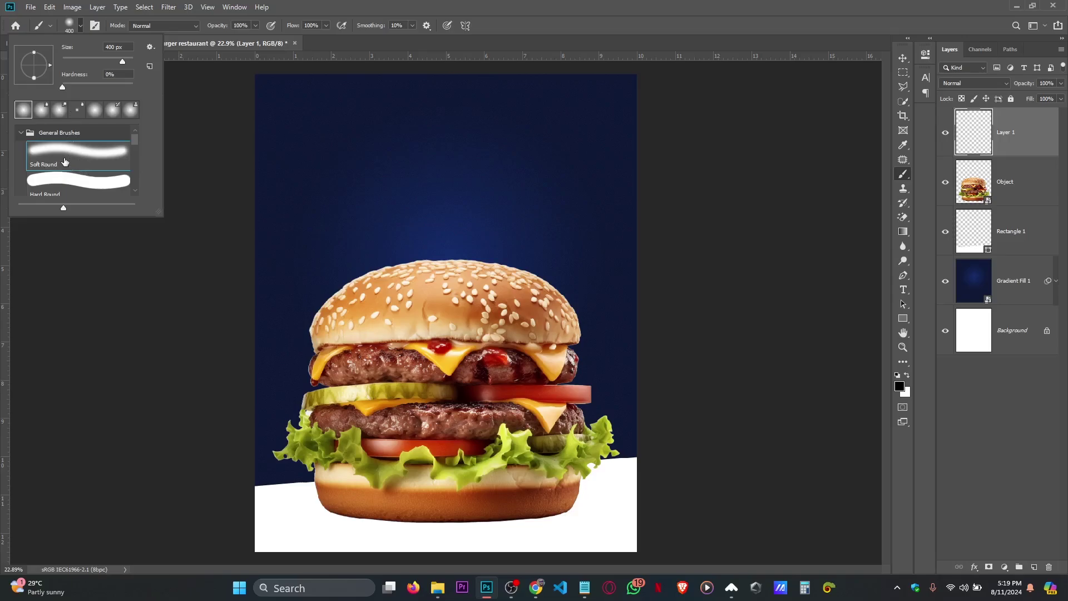
click(501, 229)
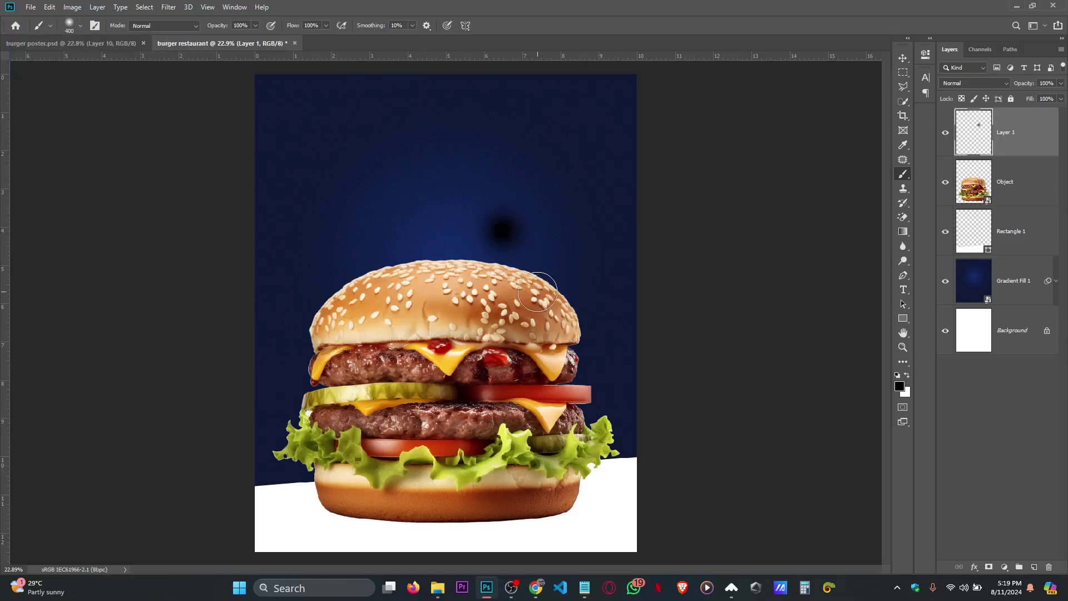
key(ctrl+z)
key(bracketright)
key(bracketright)
key(bracketright)
key(bracketright)
key(bracketright)
key(bracketright)
key(bracketright)
key(bracketright)
key(bracketright)
key(bracketright)
key(bracketright)
key(bracketright)
key(bracketright)
key(bracketright)
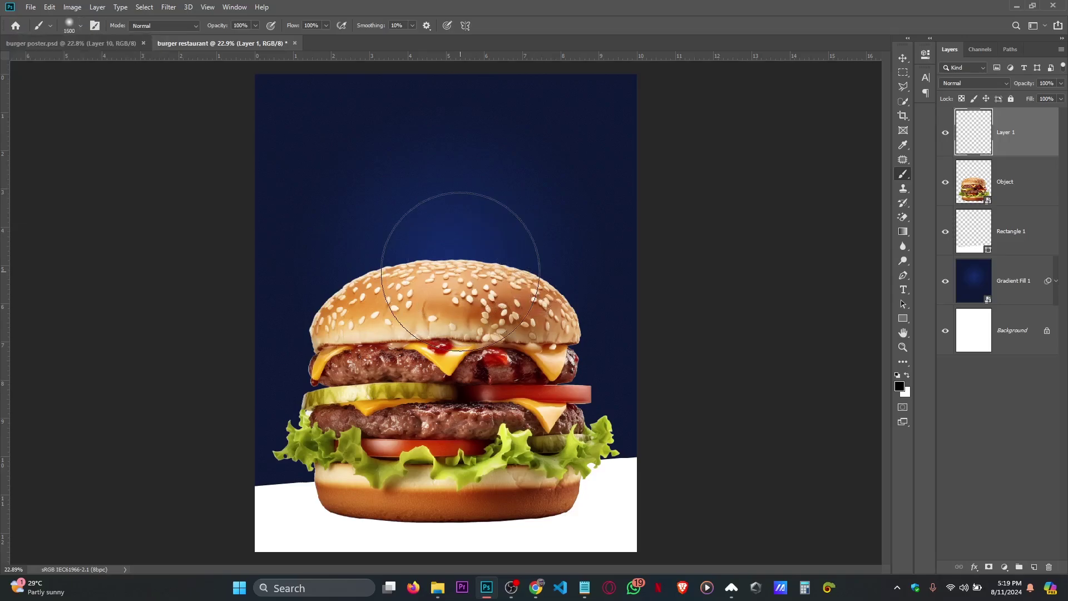
key(bracketright)
key(bracketright)
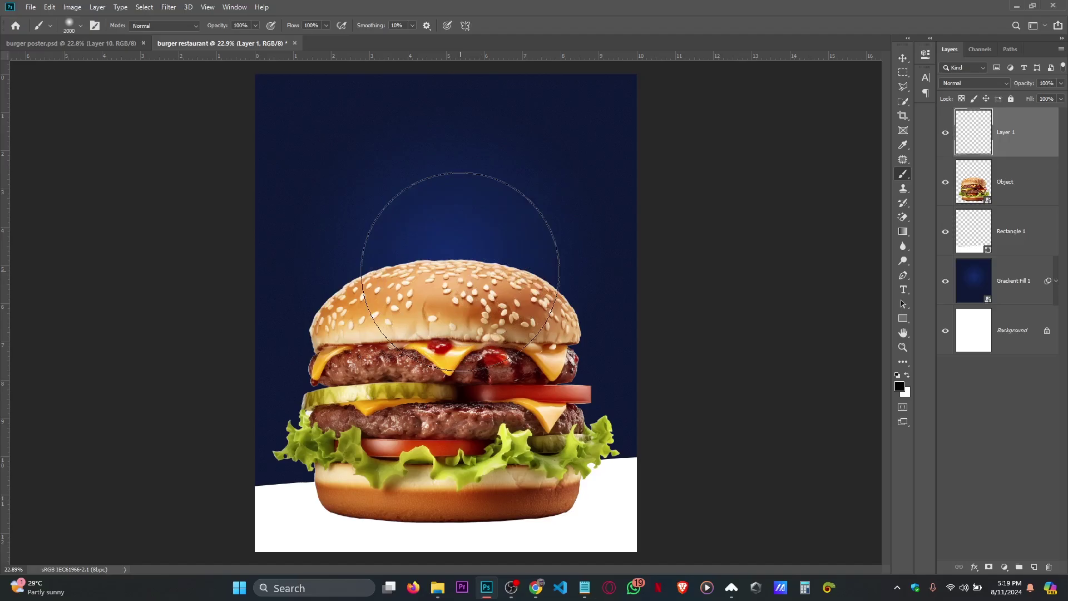
key(bracketright)
key(bracketright)
key(bracketright)
key(bracketright)
key(bracketright)
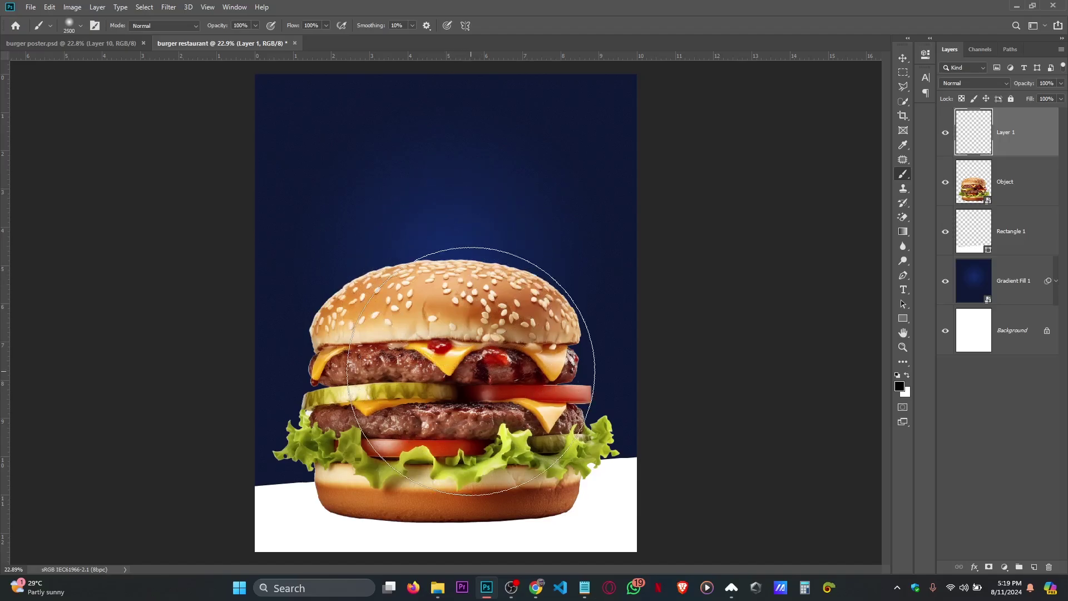
scroll(451, 336, down, 1)
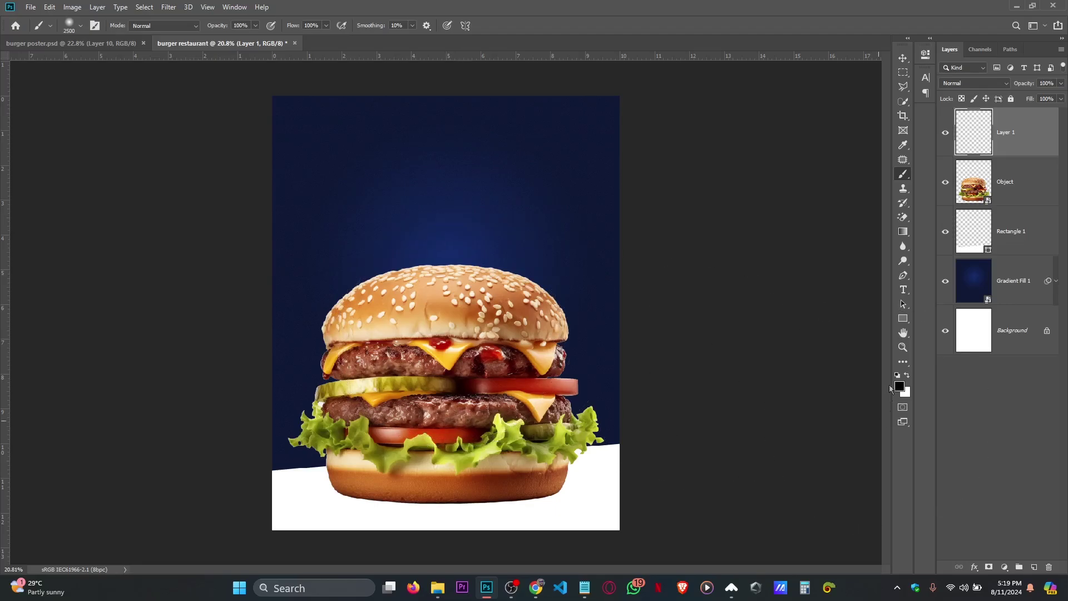
Paint a soft black dab at 0% hardness over the burger's centre.
click(897, 383)
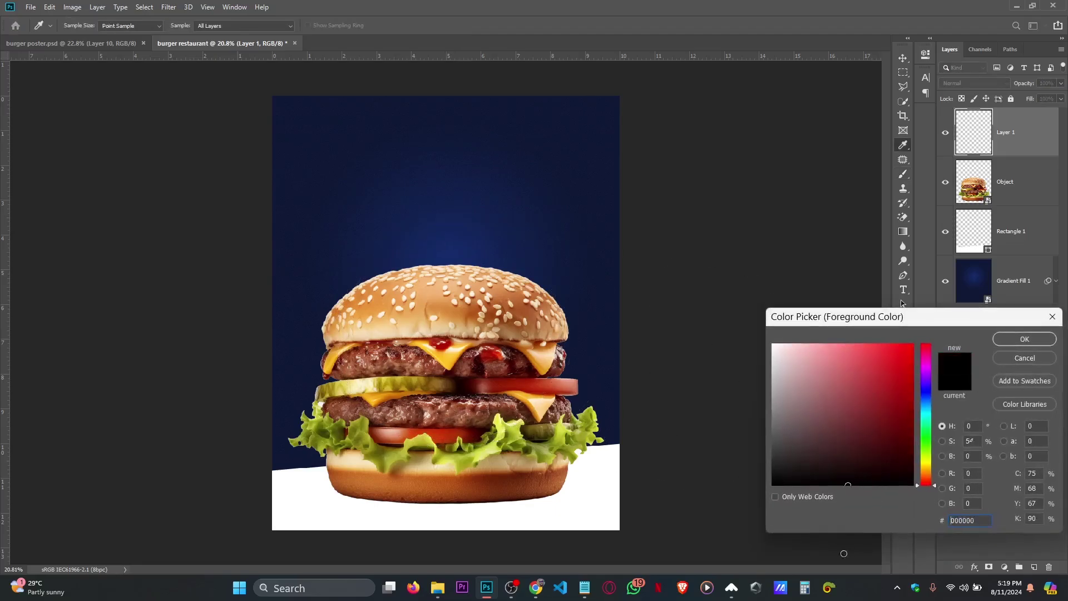
click(1026, 340)
right_click(455, 159)
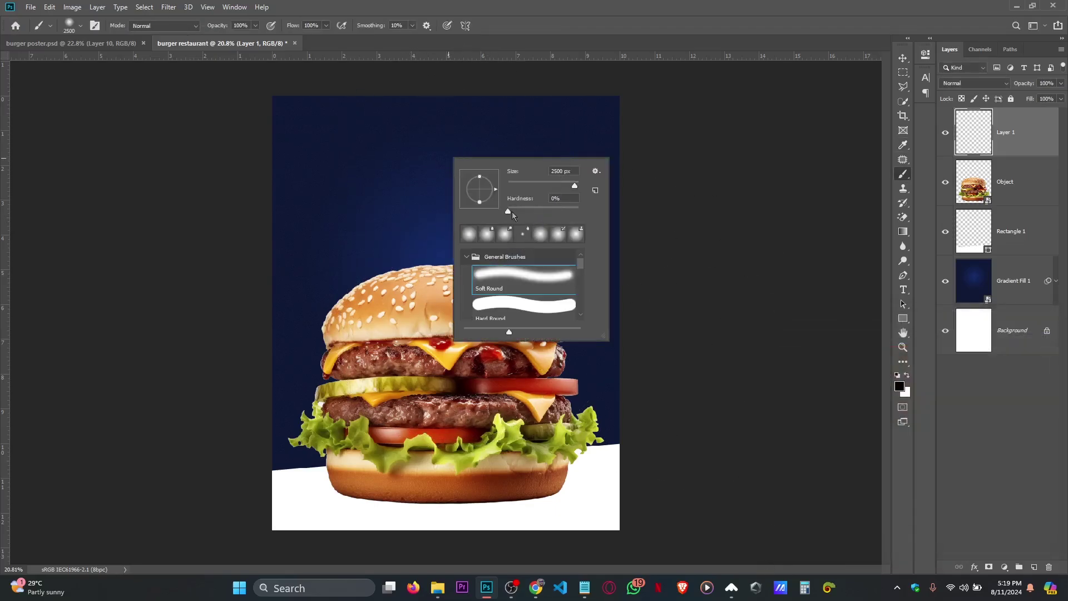
drag(508, 211, 482, 215)
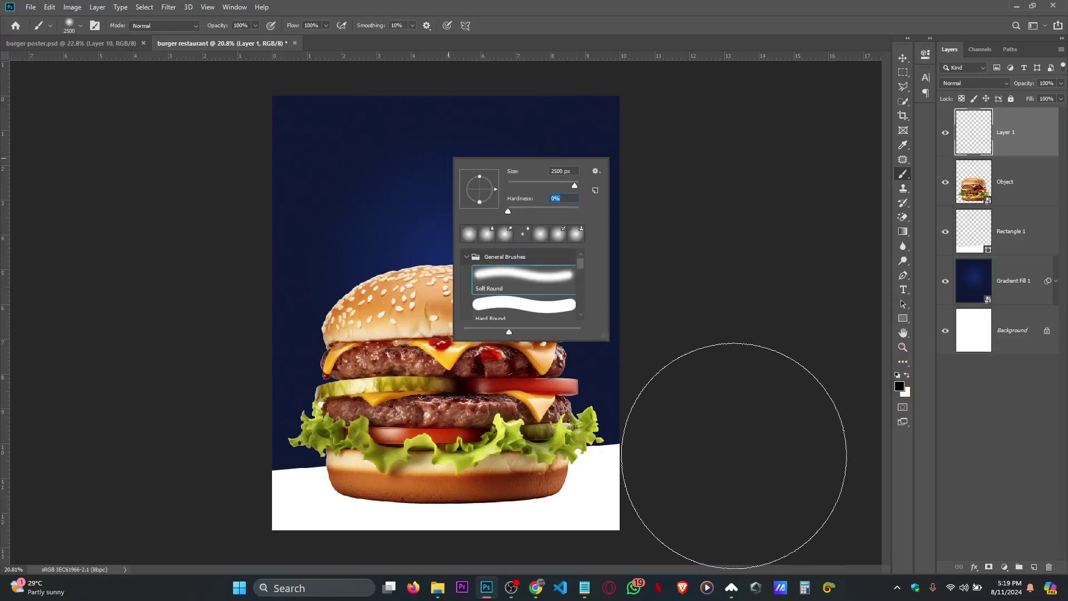
click(734, 465)
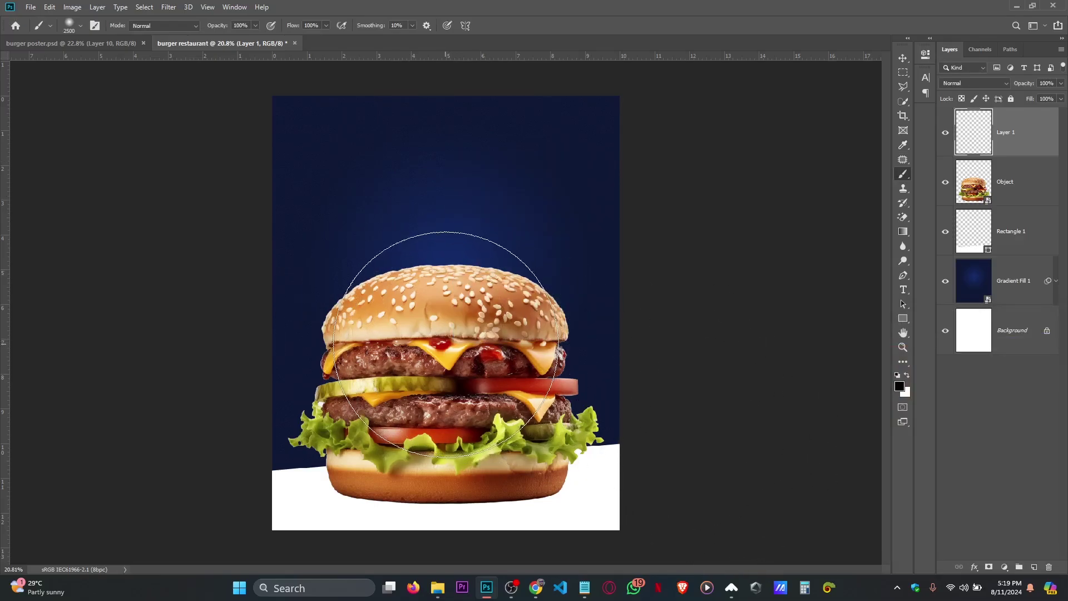
click(445, 339)
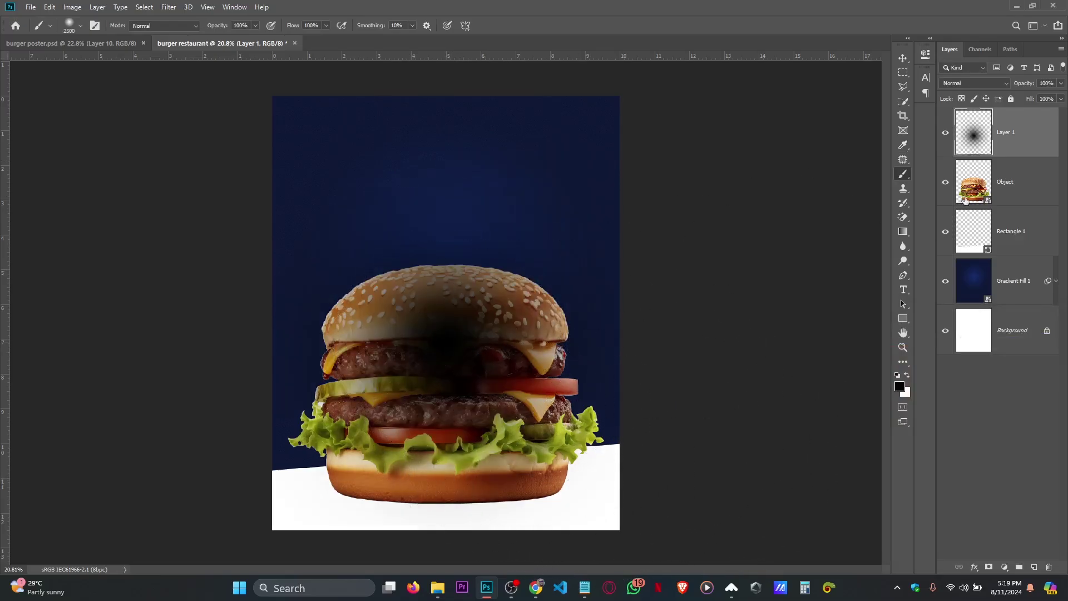
Move the dab layer below the burger and squash it into a wide, flat shadow band.
drag(998, 135, 1001, 206)
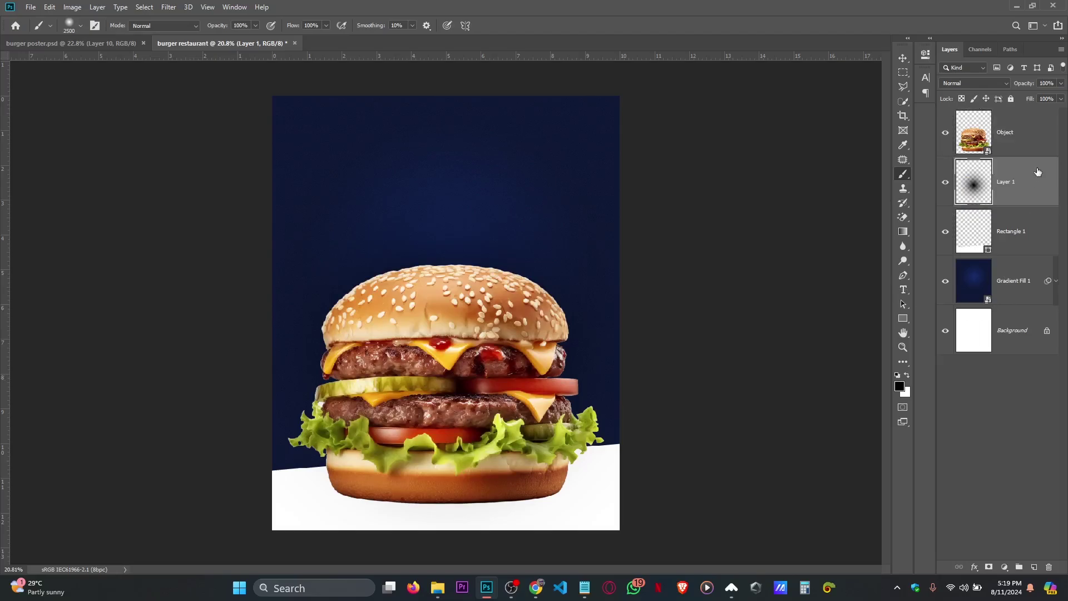
click(903, 58)
key(ctrl+t)
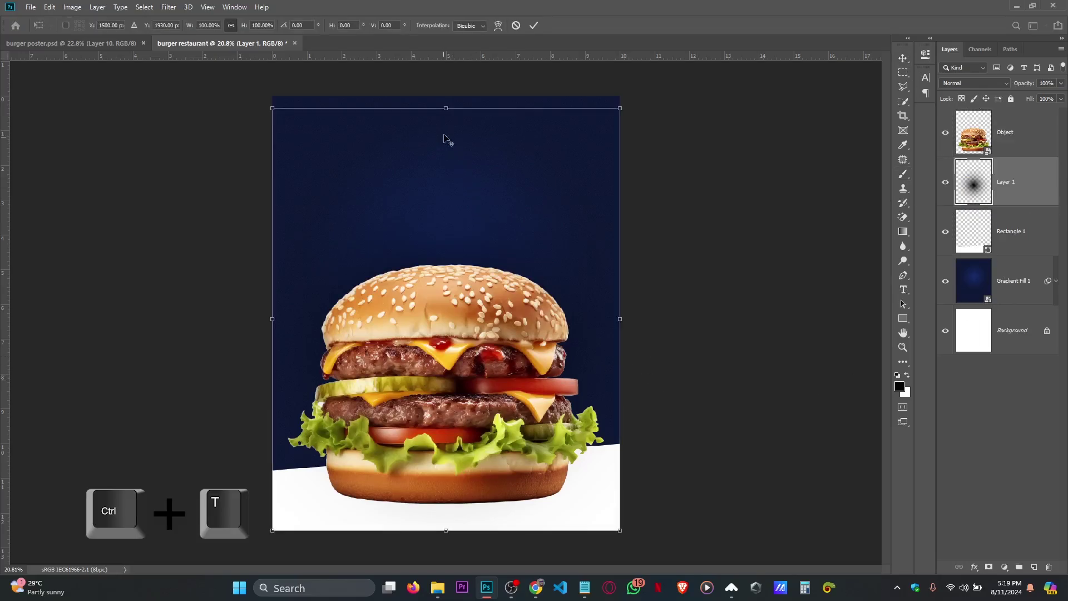
drag(445, 107, 518, 489)
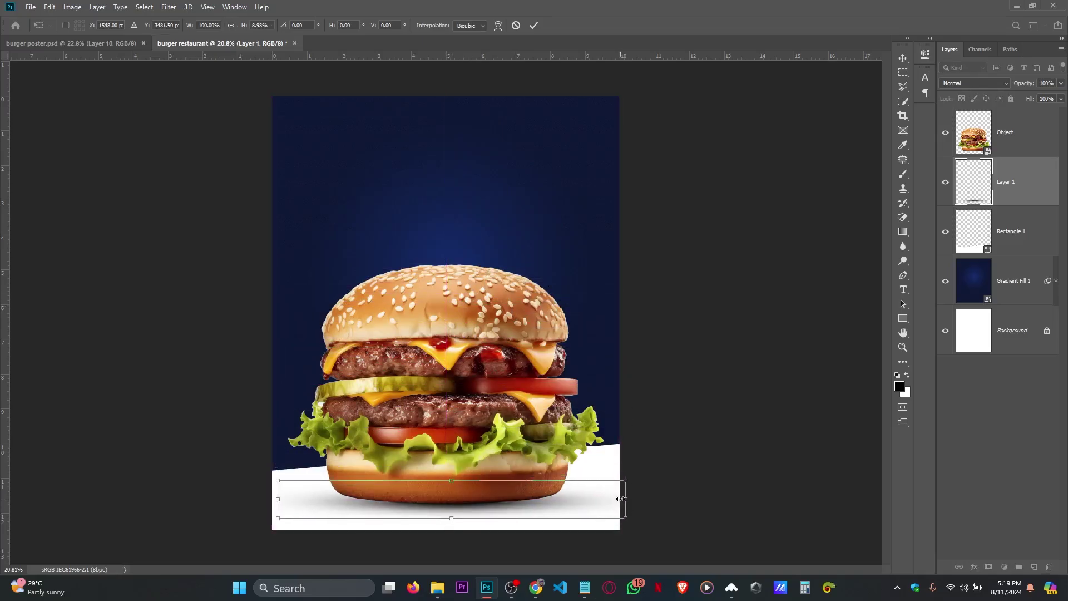
drag(626, 500, 654, 494)
key(Return)
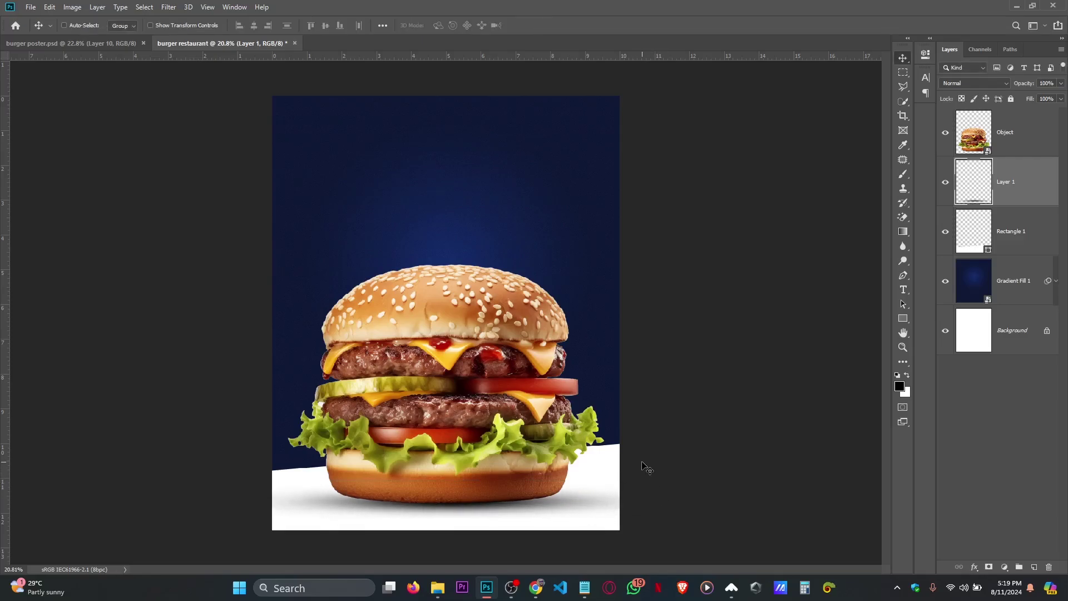
Open the Camera Raw Filter on the burger layer and set Clarity to +35.
click(1033, 128)
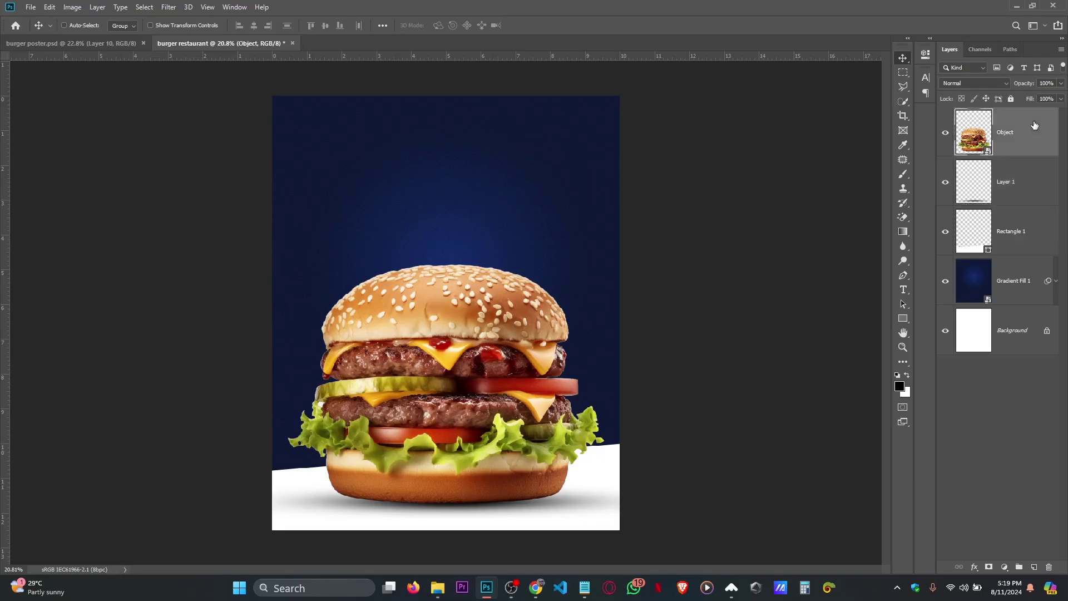
click(168, 7)
click(257, 96)
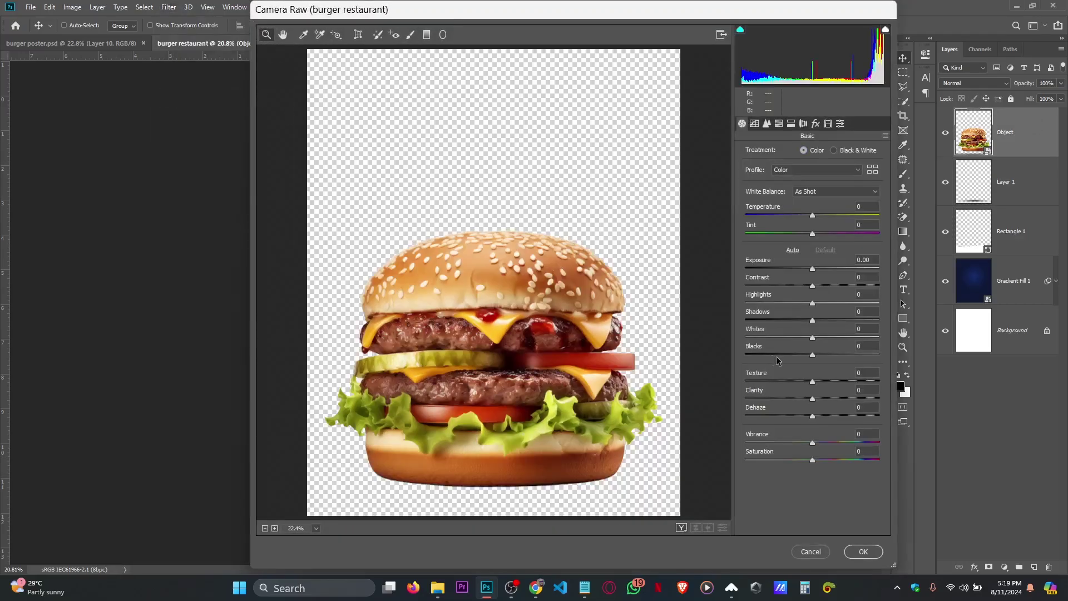
click(835, 398)
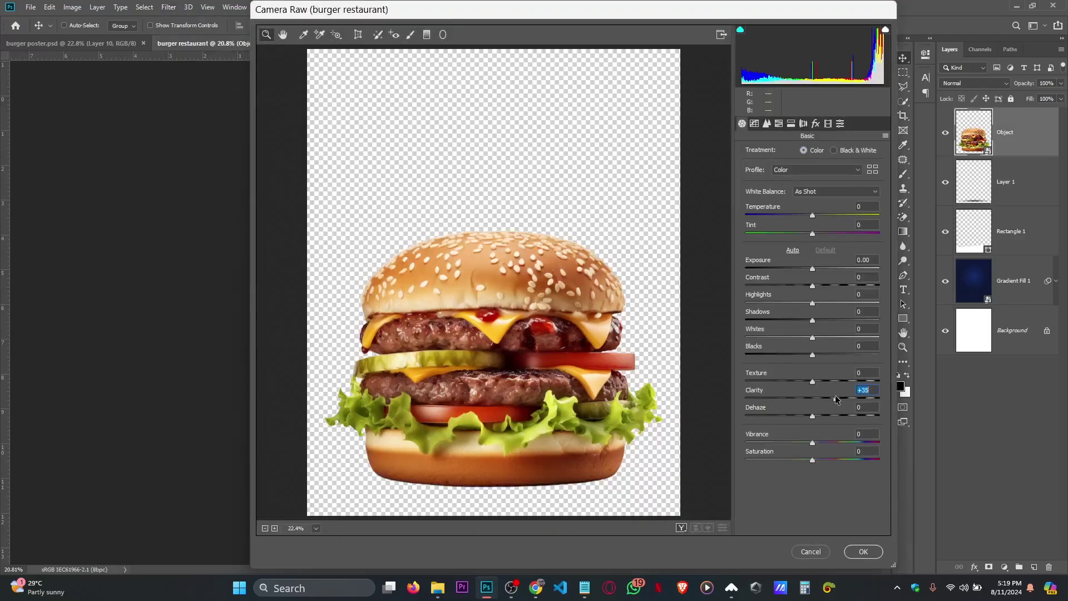
Boost HSL saturation: Reds +62, Oranges +77, Yellows +48, Greens +82.
click(778, 124)
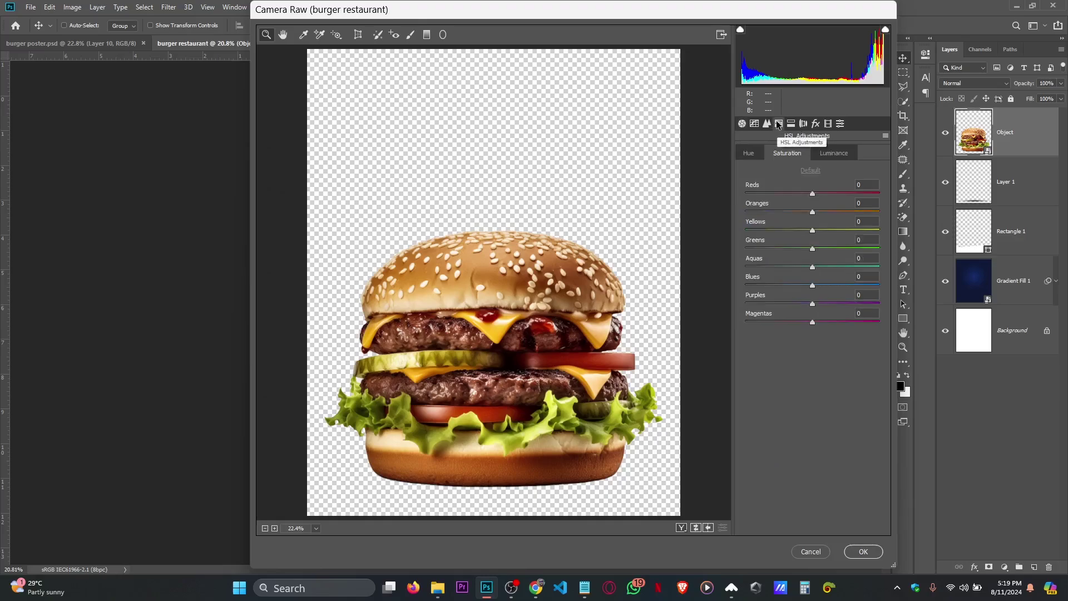
click(837, 193)
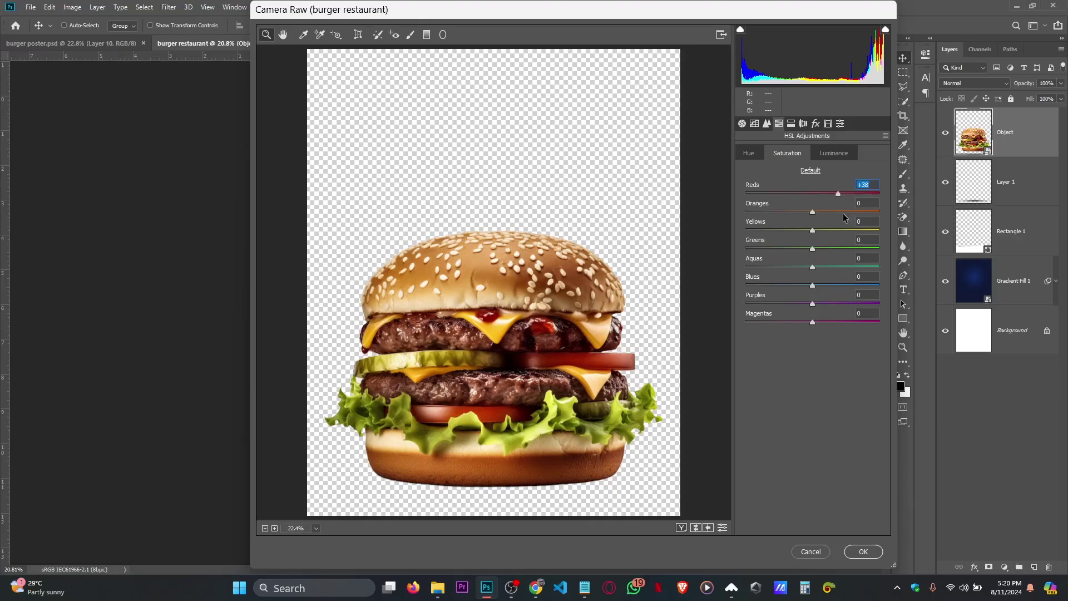
click(842, 212)
click(844, 231)
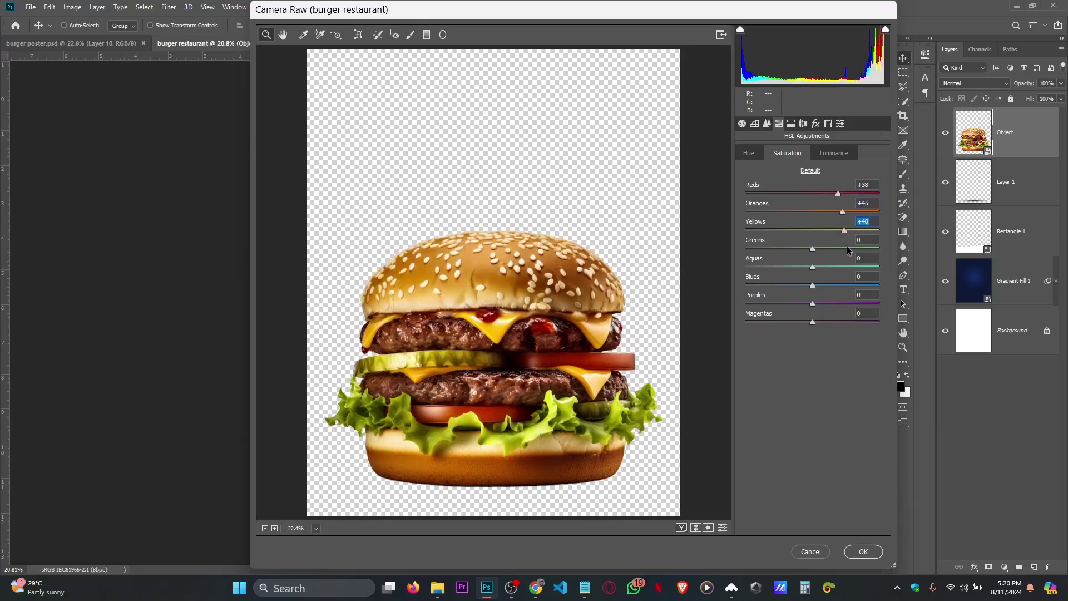
click(847, 248)
drag(842, 212, 862, 214)
click(853, 193)
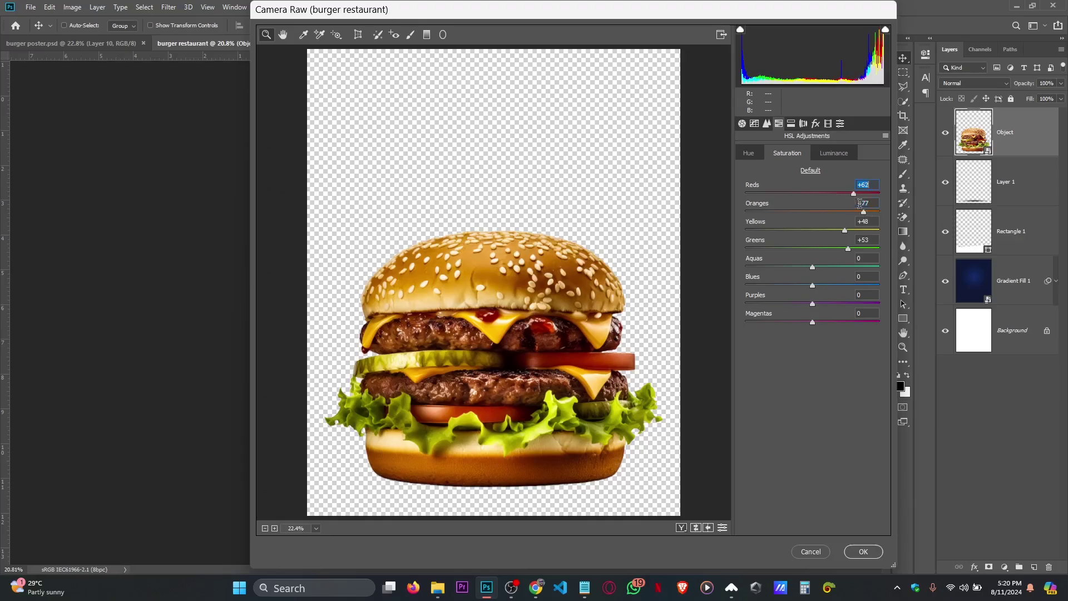
click(866, 248)
Compare the burger before and after, then apply the Camera Raw adjustments.
click(700, 528)
click(700, 528)
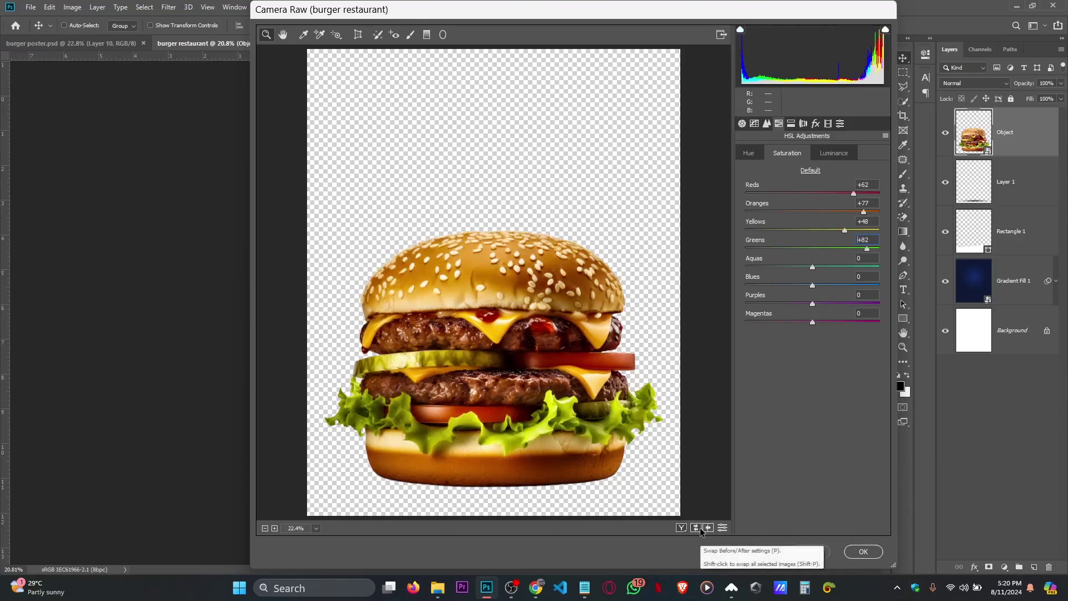
click(700, 530)
click(702, 530)
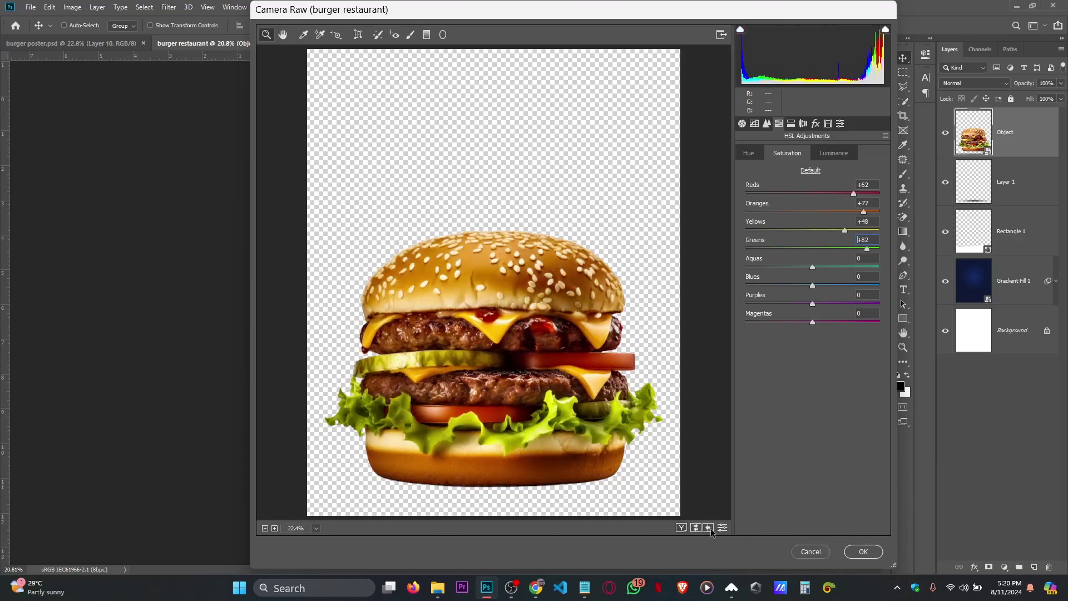
click(859, 551)
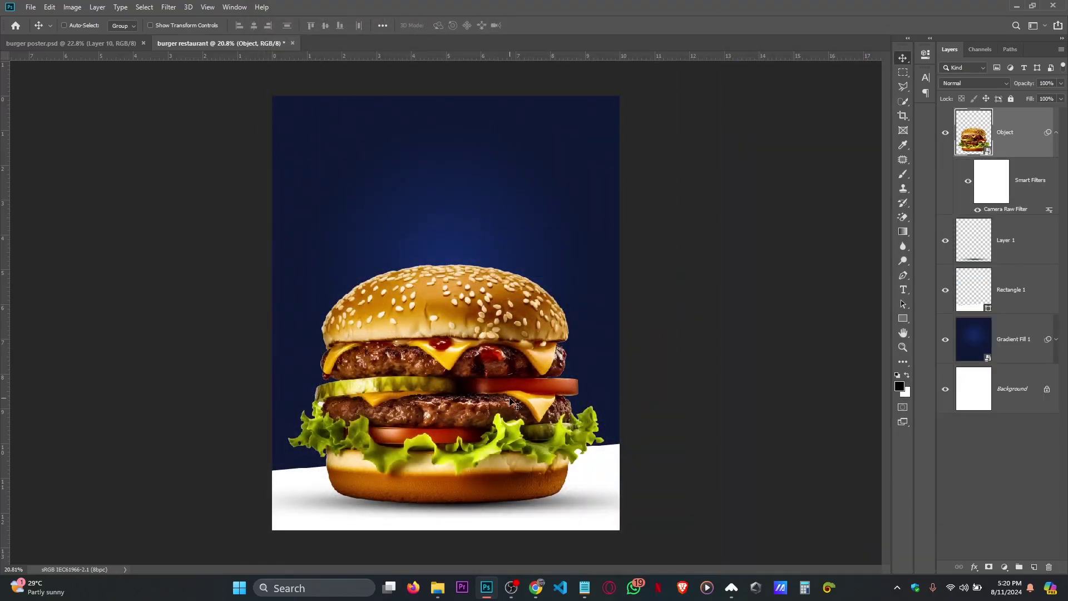
Save the poster as burger restaurant.psd with Maximize Compatibility, then collapse the Object layer's Smart Filters.
scroll(464, 208, up, 3)
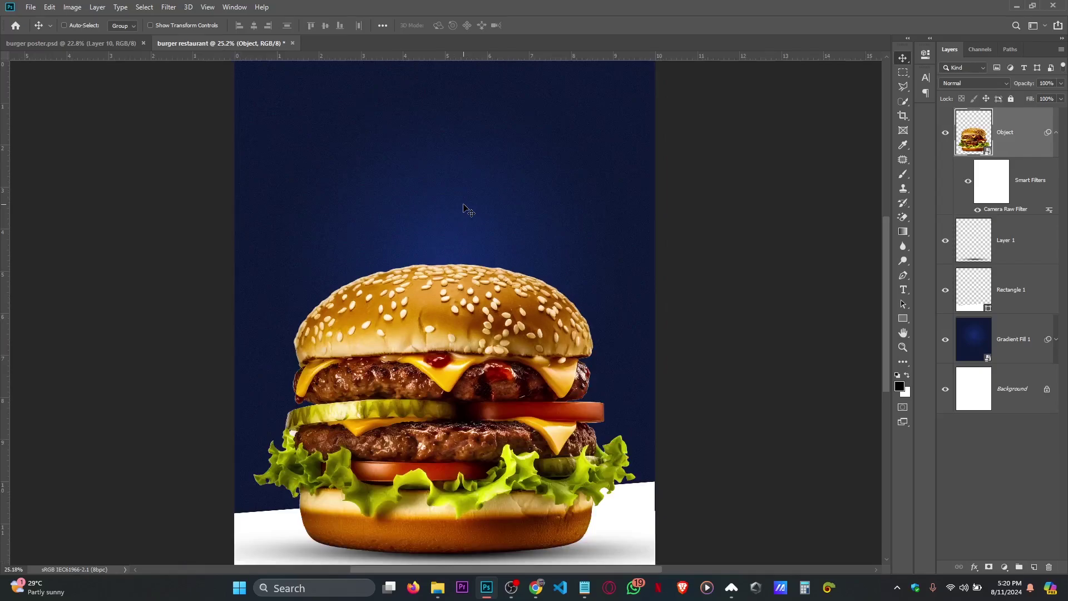
scroll(464, 209, down, 1)
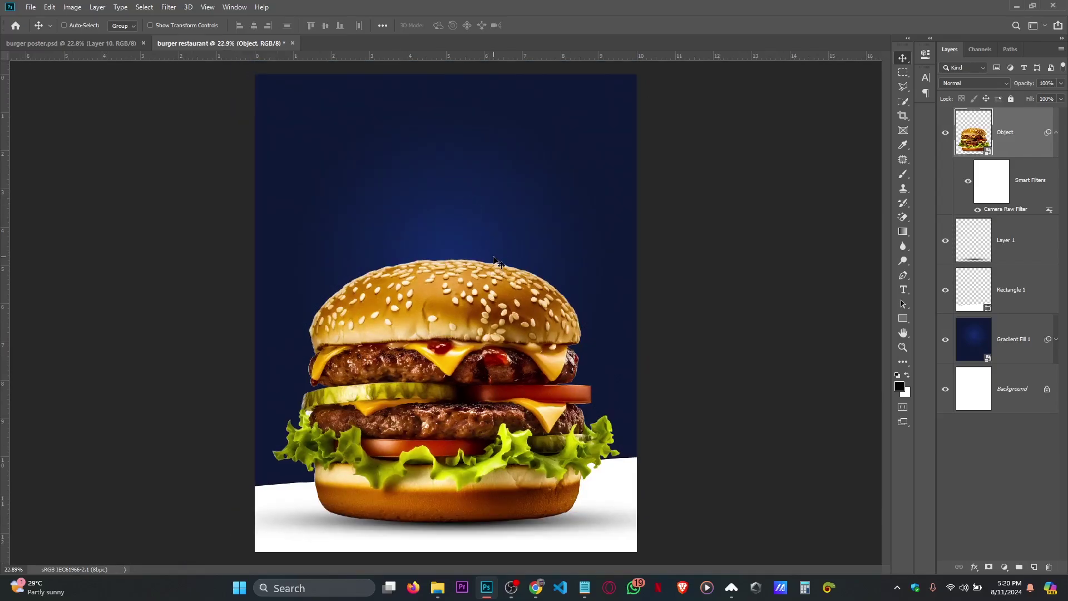
key(ctrl+s)
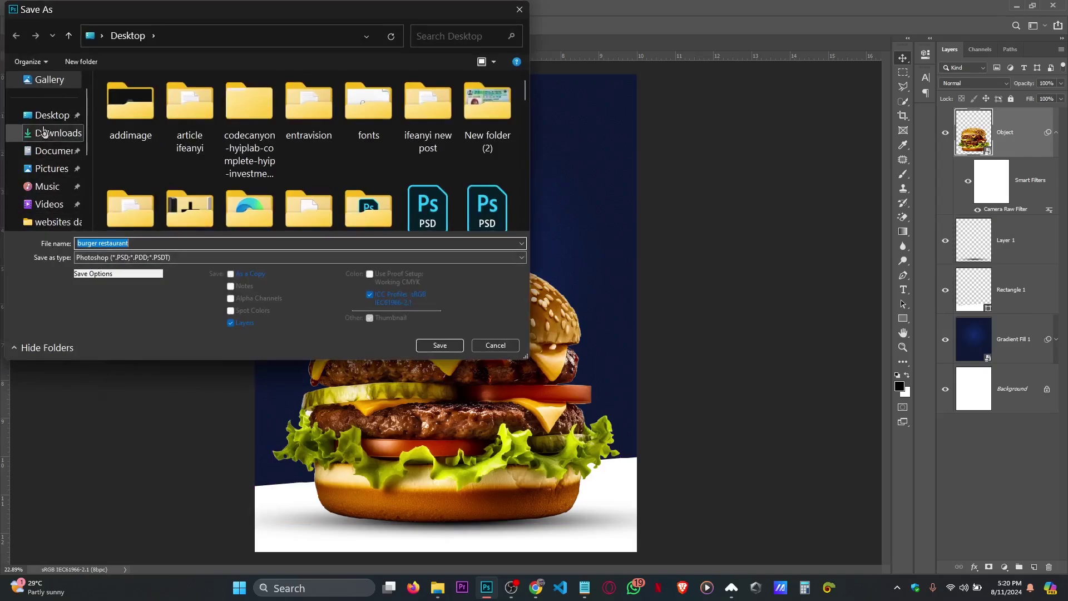
click(441, 345)
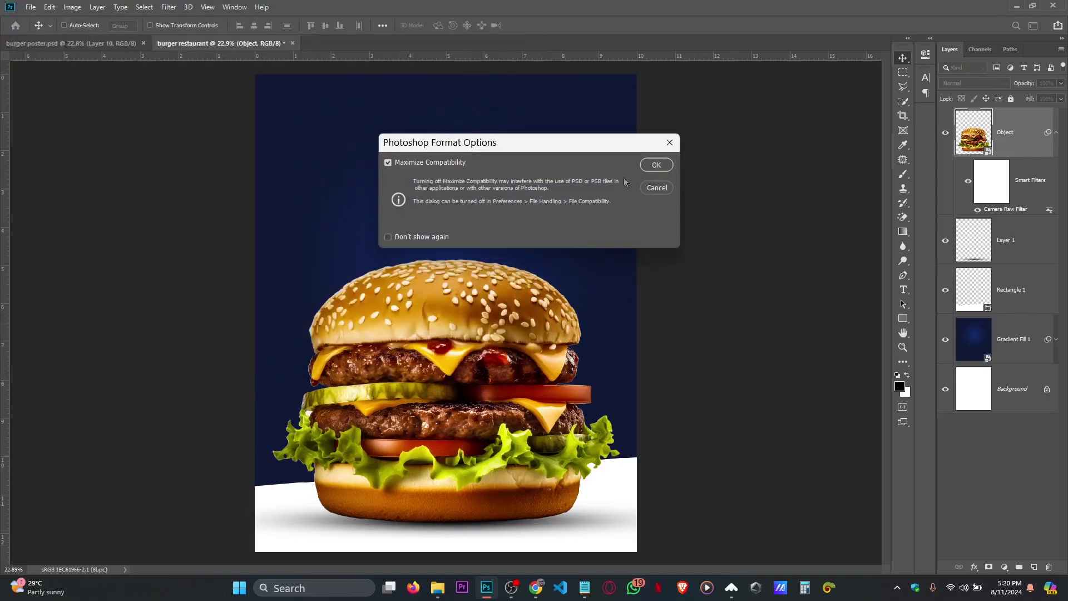
click(653, 163)
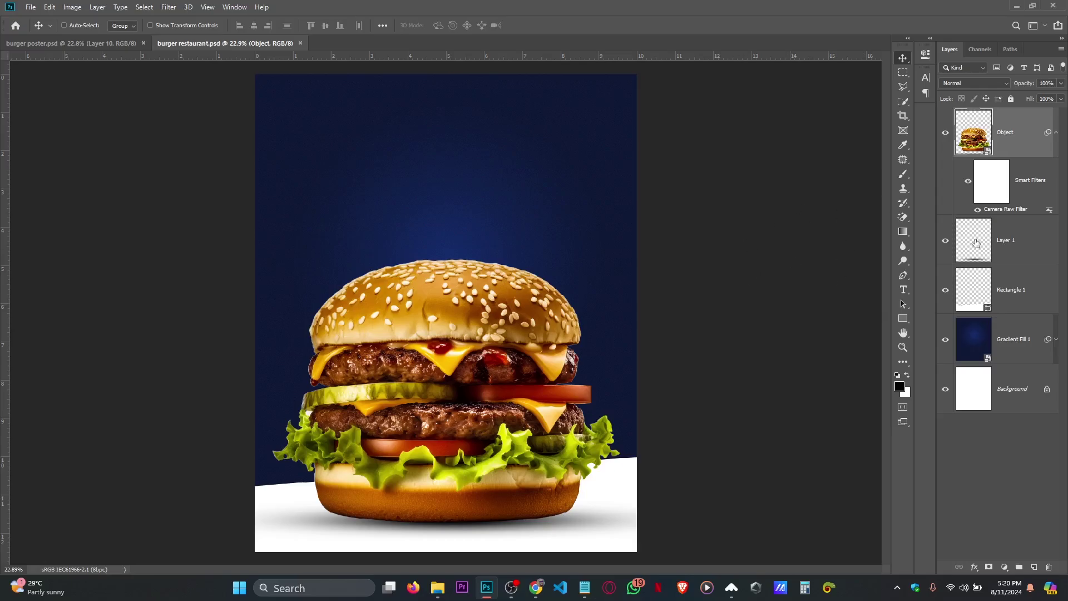
click(1056, 133)
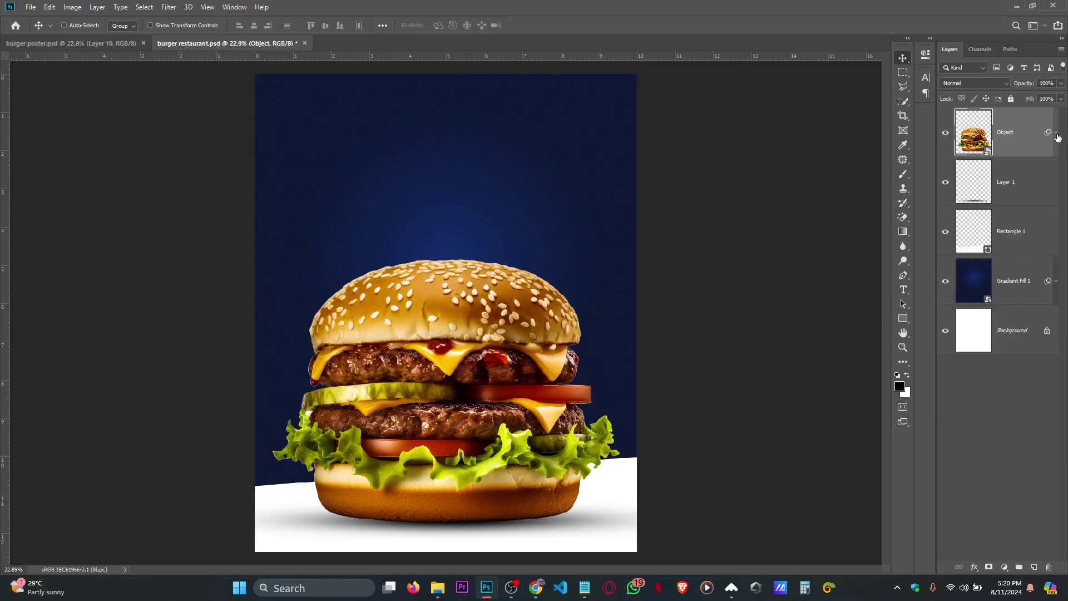
Drag the pngwing.com (17) 50% OFF sticker onto the poster, then shrink and tilt it beside the bun.
mouse_move(437, 588)
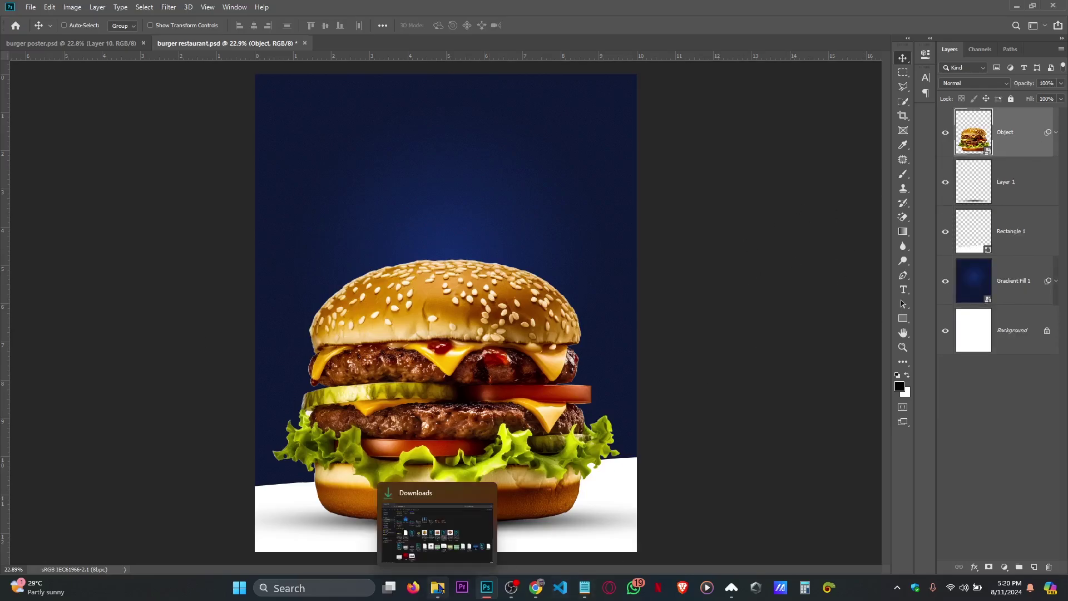
click(428, 537)
scroll(336, 272, up, 10)
click(245, 140)
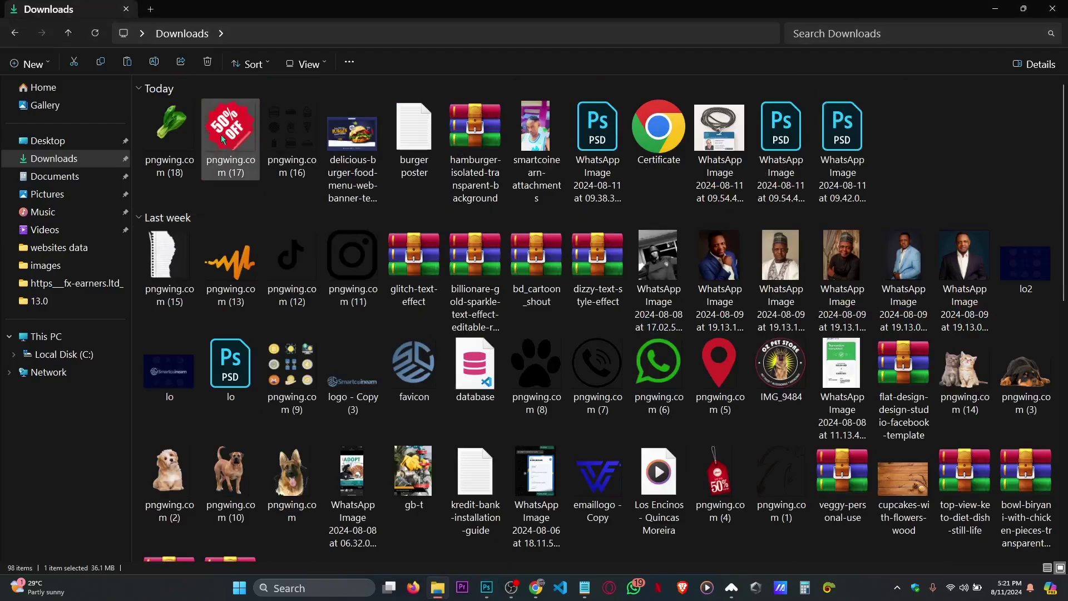
drag(234, 121, 547, 255)
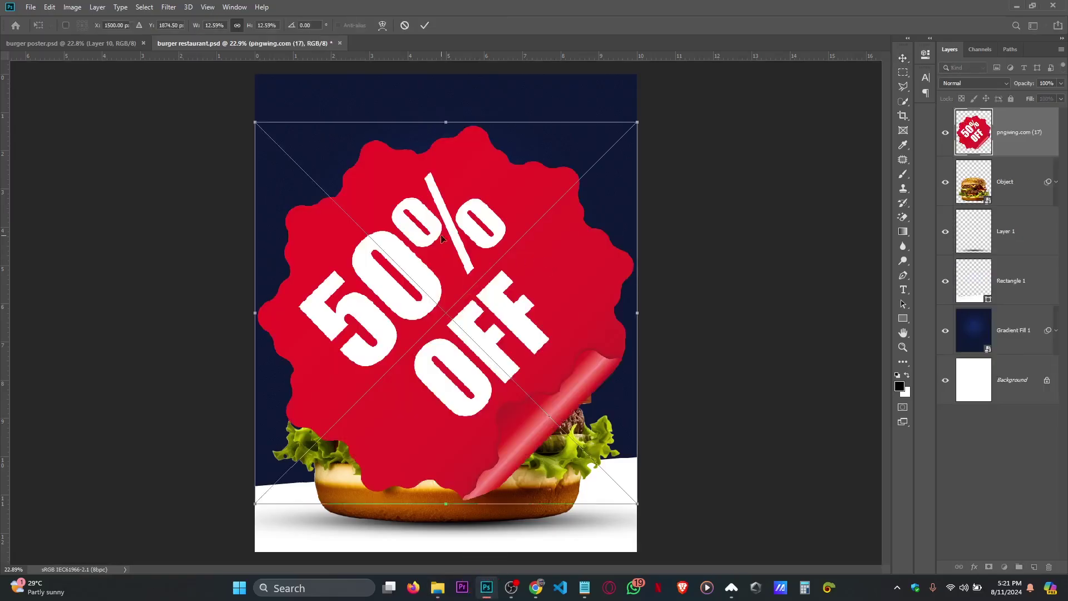
drag(254, 122, 577, 274)
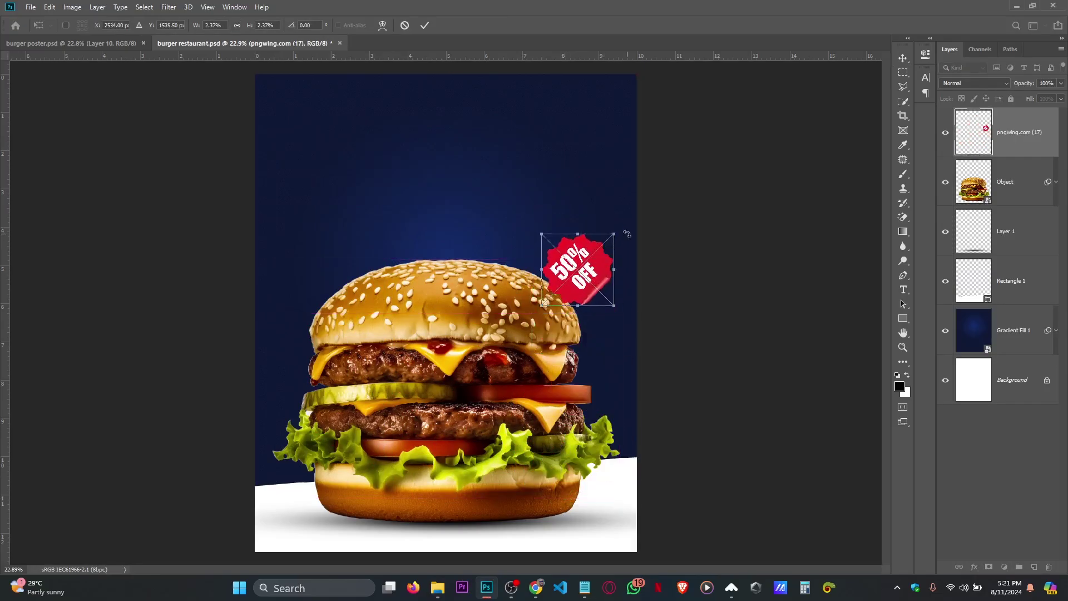
drag(617, 235, 620, 214)
key(Return)
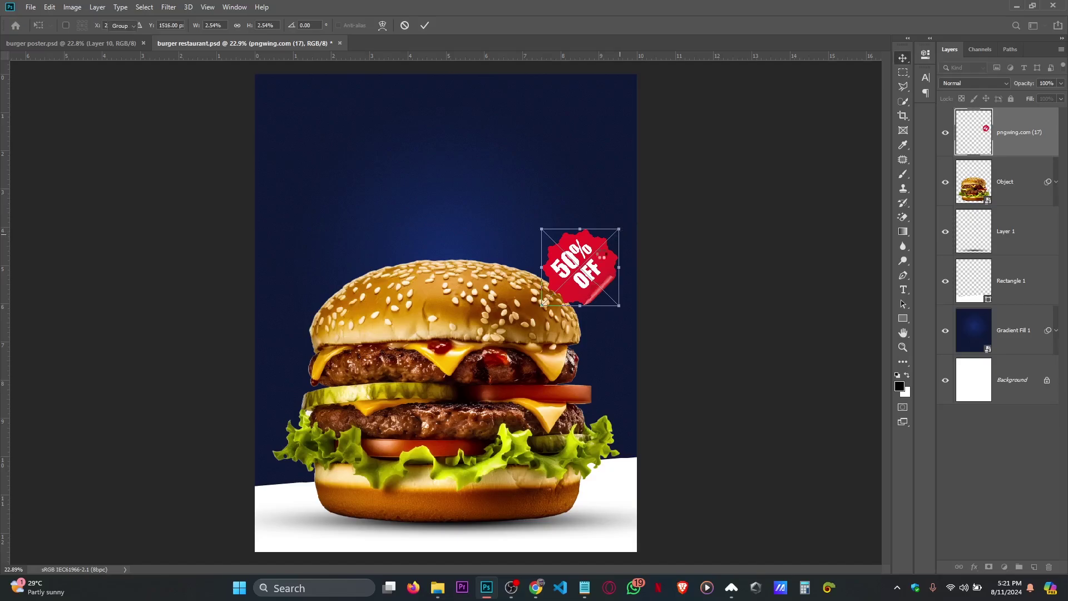
click(438, 588)
Place the pngwing.com (18) leaf image, shrink it and move it to the poster's left edge.
drag(169, 114, 357, 220)
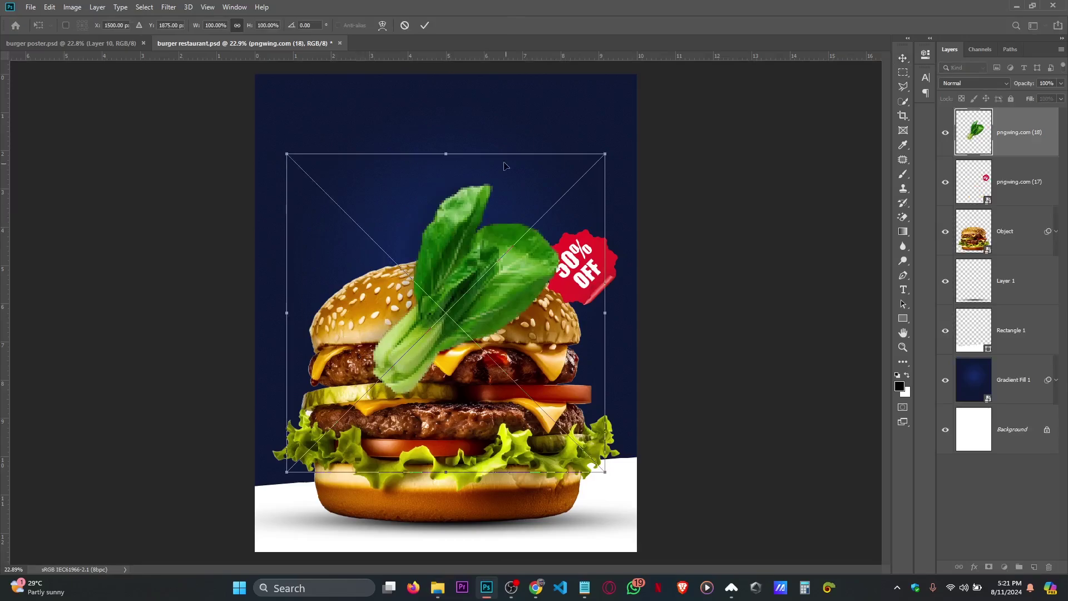
drag(449, 148, 449, 224)
drag(445, 319, 272, 245)
drag(277, 148, 272, 163)
key(Return)
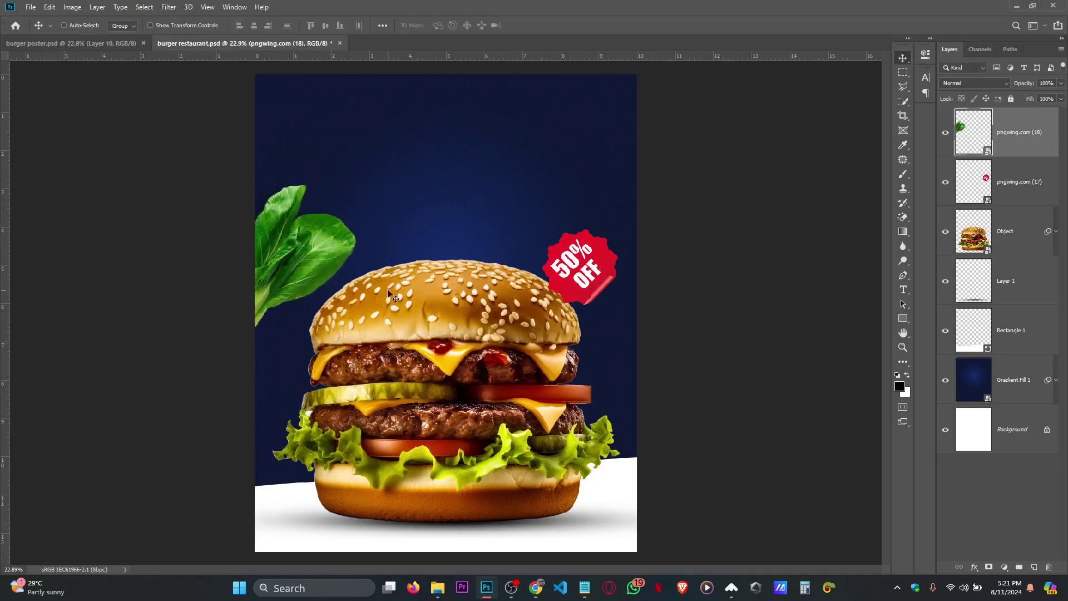
Apply a Motion Blur filter to the leaf layer.
click(169, 7)
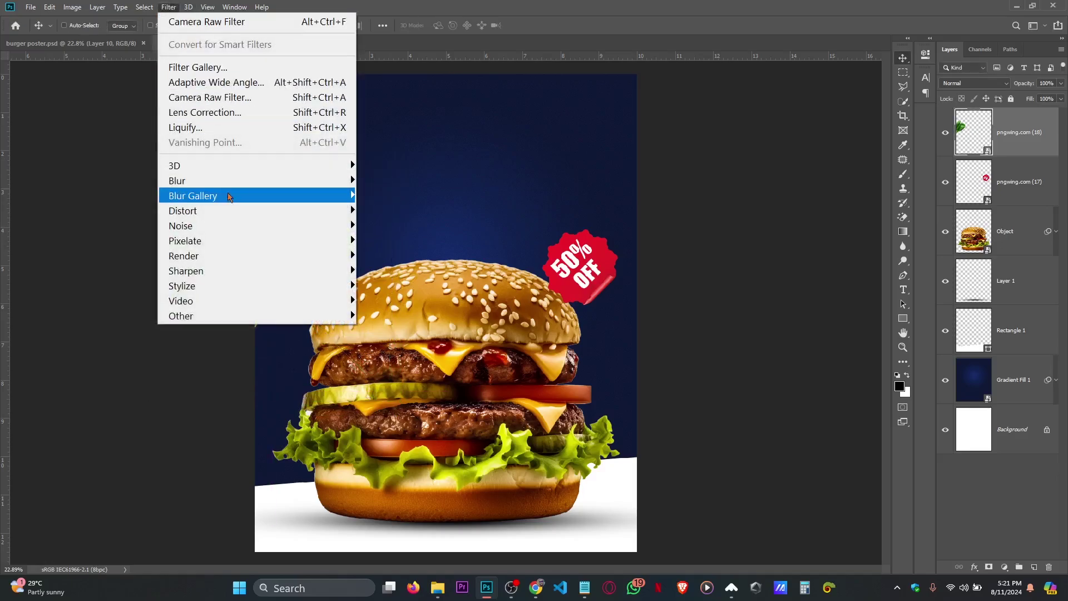
mouse_move(230, 181)
click(399, 271)
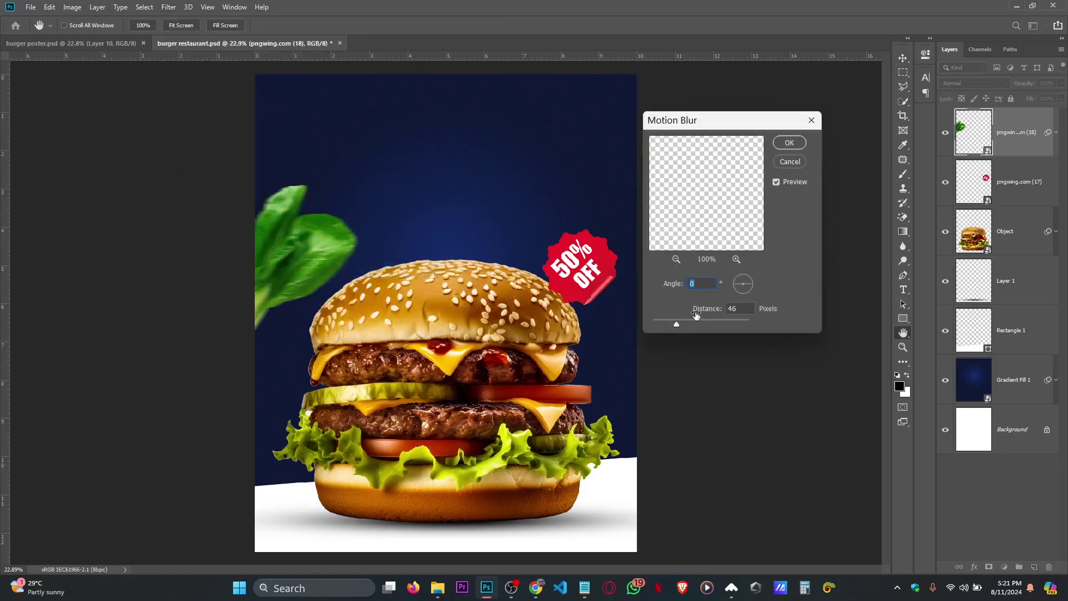
text(4)
click(789, 143)
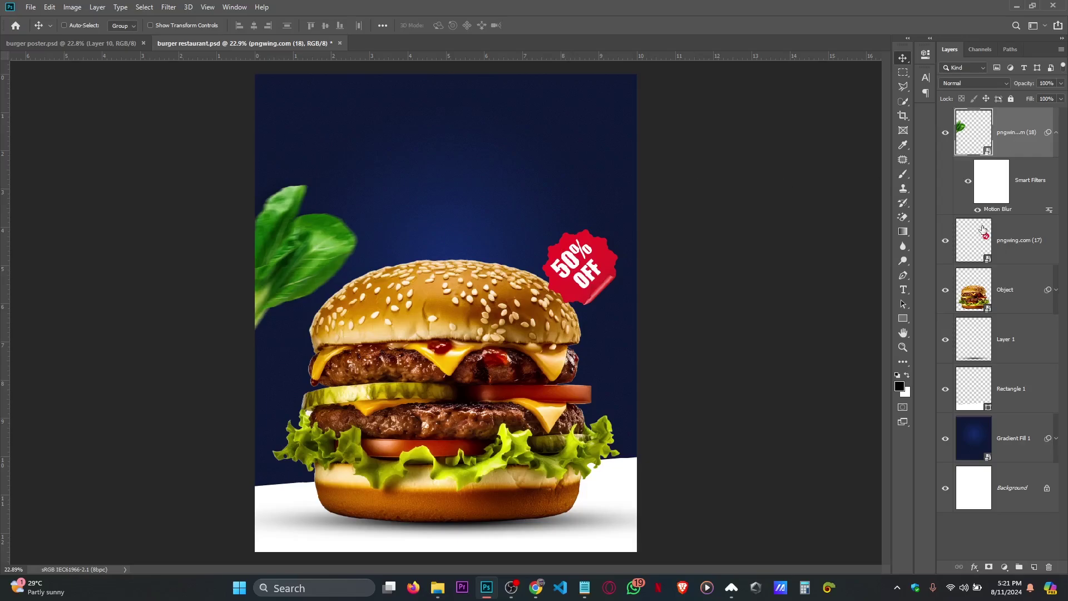
Revise the leaf's blur to angle 9, distance 49, then open the pngwing.com (16) food icon sheet.
double_click(999, 209)
drag(678, 328, 682, 325)
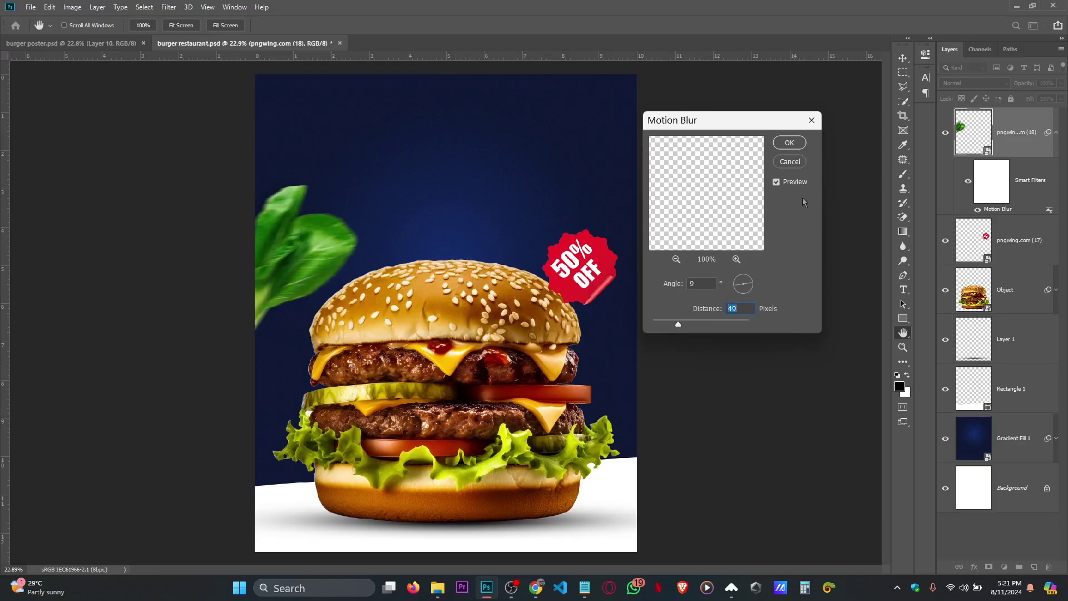
click(789, 143)
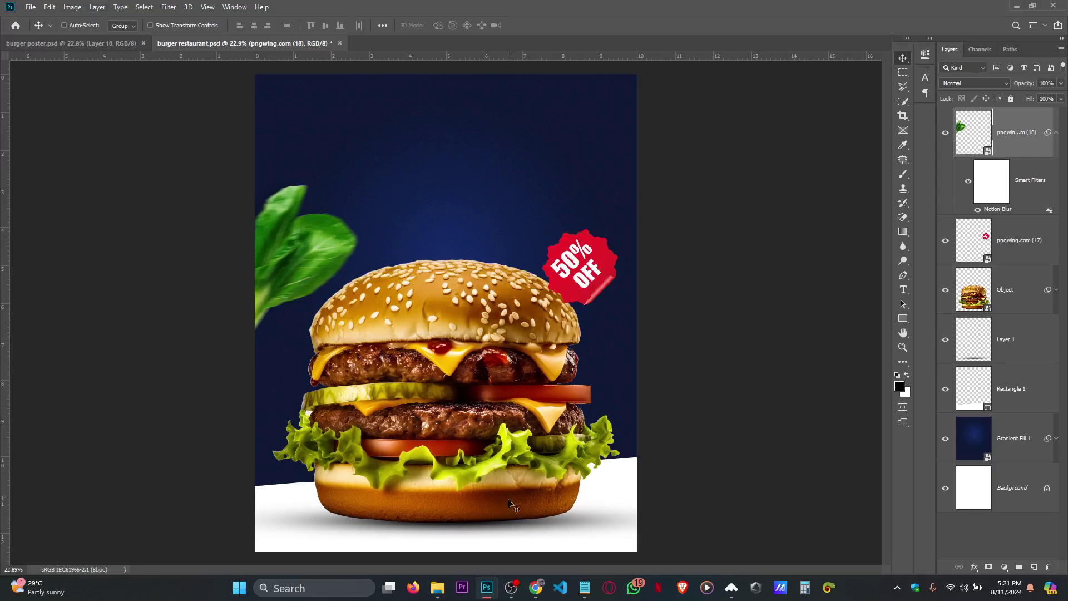
click(447, 590)
drag(291, 117, 554, 4)
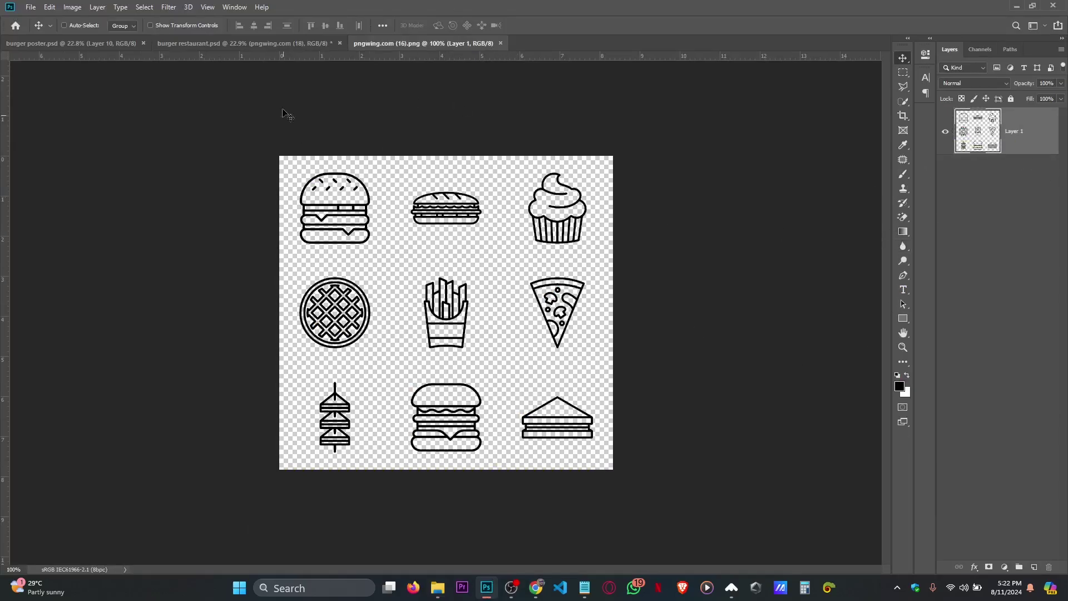
Outline the cupcake icon with the Polygonal Lasso and drag it to the burger restaurant document.
click(903, 160)
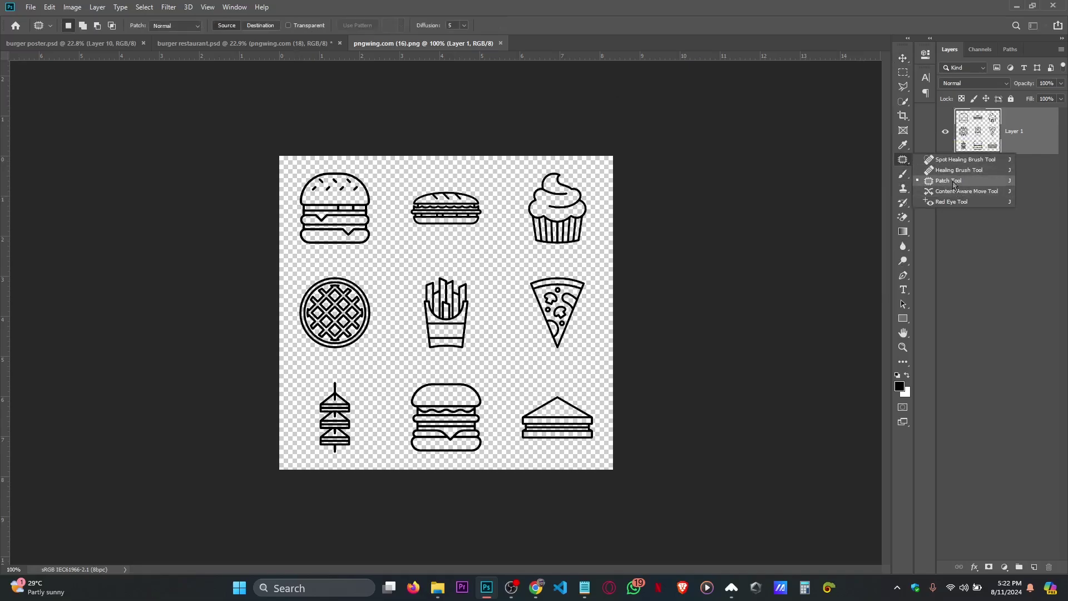
click(903, 87)
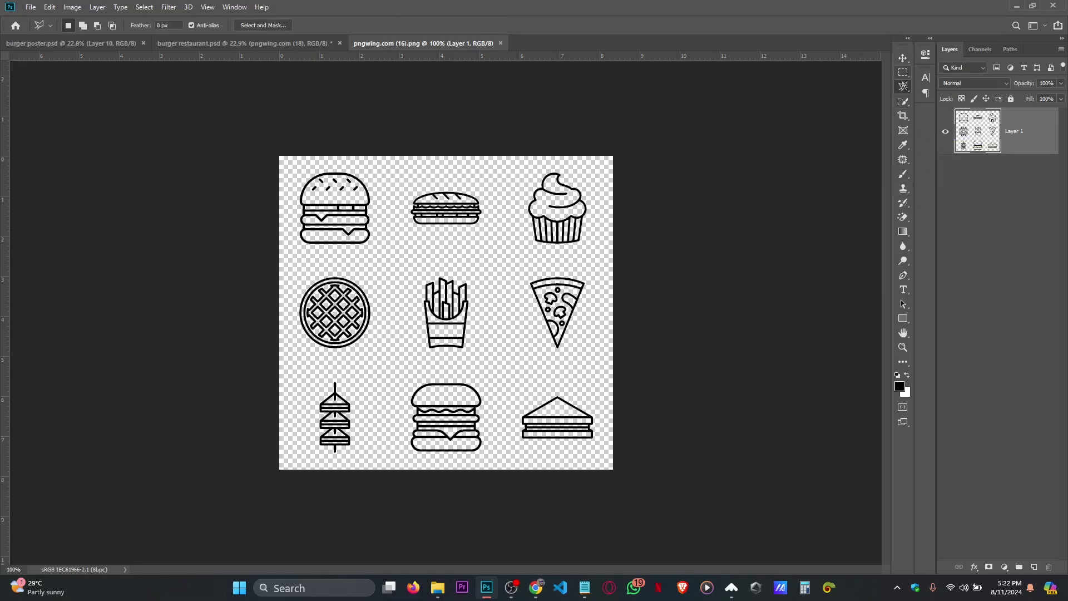
right_click(904, 87)
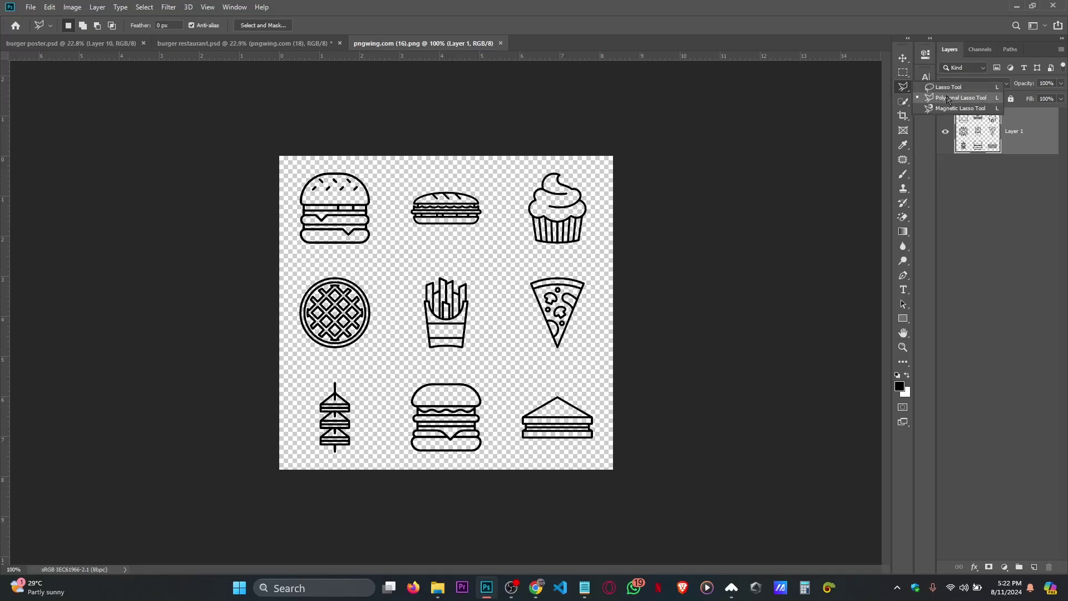
click(948, 98)
click(521, 156)
click(517, 248)
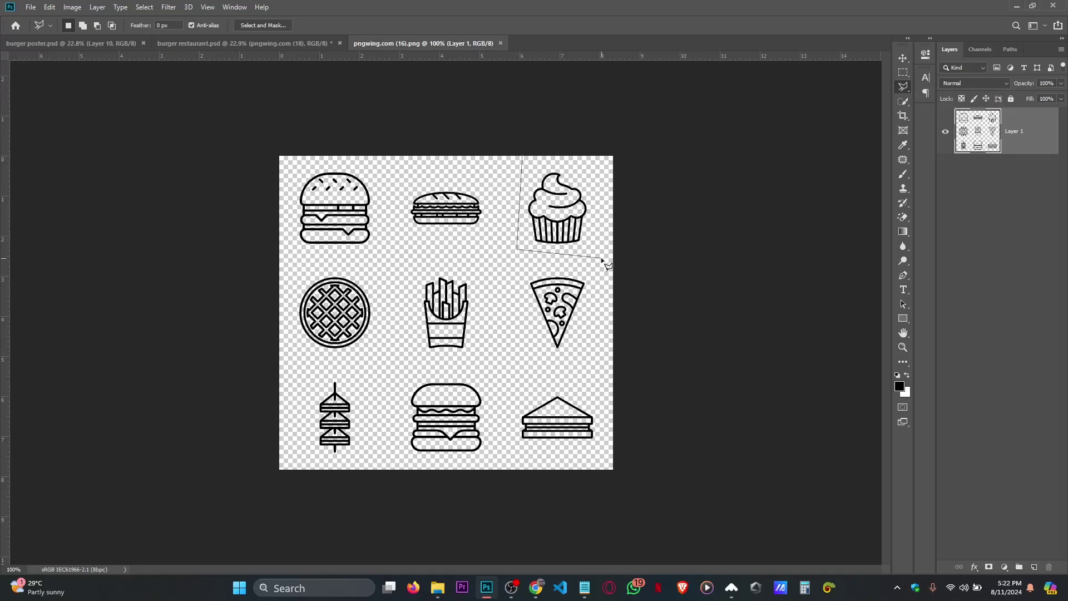
click(602, 259)
click(618, 152)
double_click(544, 154)
click(903, 58)
drag(557, 208, 218, 55)
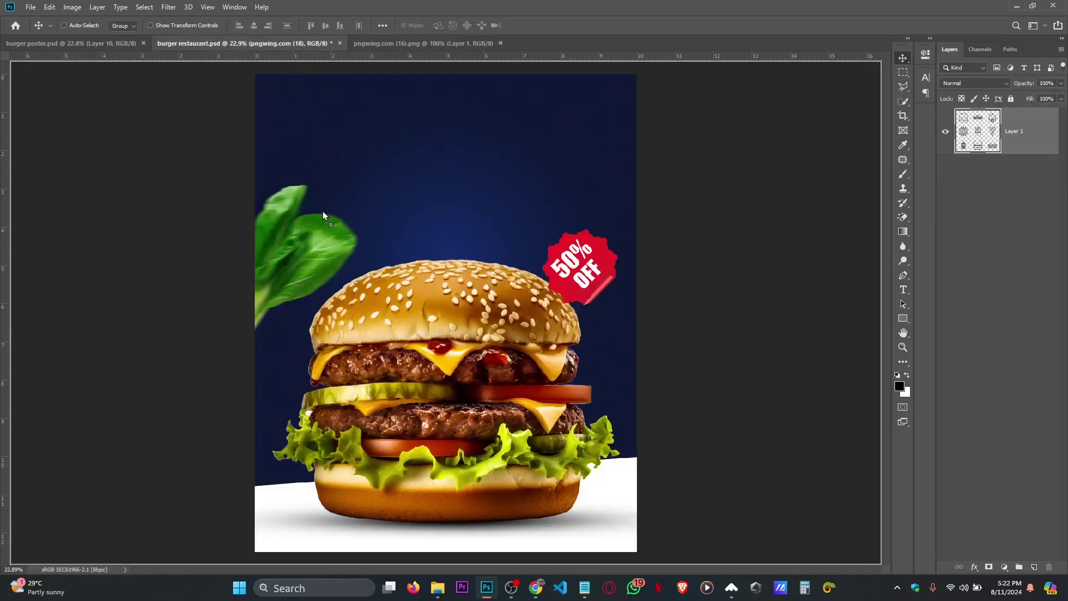
Drop the cupcake icon onto the burger poster as a new layer.
drag(329, 219, 338, 158)
key(ctrl+t)
key(Return)
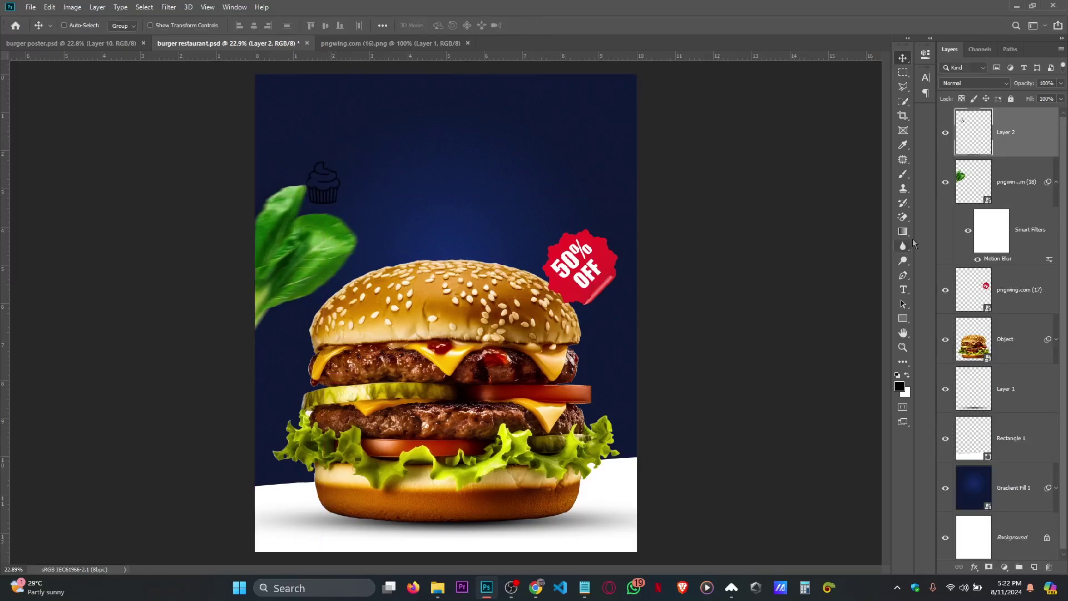
Move the leaf slightly lower and adjust its height with a transform.
click(1023, 183)
mouse_move(375, 234)
mouse_down()
mouse_move(373, 256)
mouse_move(346, 250)
mouse_move(365, 249)
mouse_up()
key(ctrl+t)
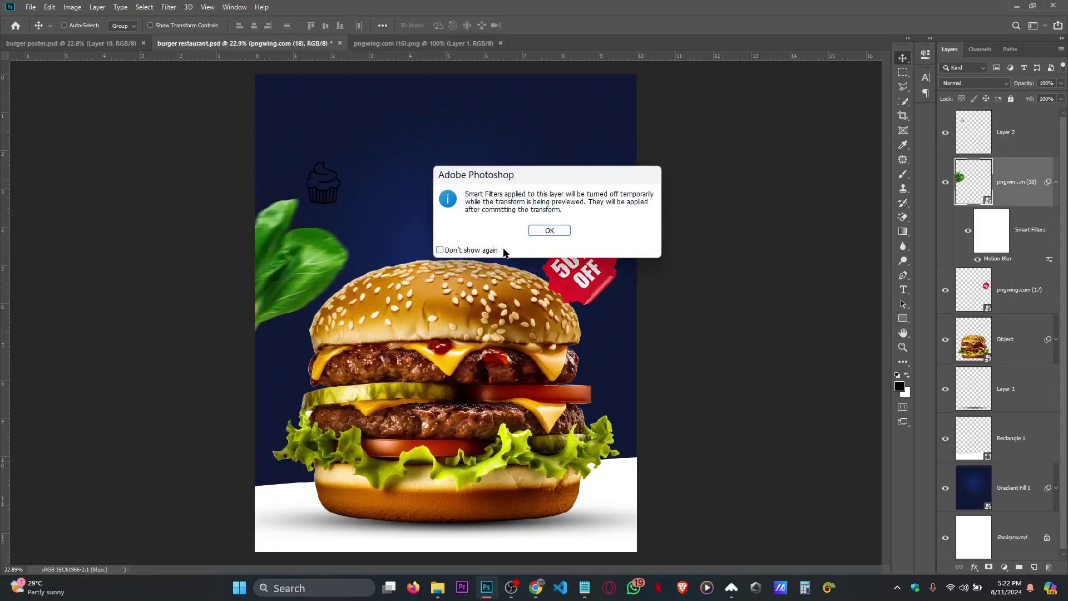
click(537, 231)
drag(265, 176, 264, 195)
key(Return)
mouse_move(321, 267)
mouse_down()
mouse_move(330, 252)
mouse_move(321, 257)
mouse_up()
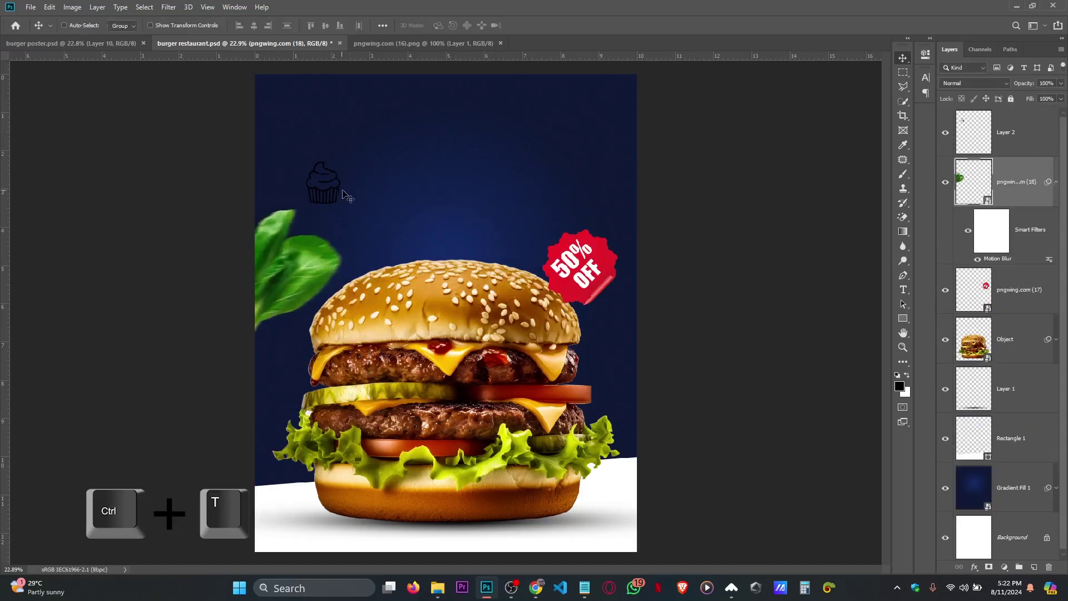
Nudge the cupcake left and down and enlarge it to about 119% above the leaf.
click(1036, 148)
drag(445, 155, 431, 186)
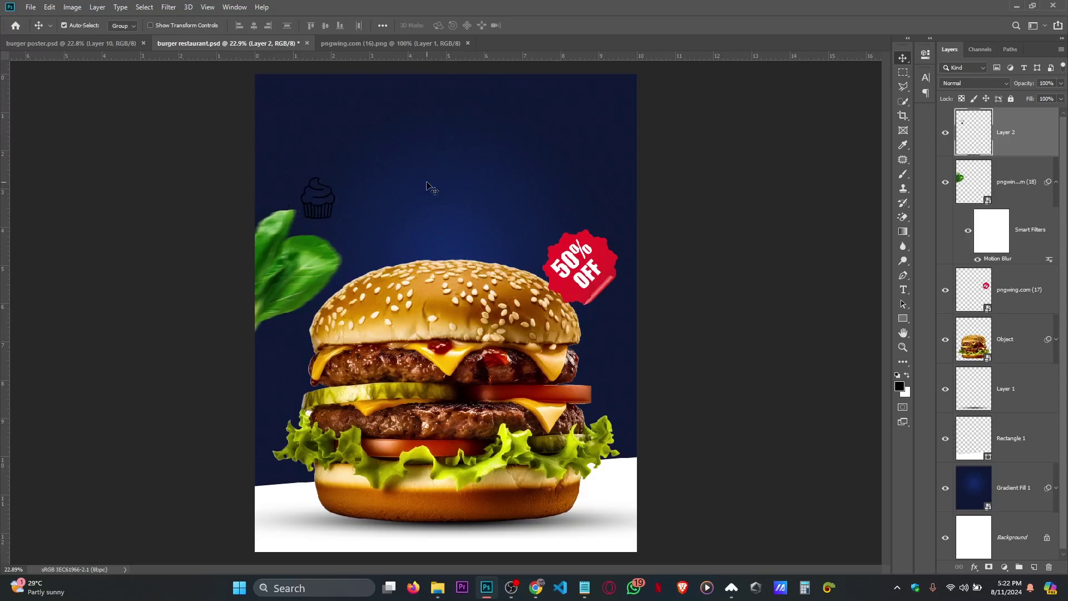
key(ctrl+t)
drag(337, 178, 350, 165)
key(Return)
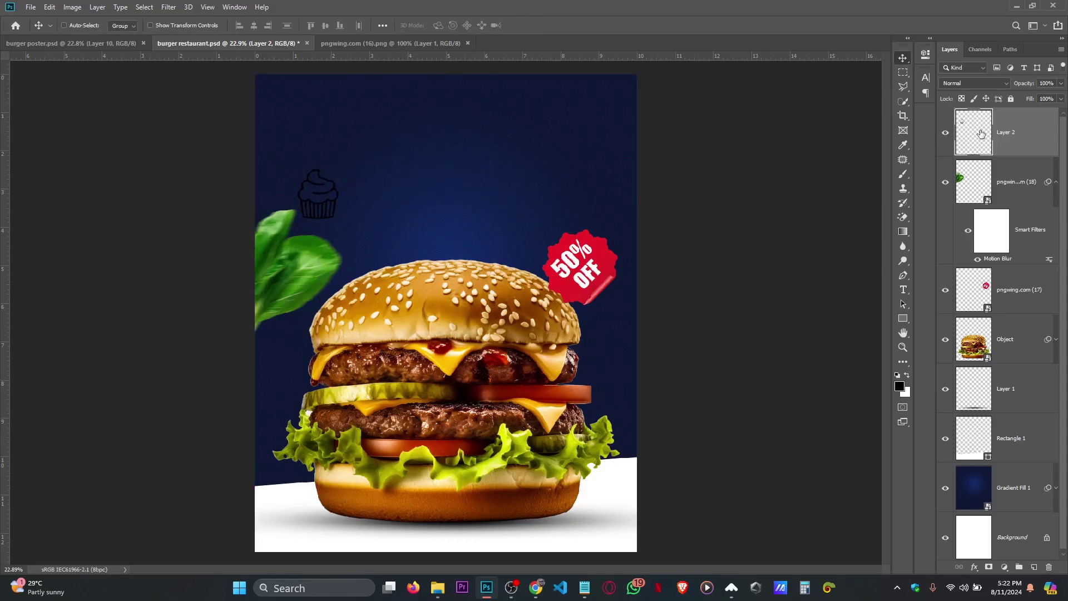
key(ctrl)
key(ctrl+i)
key(ctrl+z)
Invert the cupcake layer's colours to white using Image > Adjustments > Invert.
click(72, 7)
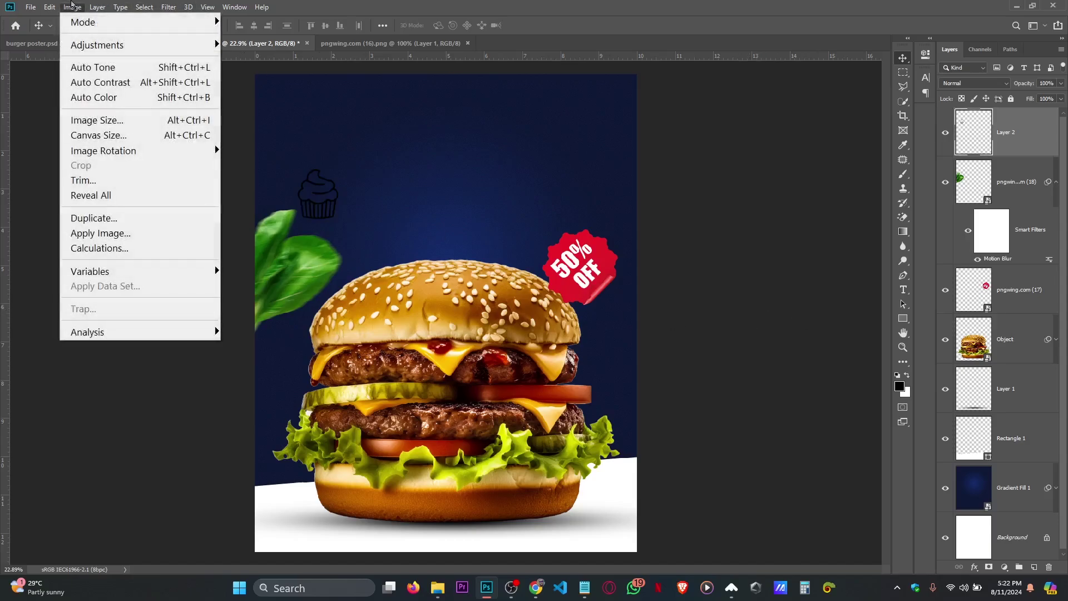
mouse_move(139, 50)
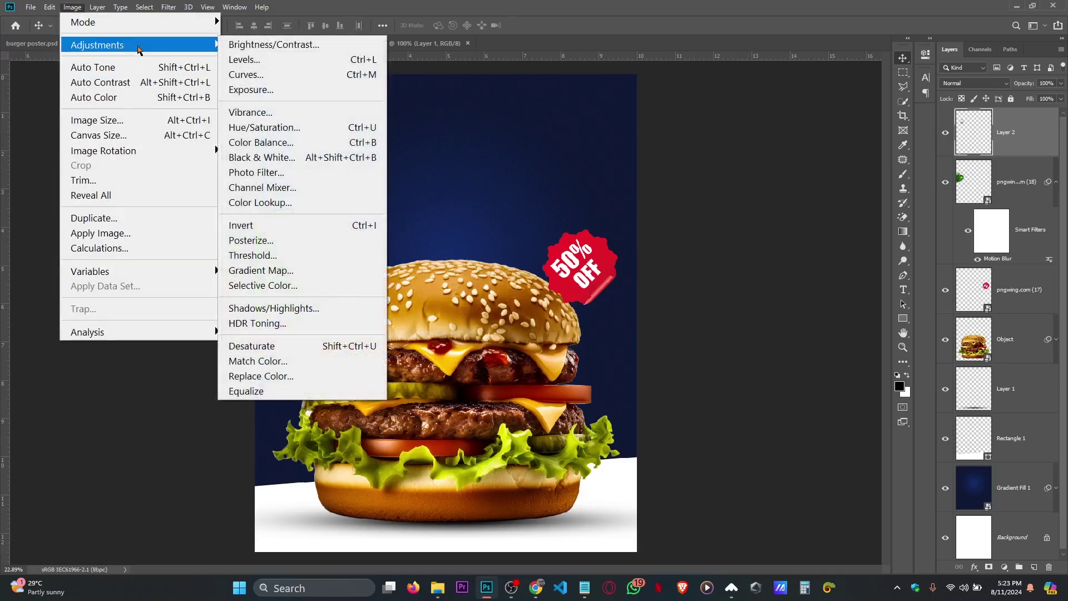
click(290, 223)
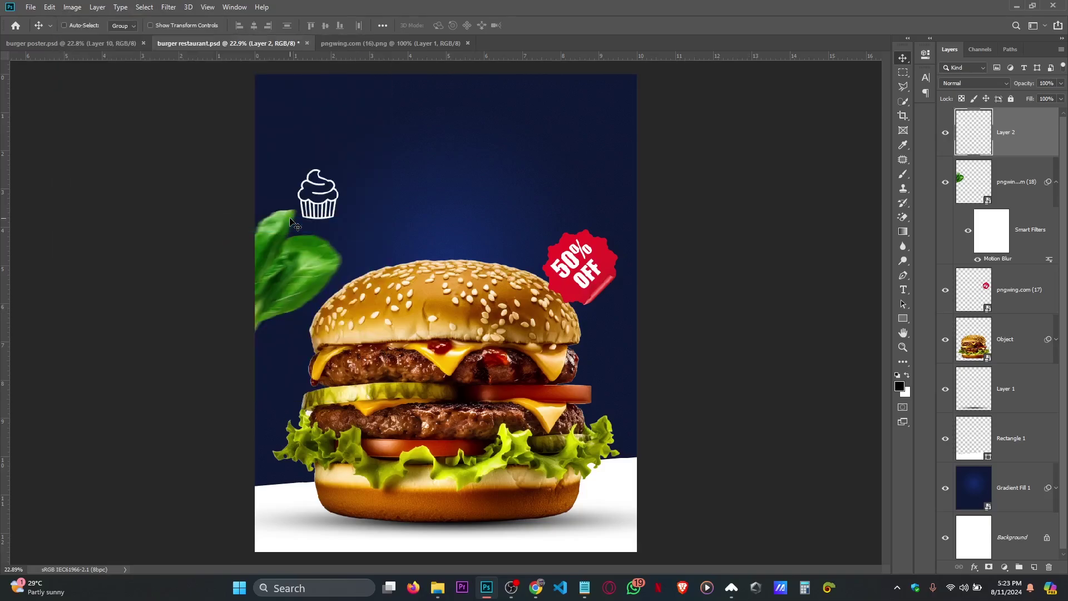
click(81, 5)
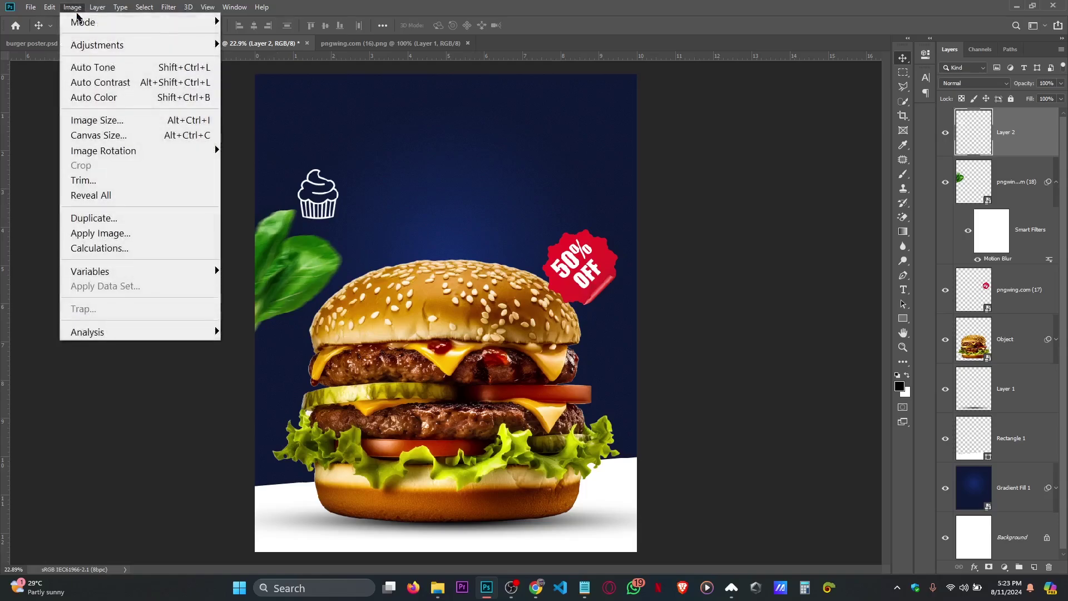
mouse_move(101, 47)
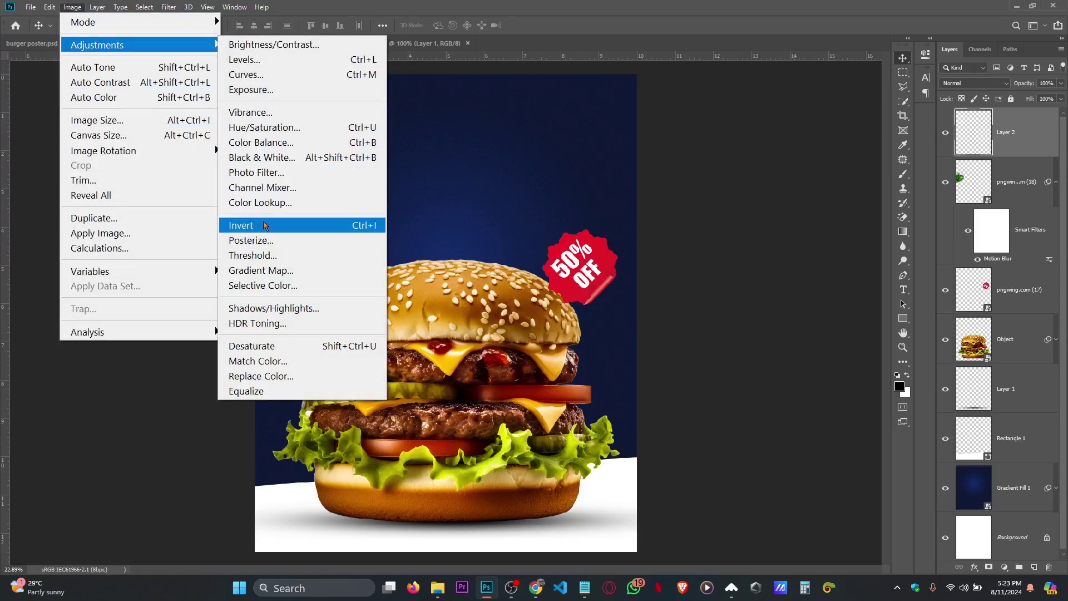
click(264, 224)
click(69, 6)
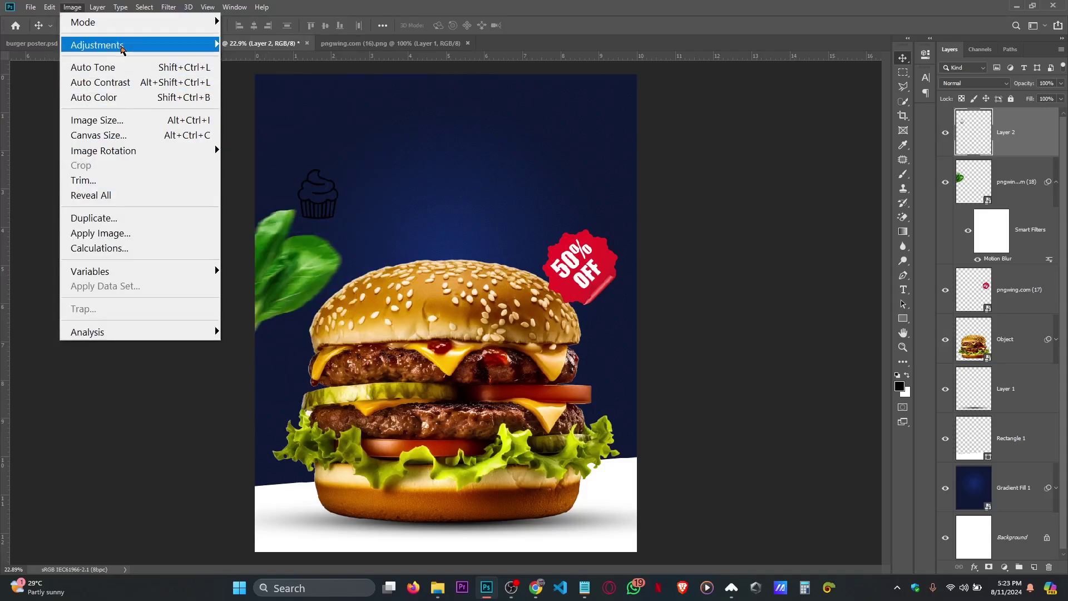
mouse_move(120, 47)
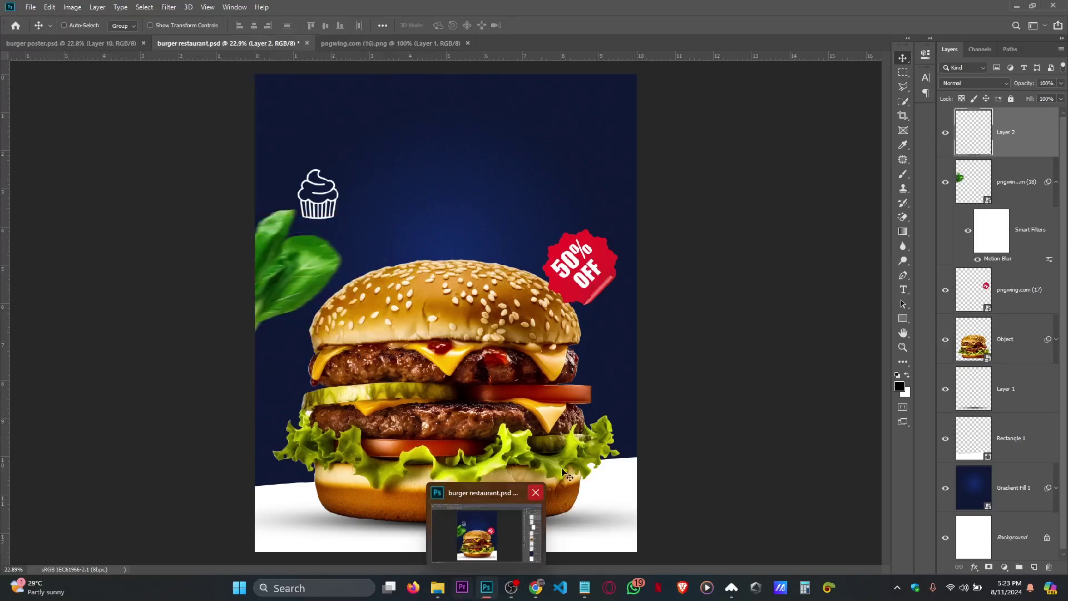
Lasso the sub sandwich on the food icon sheet and drag it onto the burger restaurant poster.
click(389, 43)
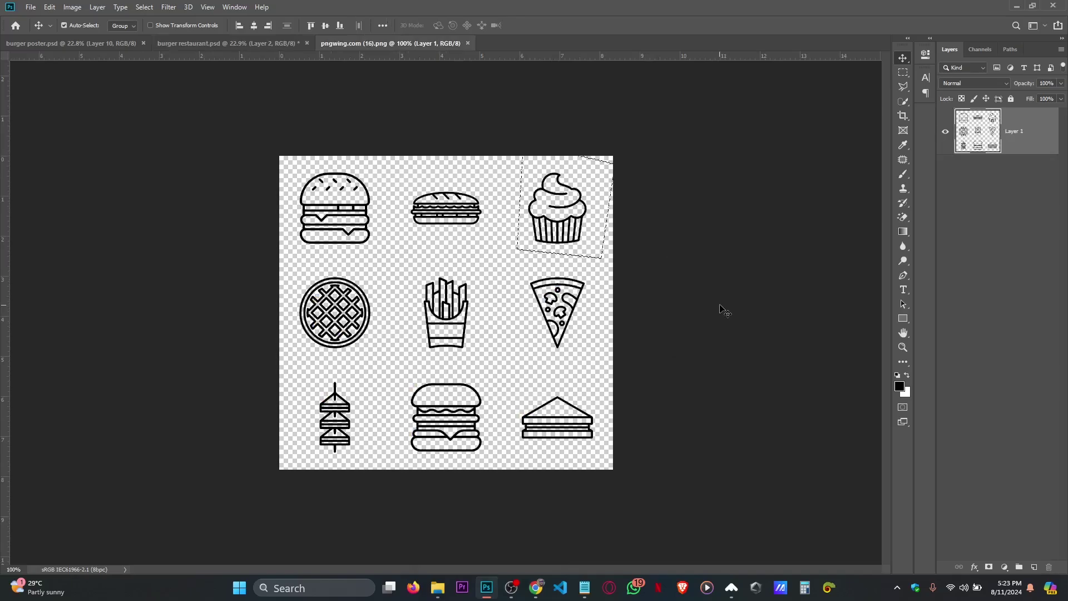
key(ctrl+d)
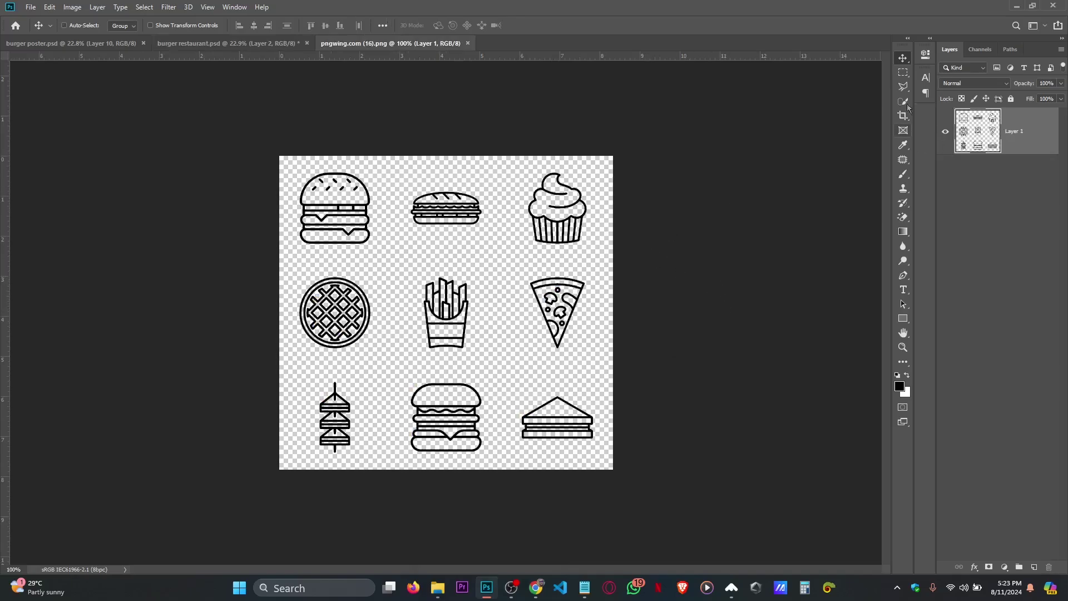
click(902, 86)
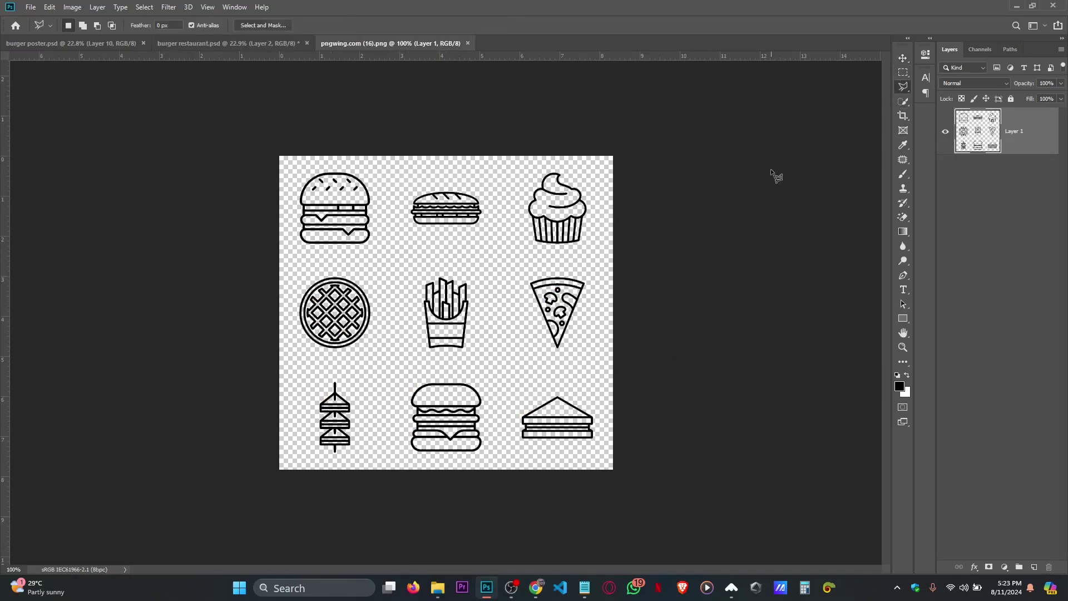
click(489, 166)
click(489, 230)
double_click(409, 162)
click(903, 57)
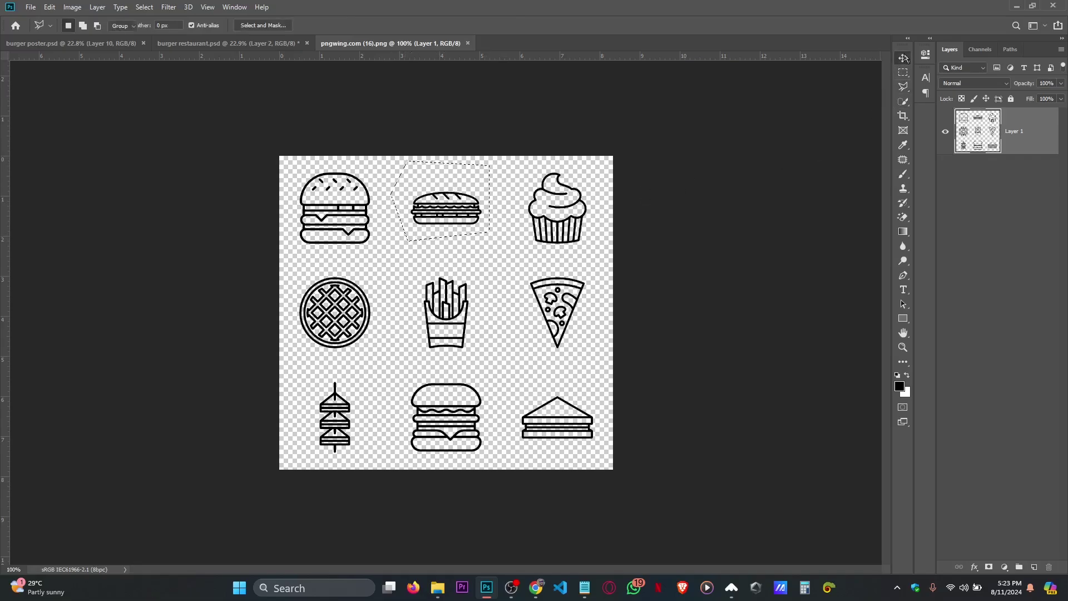
mouse_move(445, 208)
mouse_down()
mouse_move(265, 48)
mouse_move(306, 88)
mouse_move(439, 171)
mouse_move(419, 261)
mouse_move(371, 216)
mouse_move(403, 239)
mouse_up()
Scale the sandwich icon up to about 290% and invert it to white.
key(ctrl+t)
key(Return)
key(ctrl+i)
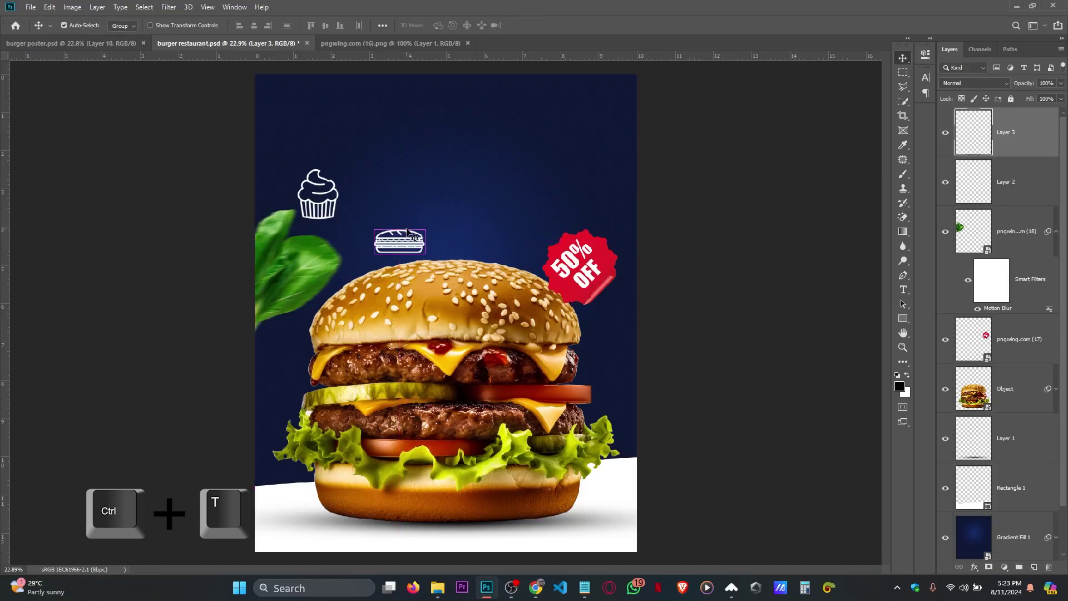
click(73, 7)
mouse_move(100, 45)
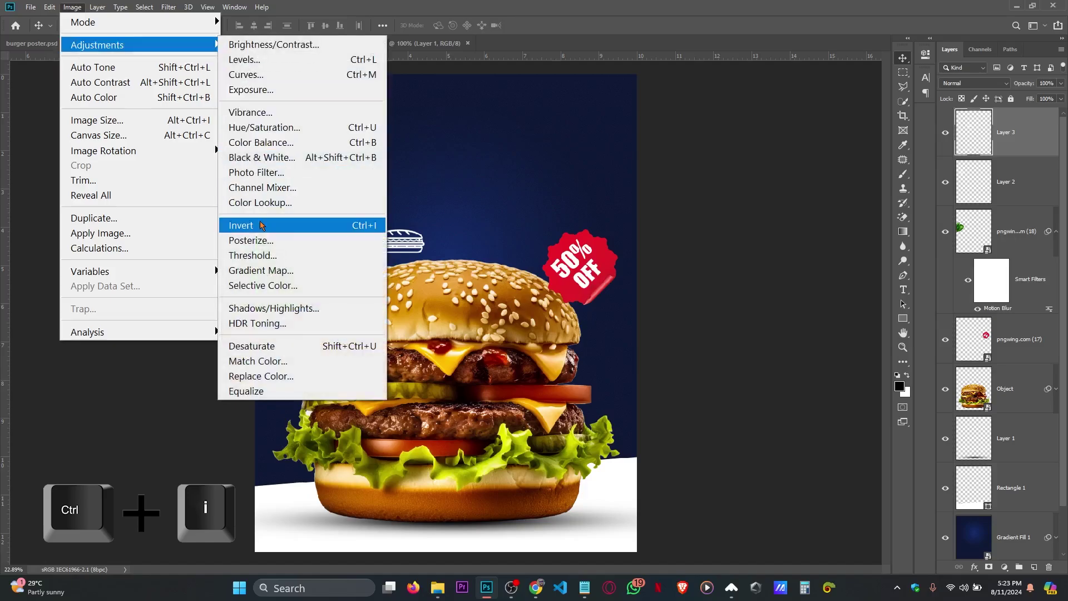
key(Escape)
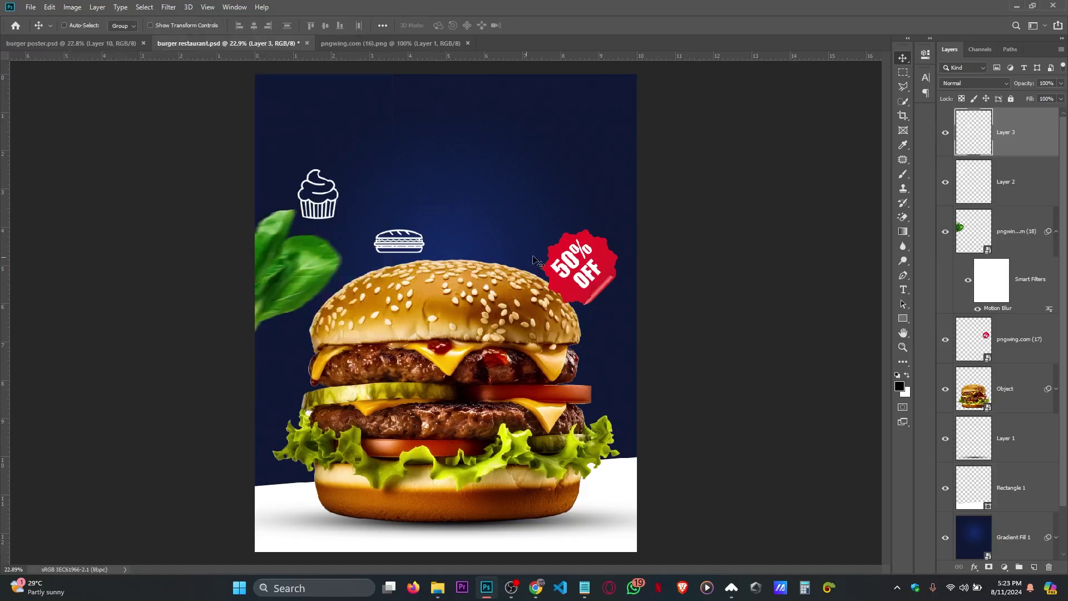
Outline the top-left burger icon on the food icon sheet with the Polygonal Lasso.
click(389, 43)
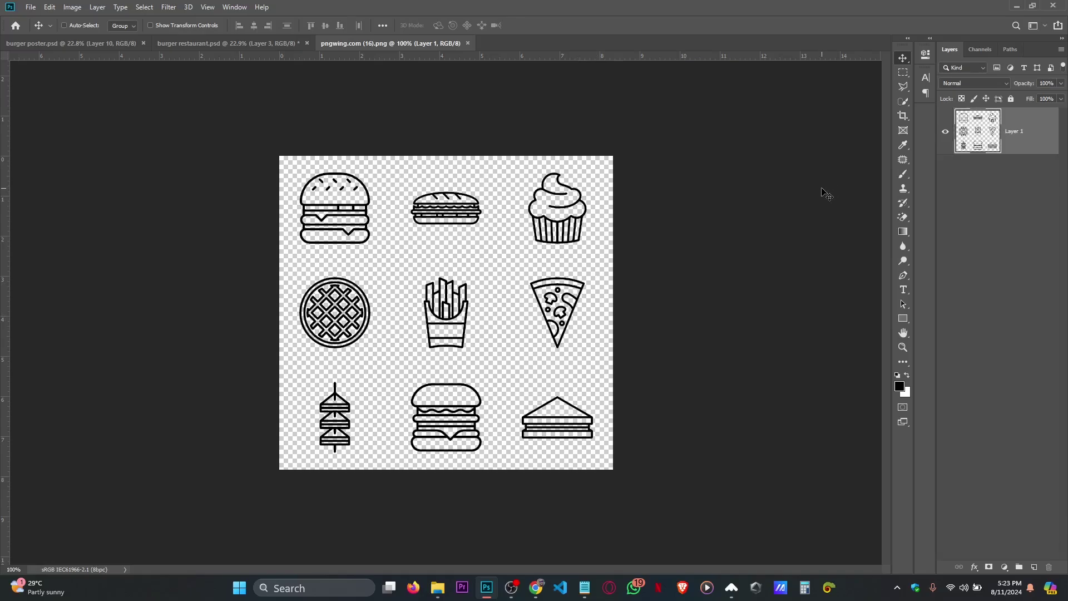
key(ctrl+d)
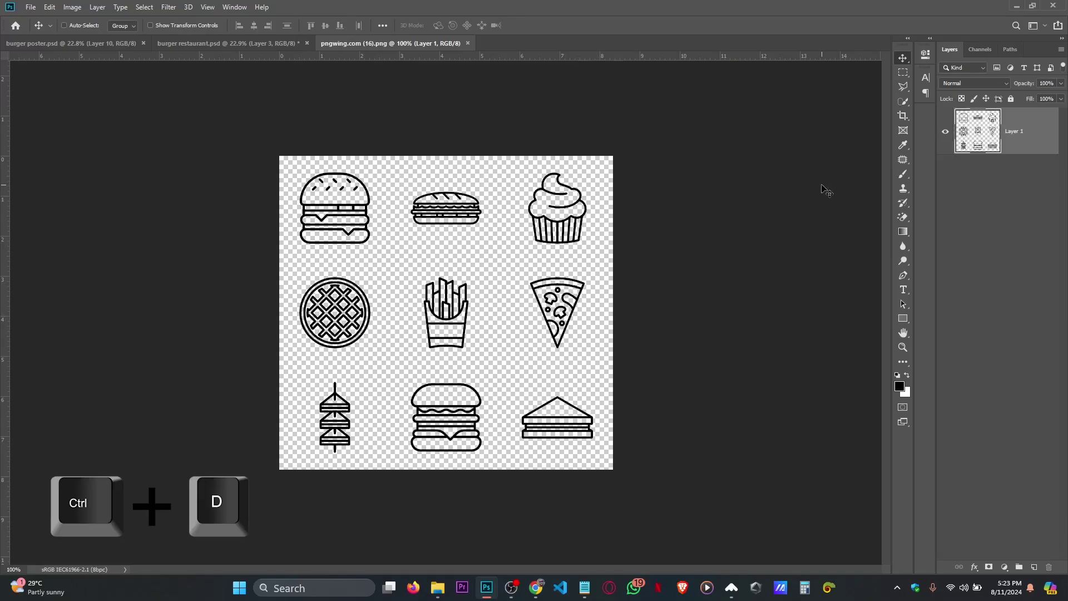
click(904, 88)
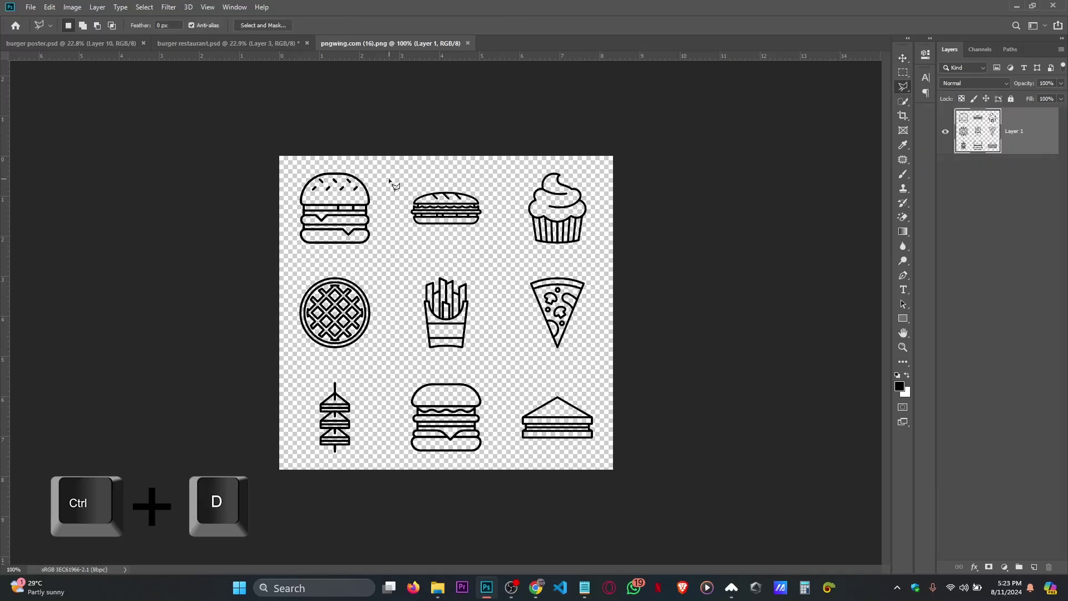
click(384, 158)
click(382, 245)
click(371, 265)
click(291, 260)
click(251, 194)
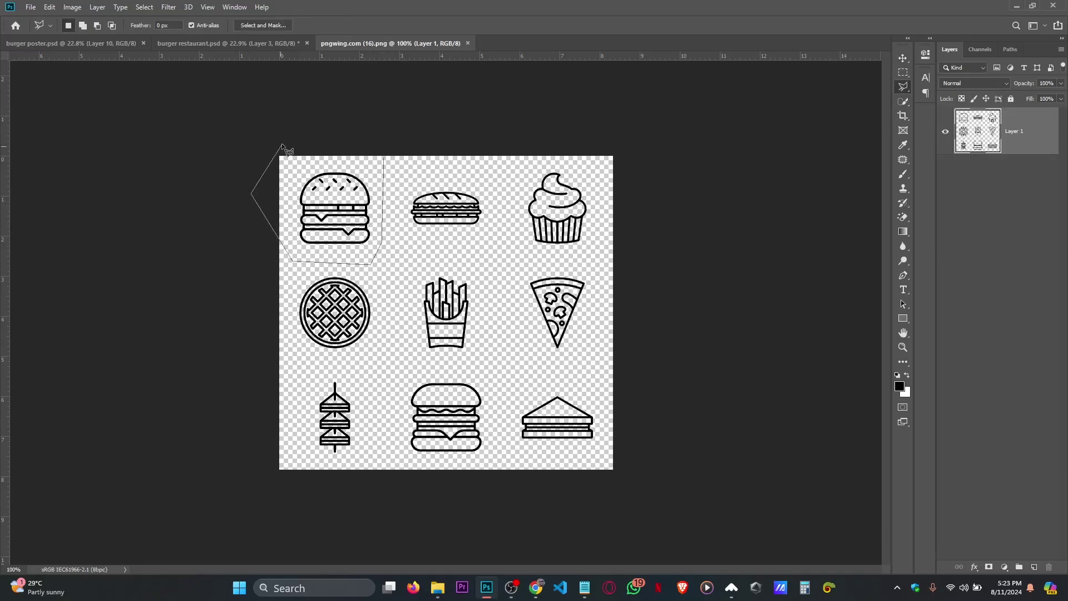
click(282, 144)
double_click(296, 145)
Drag the burger icon to the poster's upper right, scale it about 325%, and select Layers 2–4.
key(v)
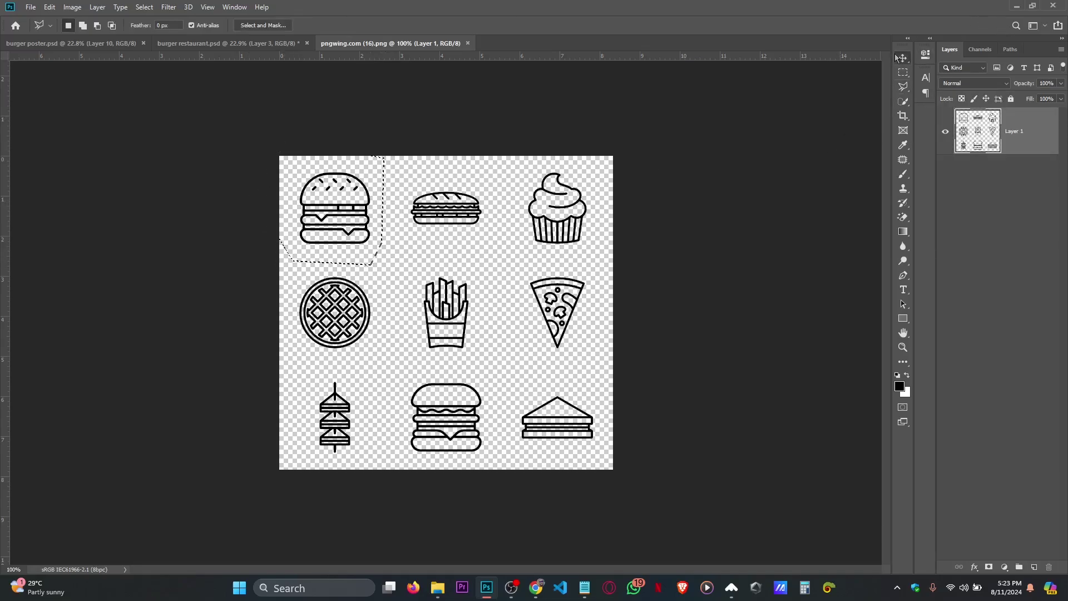
mouse_move(343, 186)
mouse_down()
mouse_move(350, 177)
mouse_move(231, 73)
mouse_move(234, 49)
mouse_move(558, 189)
mouse_move(558, 139)
mouse_up()
key(ctrl+t)
key(Return)
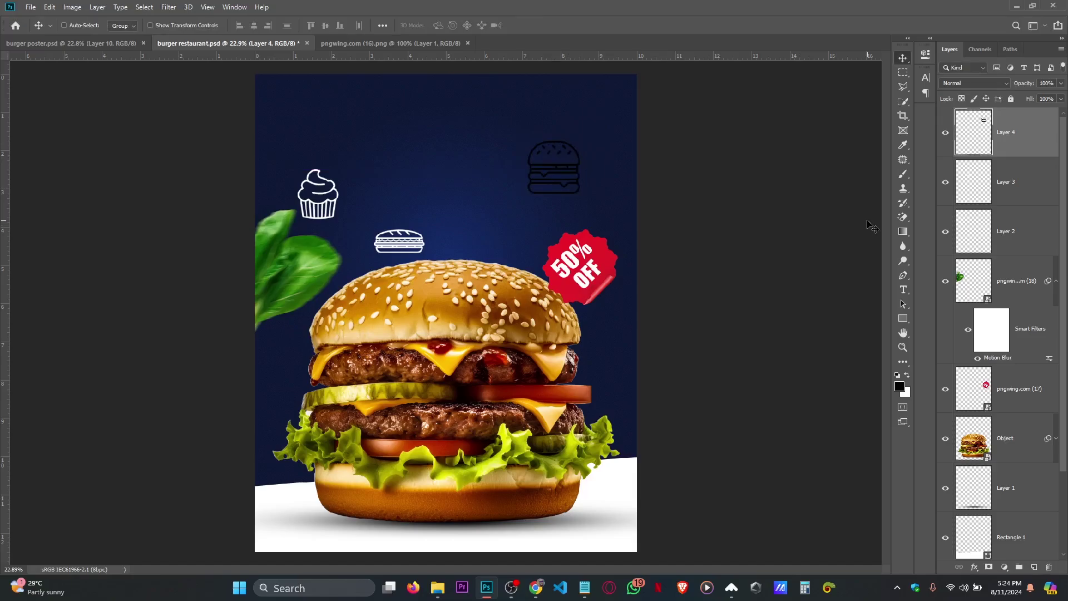
shift+click(1021, 232)
Delete the three trial icon layers and inspect burger poster.psd's groups to find the icon pattern.
key(Delete)
click(71, 43)
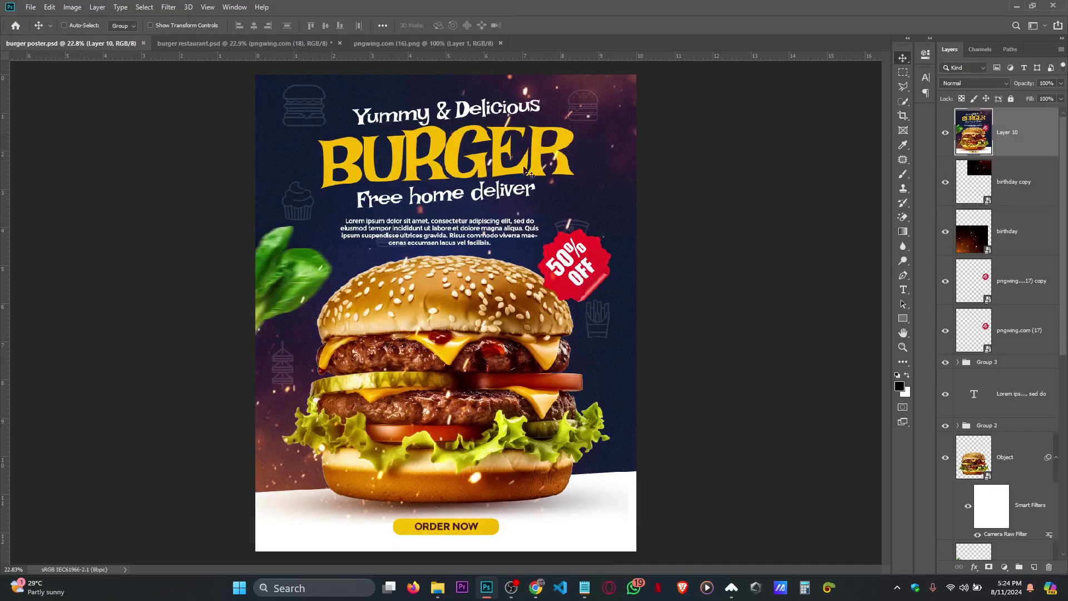
click(945, 133)
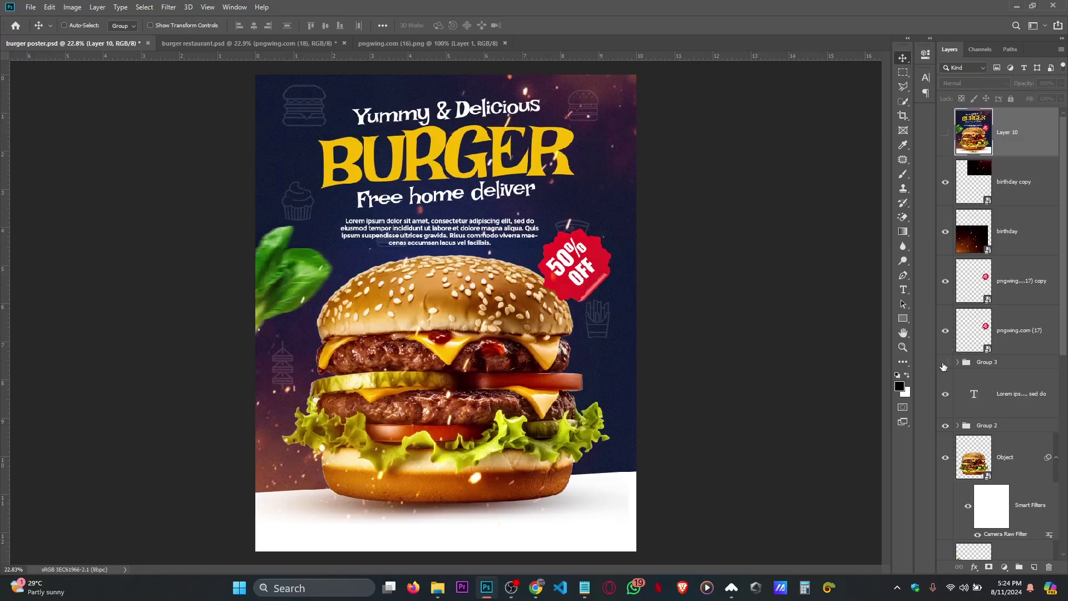
click(945, 426)
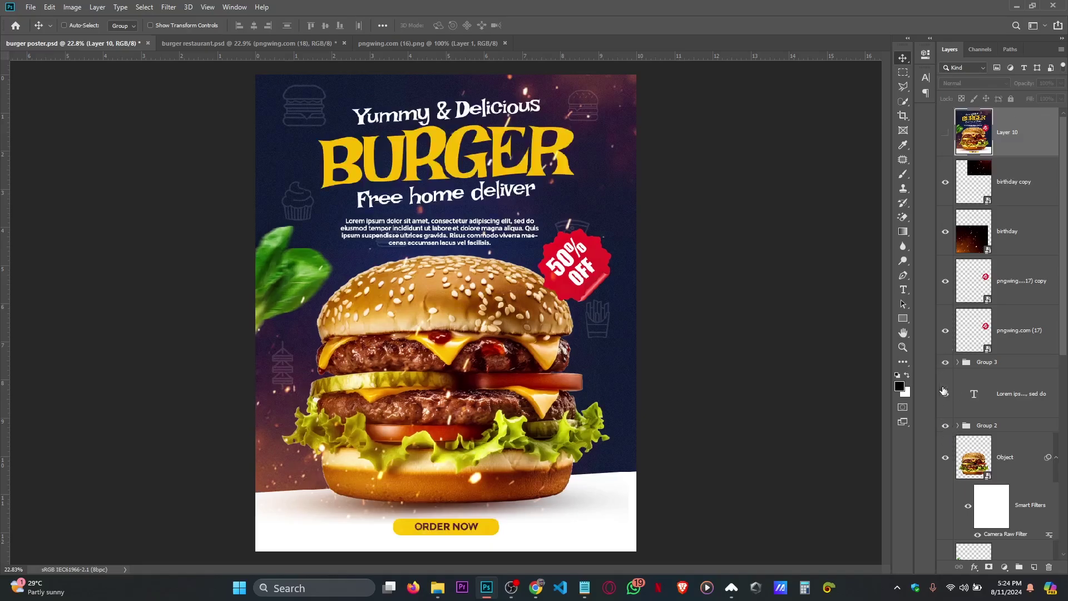
scroll(1005, 362, down, 3)
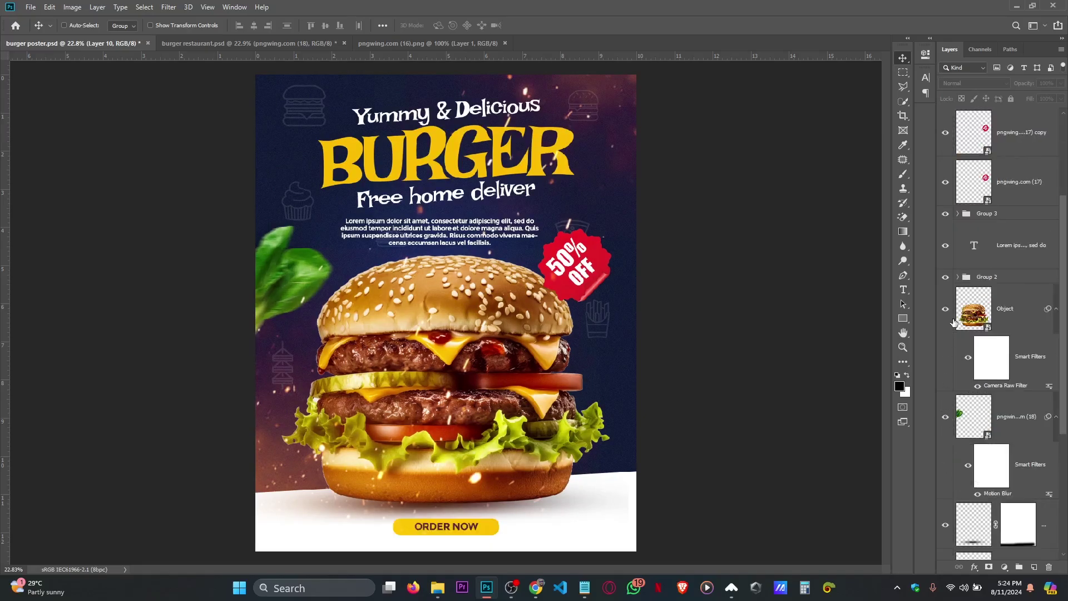
click(946, 277)
click(945, 277)
scroll(949, 334, down, 5)
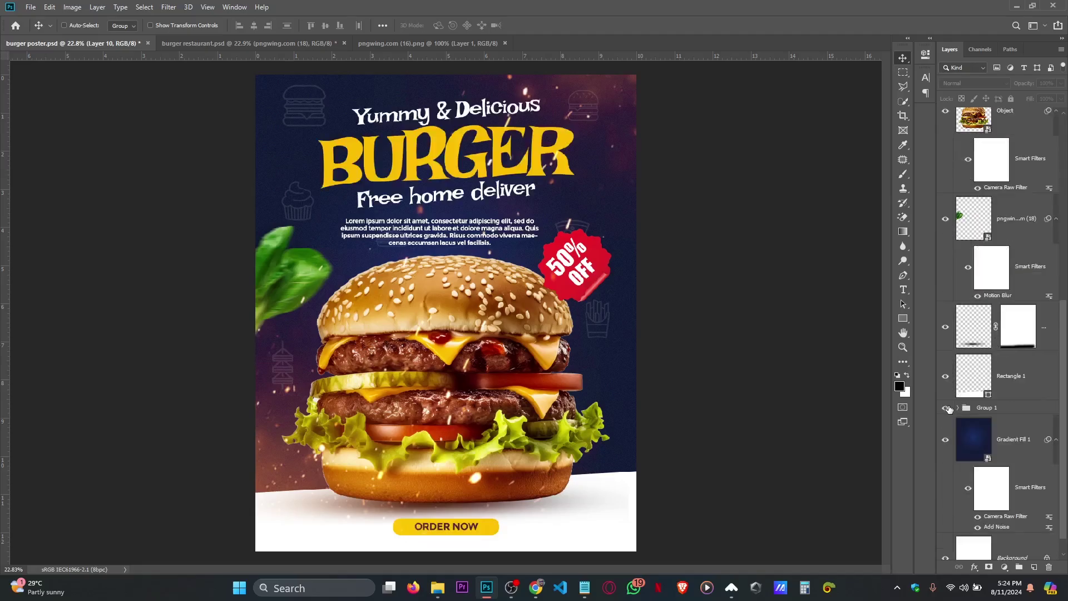
click(946, 408)
click(945, 408)
Set Group 1 to 10% opacity, bring it into the restaurant poster and position it.
click(996, 408)
key(1)
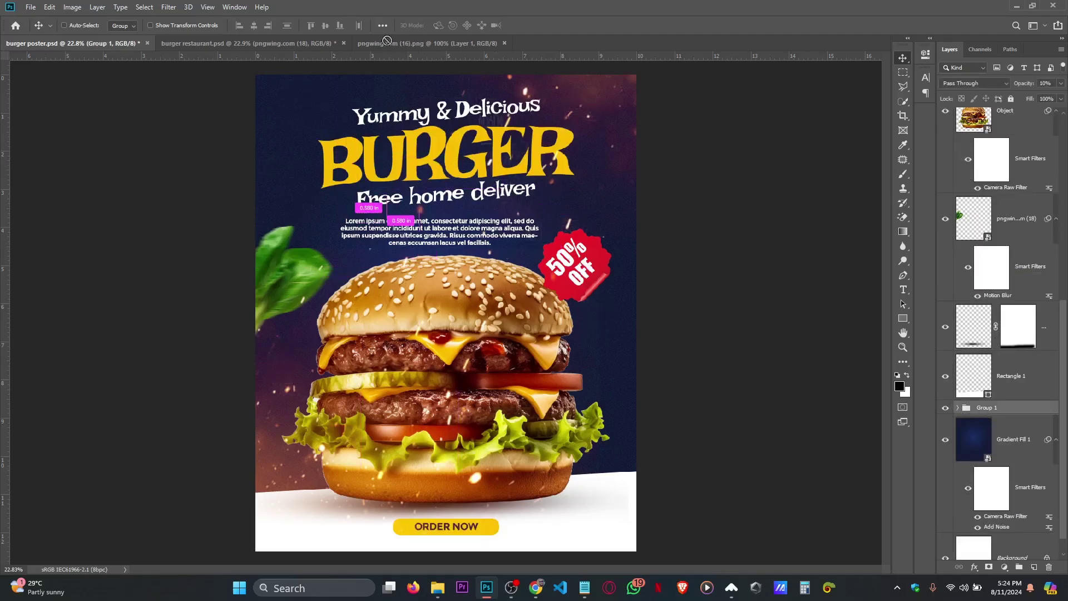
click(281, 43)
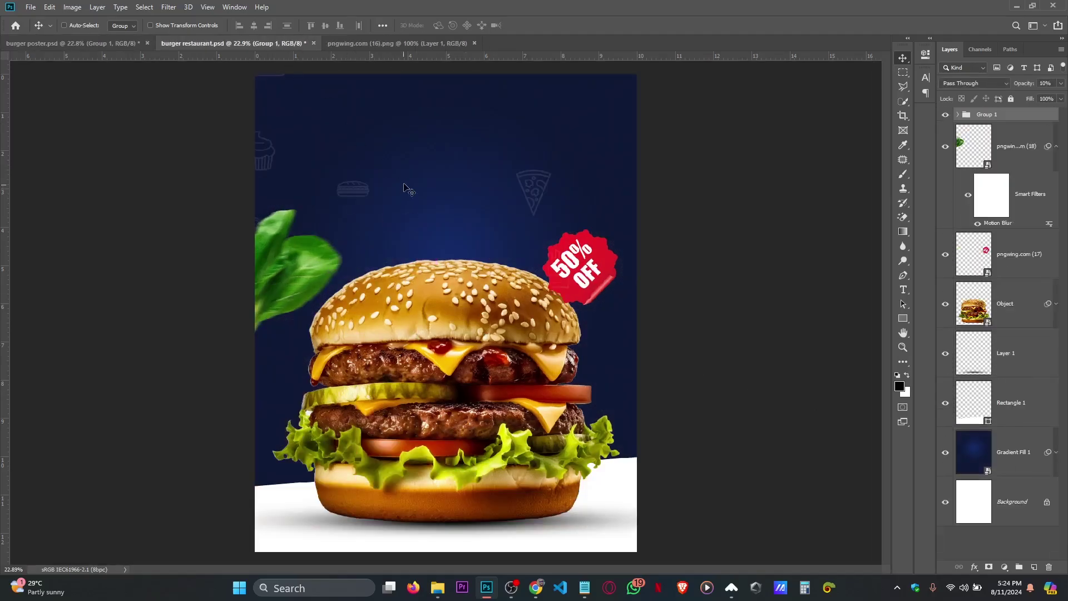
drag(518, 225, 455, 246)
drag(341, 188, 368, 181)
key(ctrl+Tab)
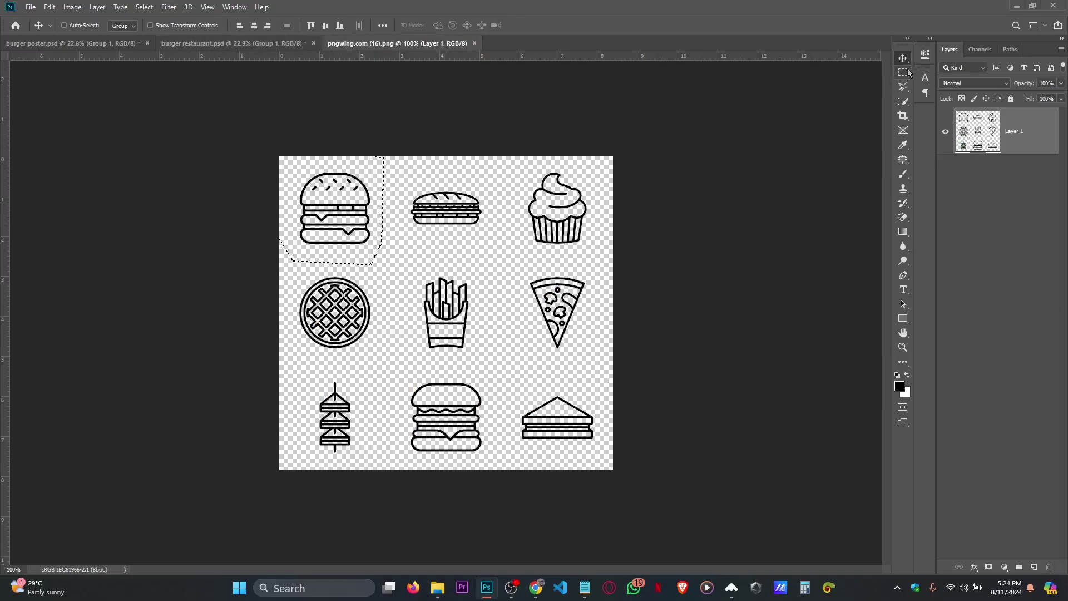
Lasso the top-left burger icon again, then undo the extra burger icon layer.
click(902, 86)
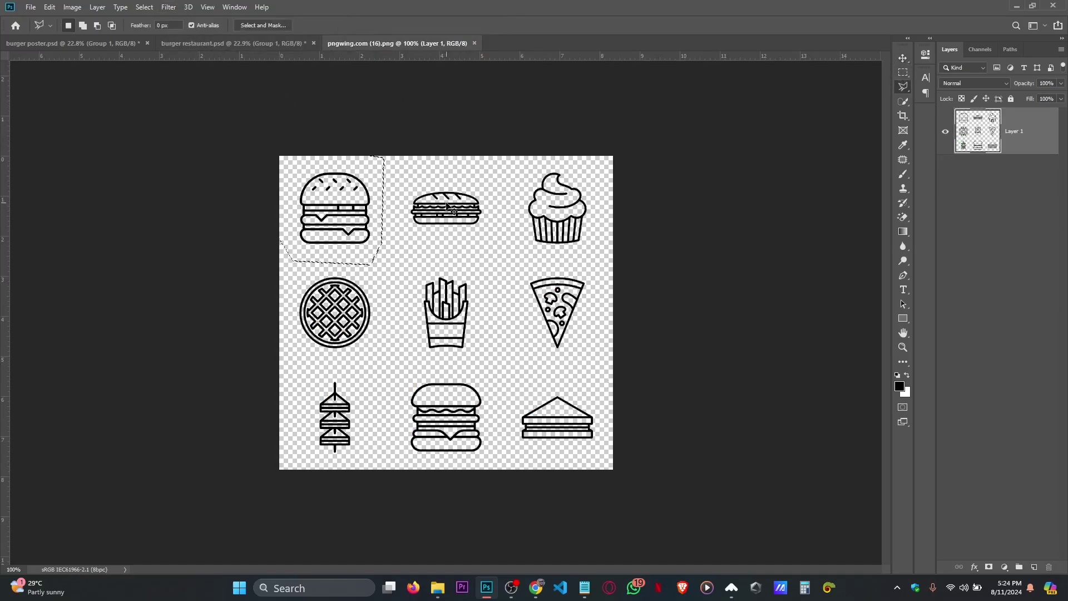
click(395, 166)
mouse_move(395, 167)
mouse_down()
mouse_move(372, 258)
mouse_move(275, 245)
mouse_move(364, 152)
mouse_move(373, 163)
mouse_move(253, 67)
mouse_move(253, 45)
mouse_move(495, 309)
mouse_move(469, 247)
mouse_up()
key(v)
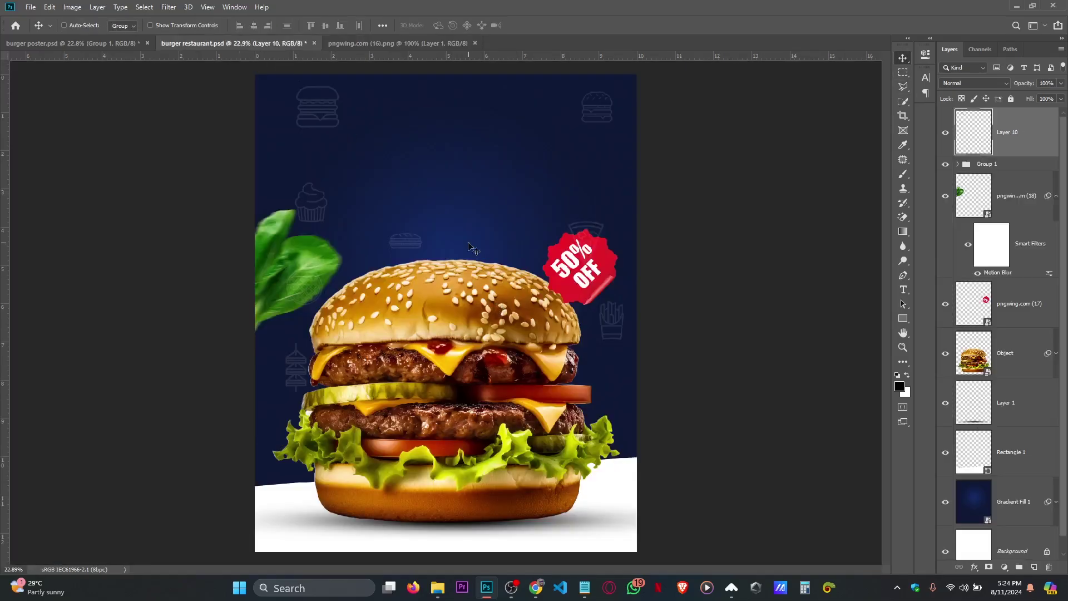
key(ctrl+z)
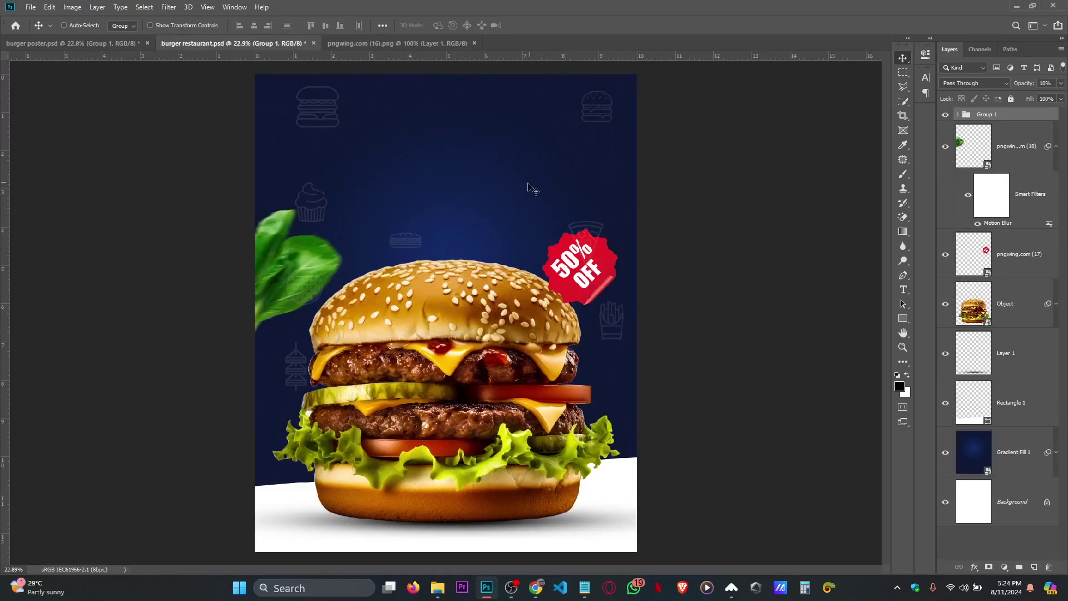
Shift the icon pattern left and place Group 1 just above Gradient Fill 1.
drag(529, 186, 517, 187)
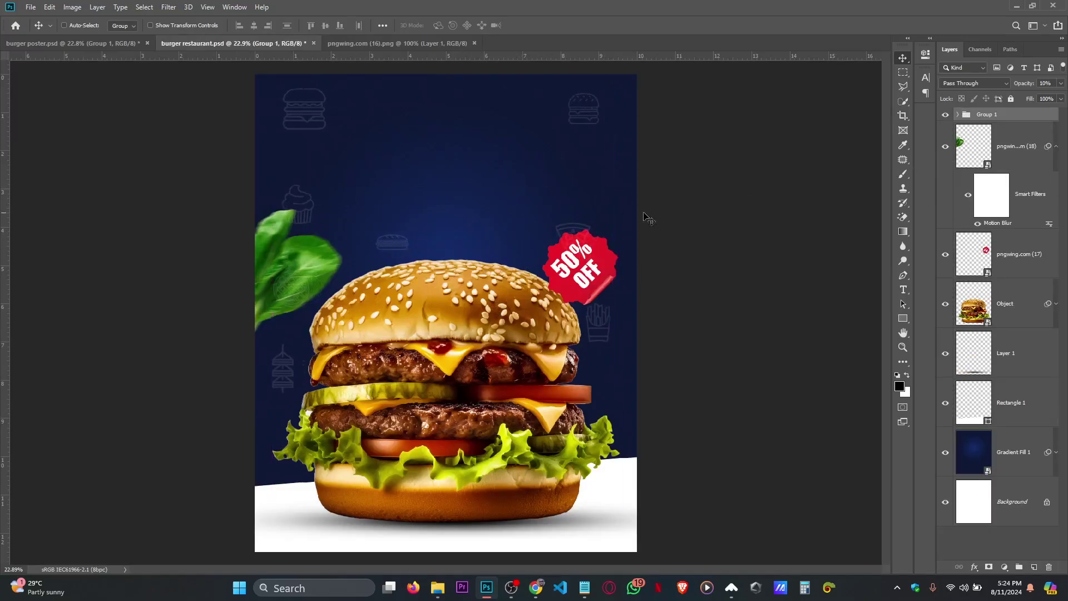
drag(1016, 159, 1017, 107)
drag(1008, 222, 998, 424)
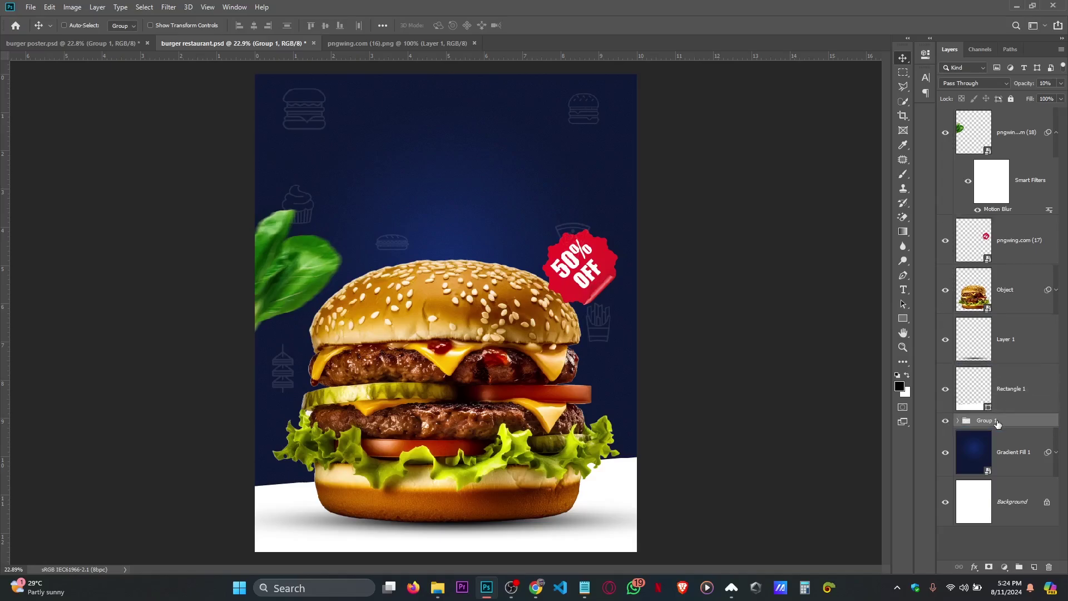
click(1018, 136)
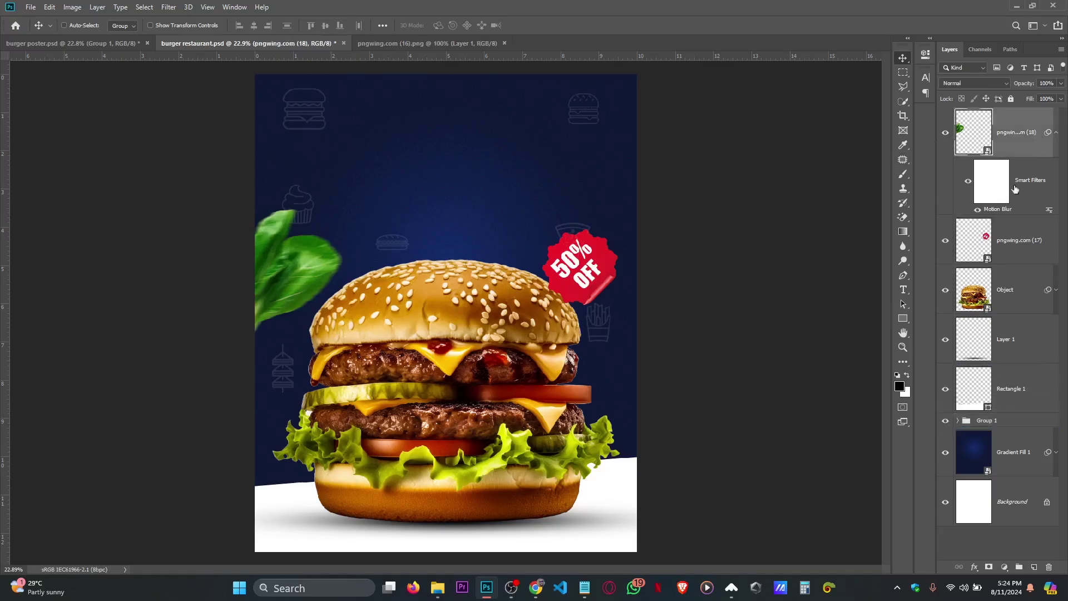
click(1053, 132)
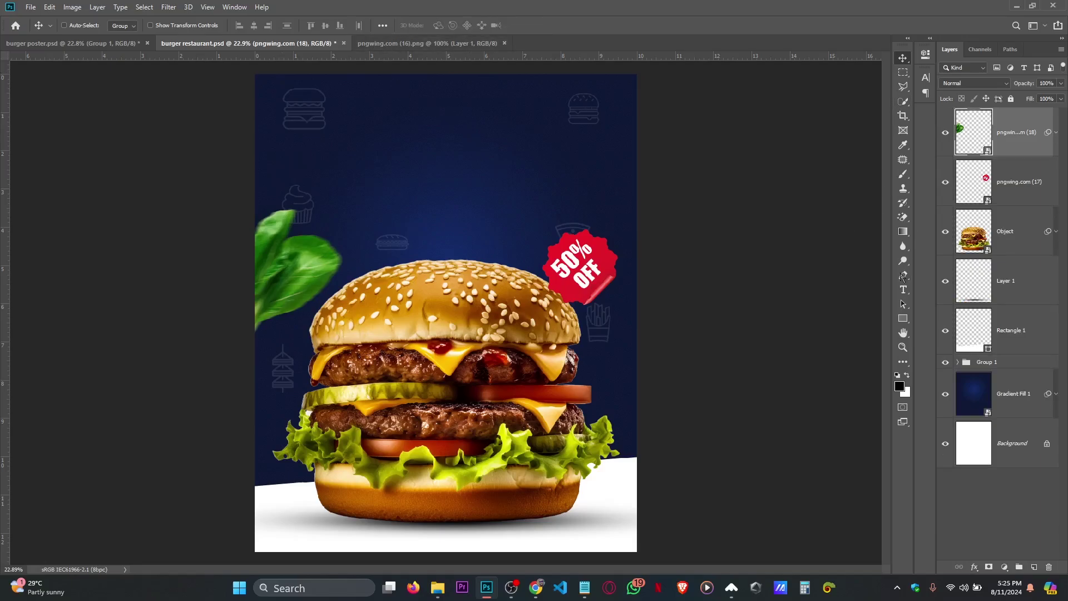
Check FontBase's active fonts for Irish Grover, then show the Freepik burger banner template.
click(903, 289)
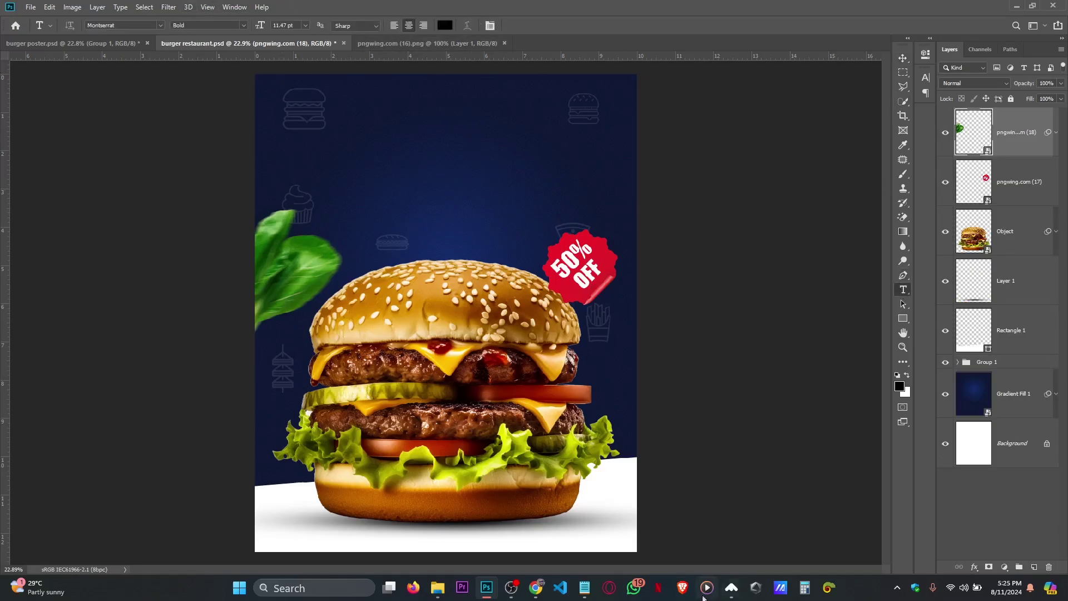
click(728, 593)
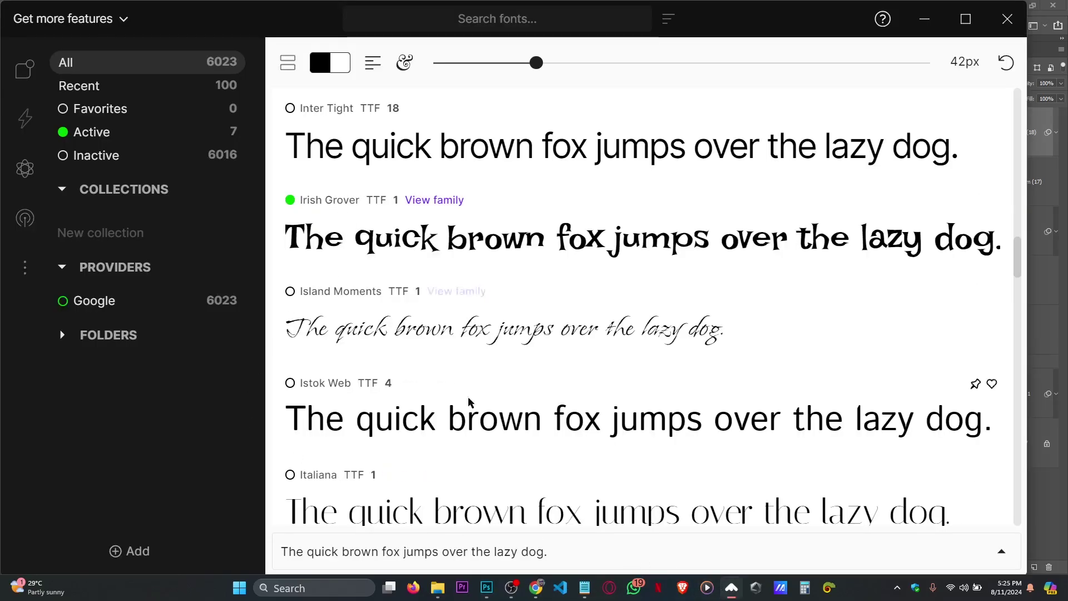
click(537, 589)
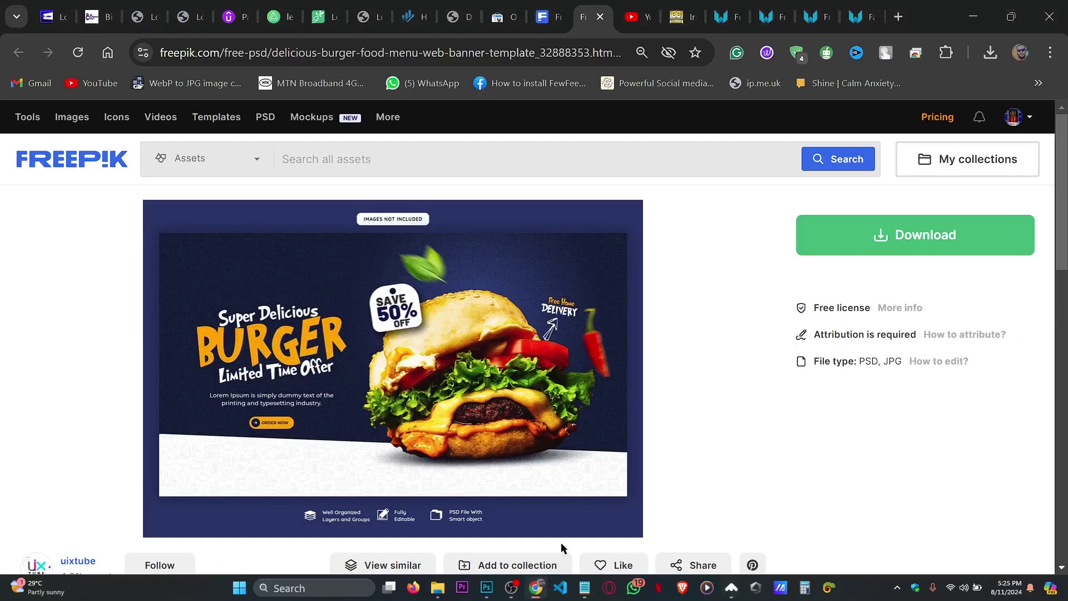
Bring FontBase's font list with Irish Grover back in front of the Freepik banner.
click(537, 588)
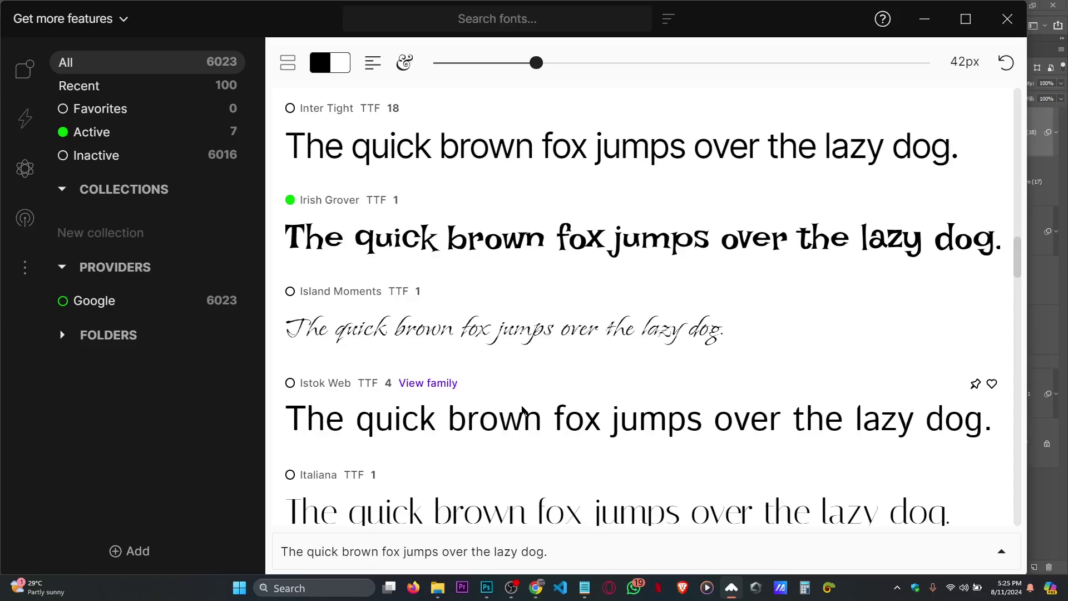
Type BURGER above the burger, enlarge it to 102.52 pt, and set it in Irish Grover.
click(487, 588)
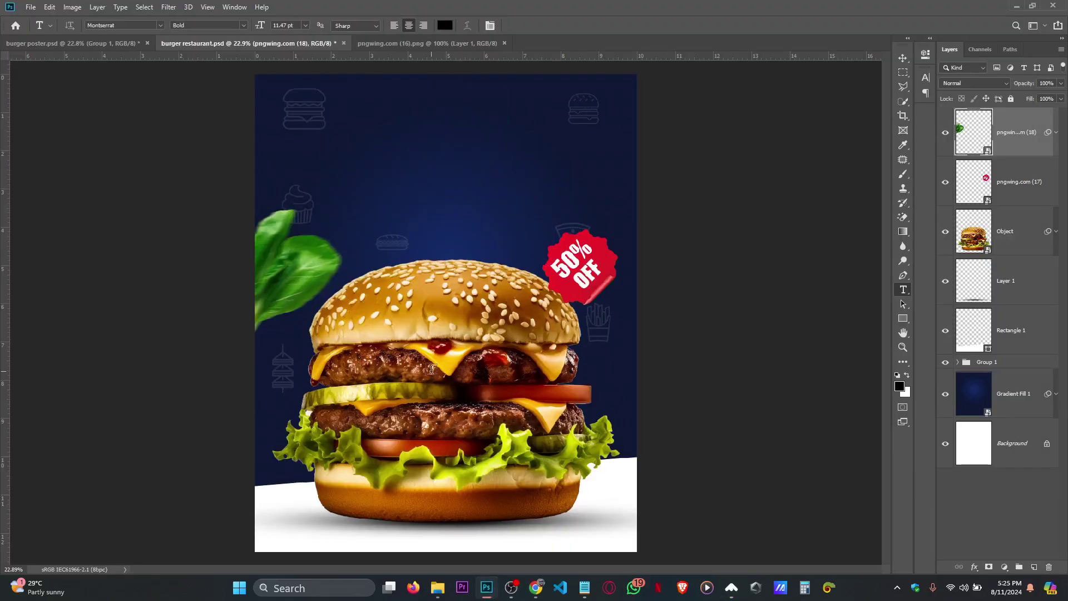
click(383, 156)
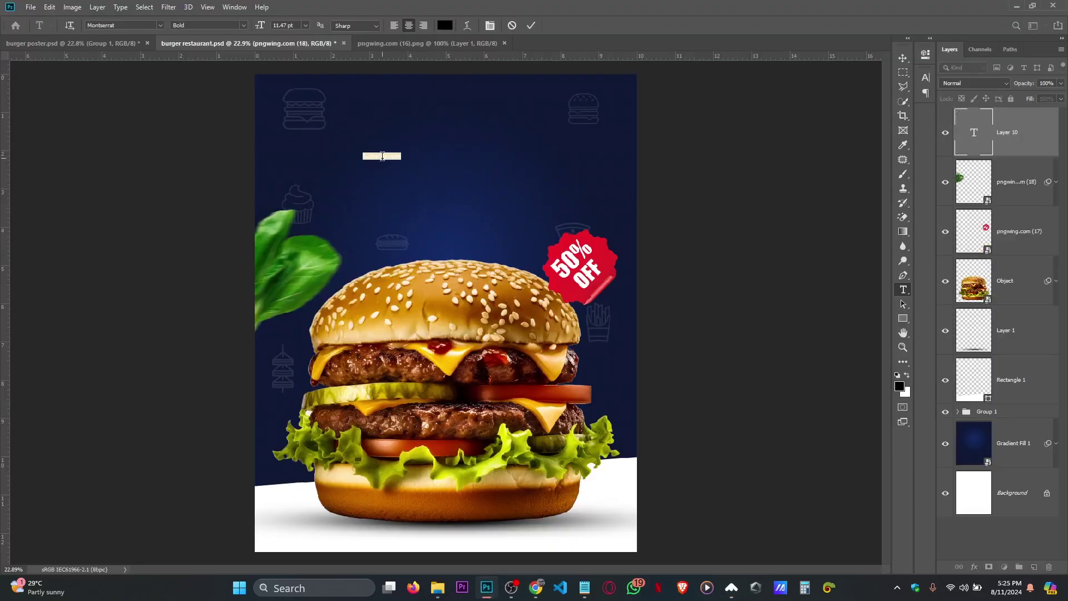
key(BackSpace)
click(530, 26)
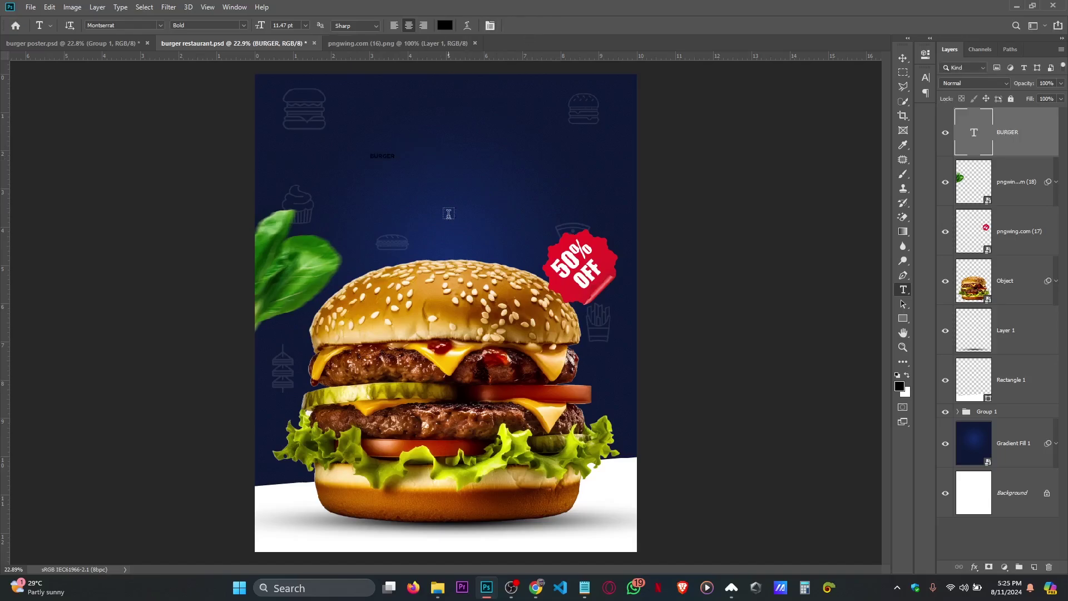
key(ctrl+t)
drag(396, 161, 597, 190)
key(Return)
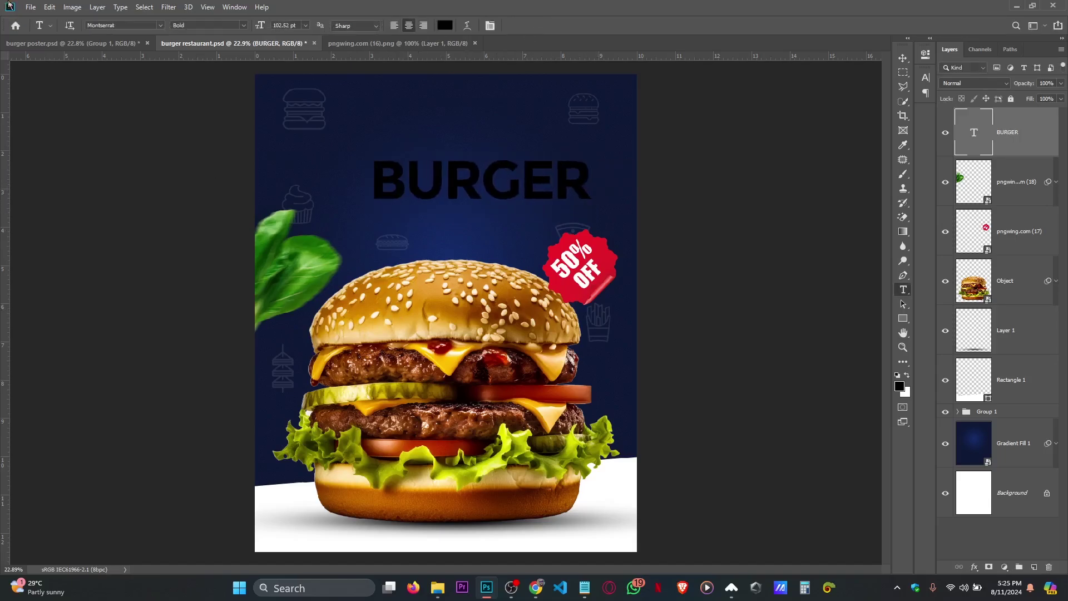
click(154, 26)
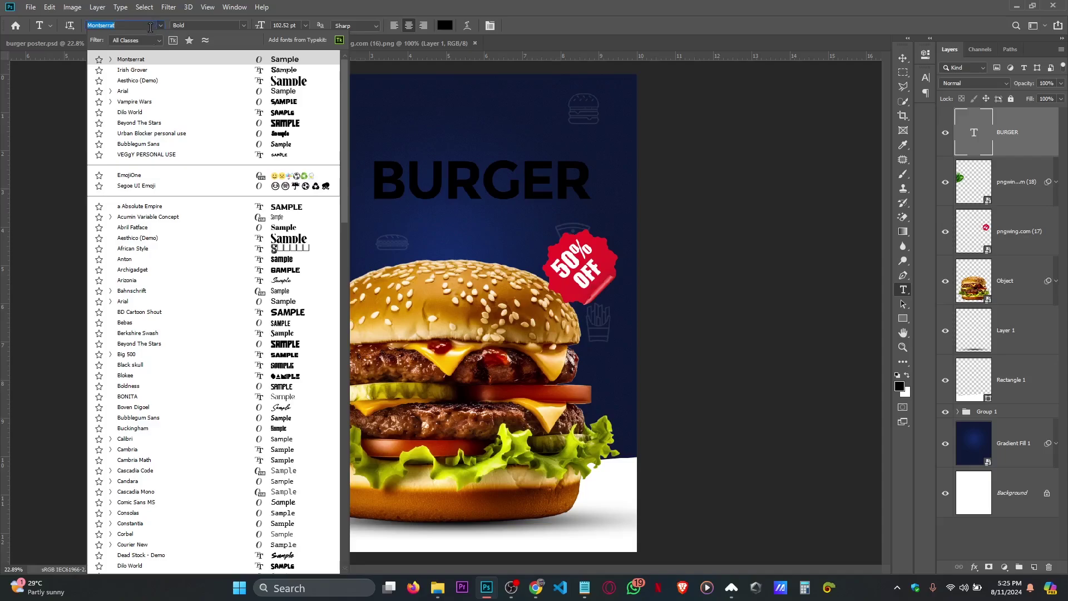
click(143, 70)
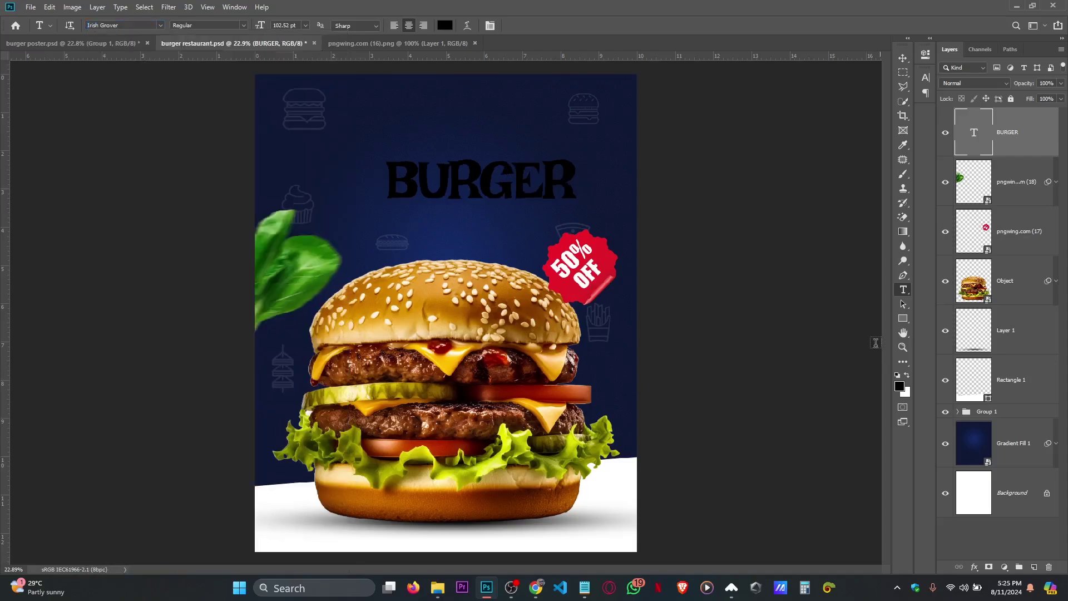
Colour the BURGER headline golden yellow, entering ffb400 and sampling ffbd00.
click(445, 25)
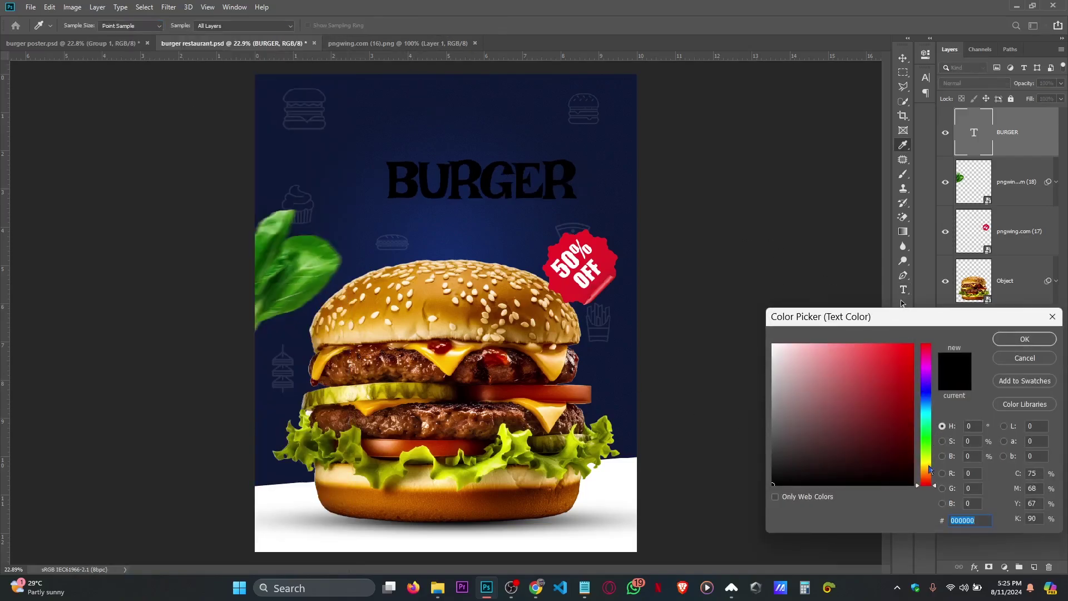
drag(929, 465, 928, 469)
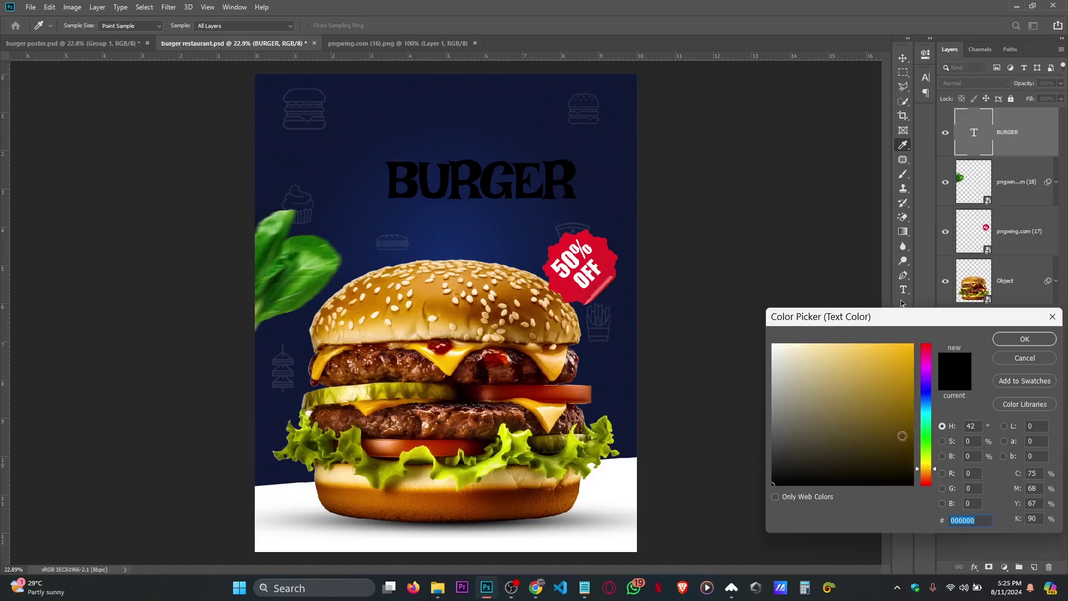
text(ffb400)
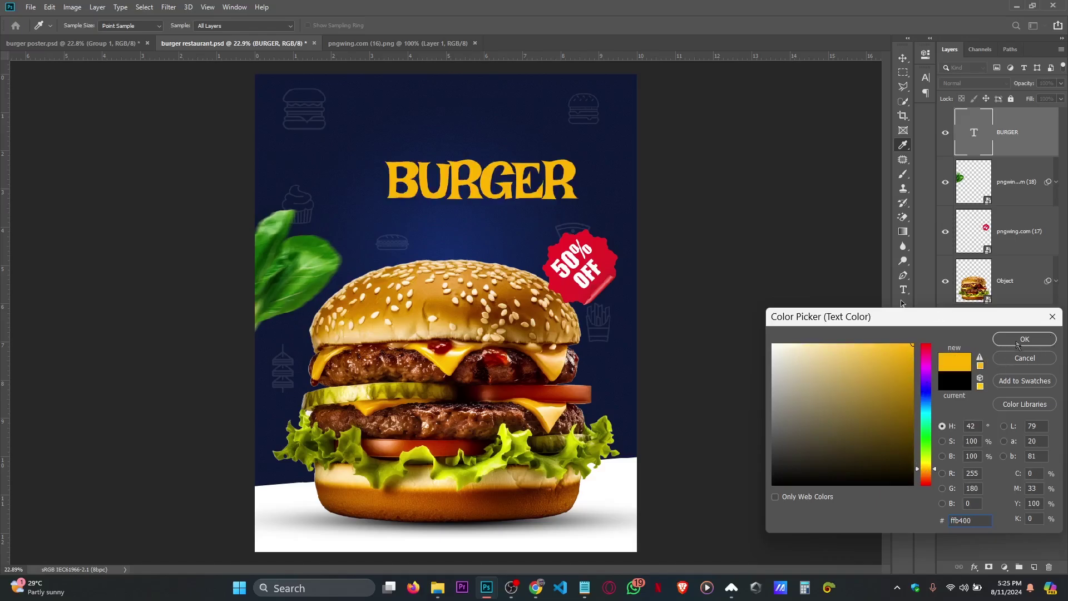
click(447, 368)
click(1024, 340)
Move BURGER higher, then scale it about 120% to 123.7 pt and centre it horizontally.
click(903, 58)
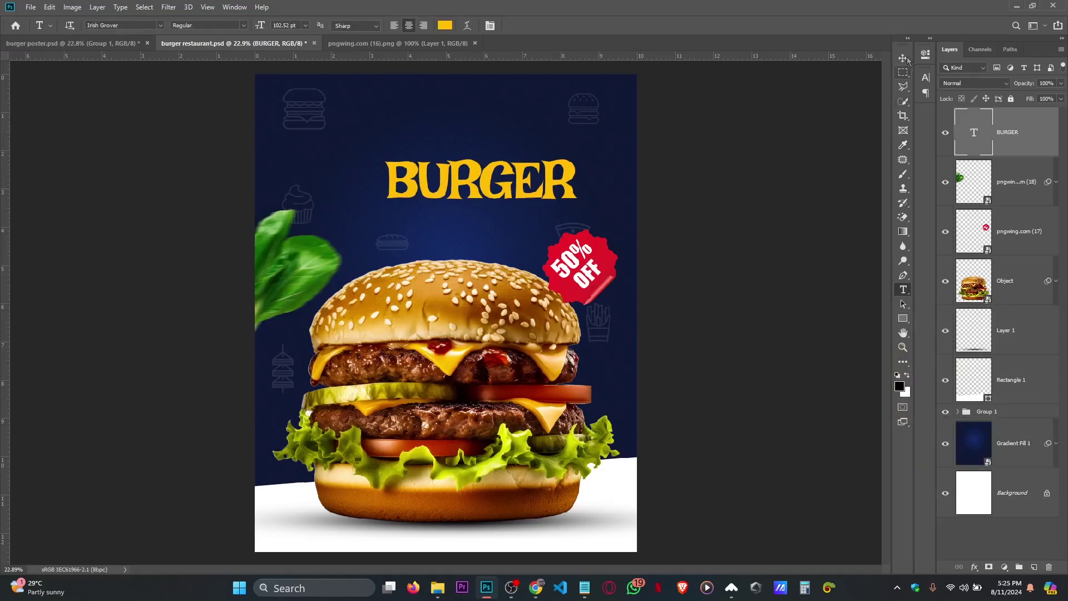
drag(508, 157, 467, 143)
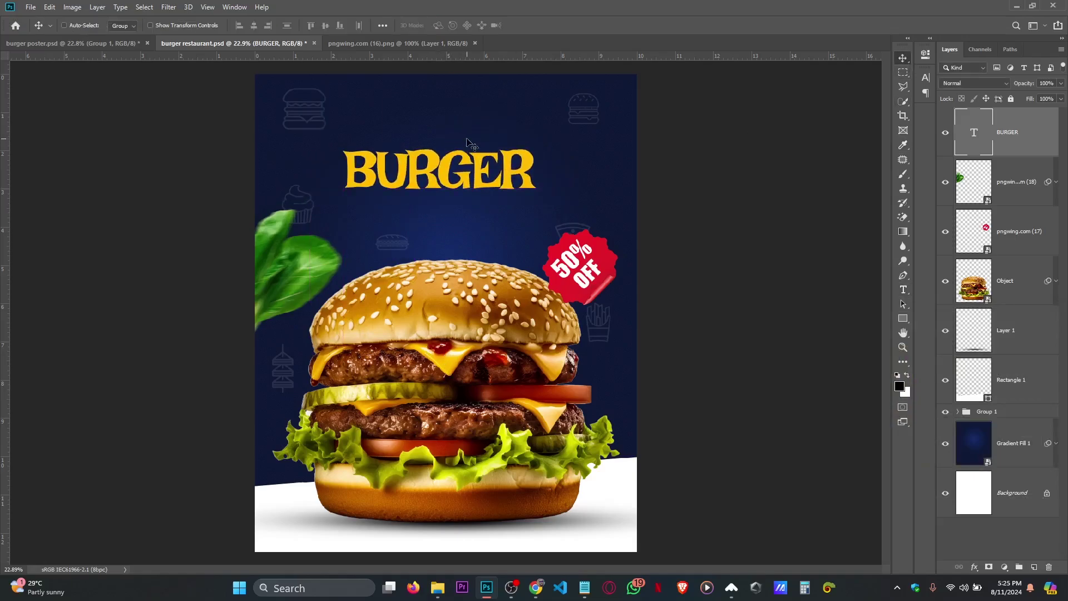
click(39, 42)
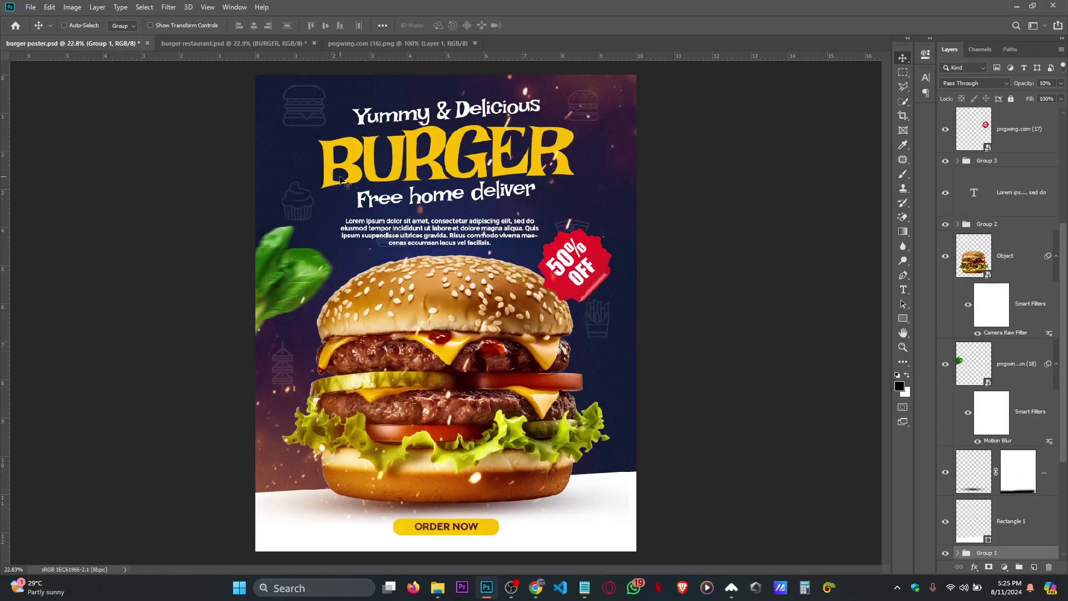
click(234, 42)
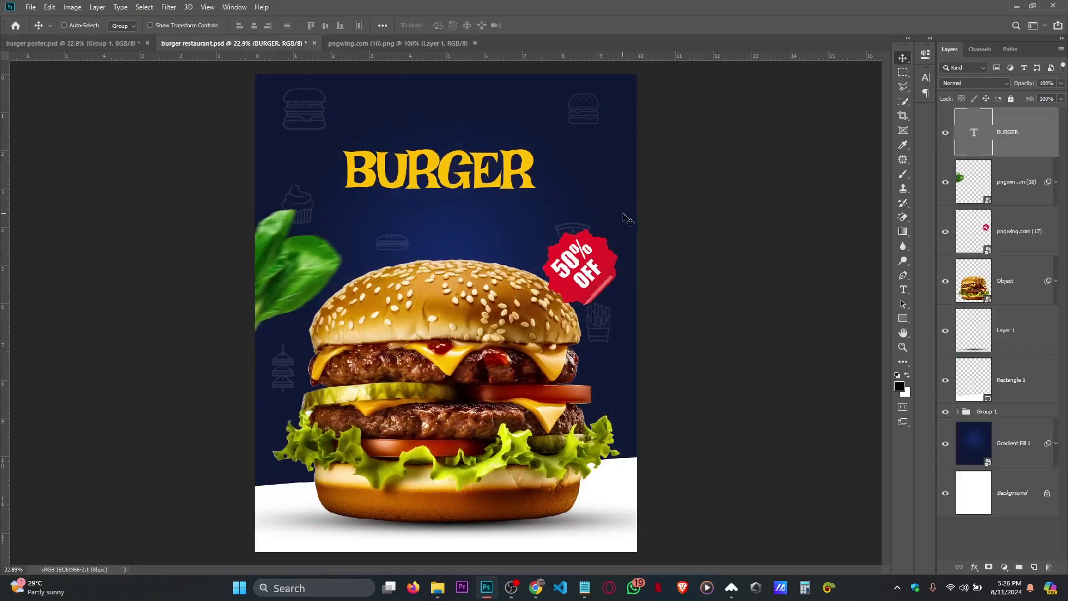
key(ctrl+t)
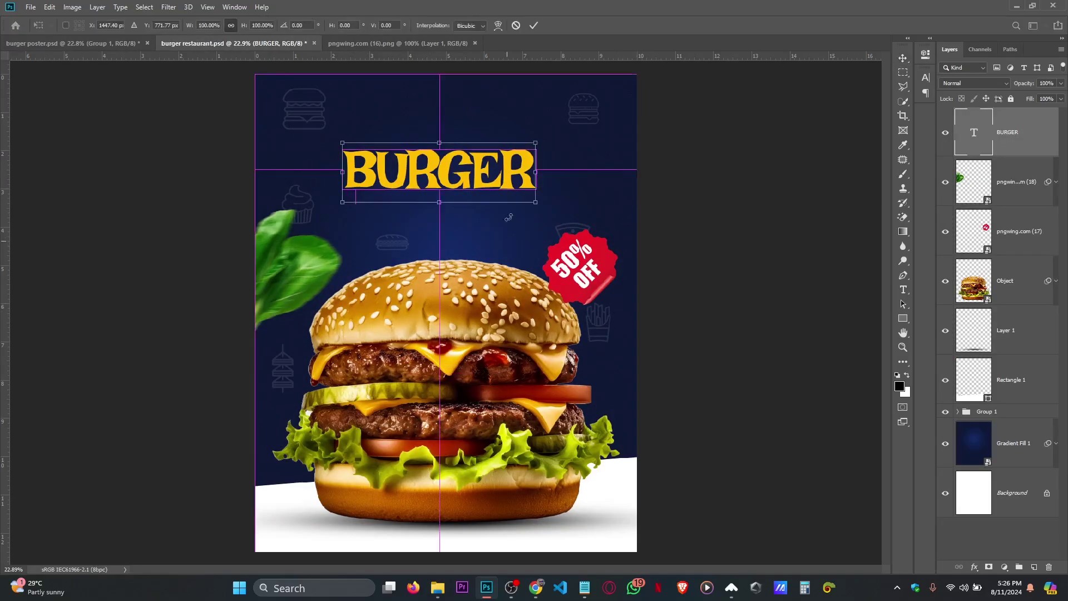
drag(541, 142, 575, 130)
mouse_move(493, 150)
mouse_down()
mouse_move(491, 161)
mouse_move(491, 150)
mouse_up()
key(Return)
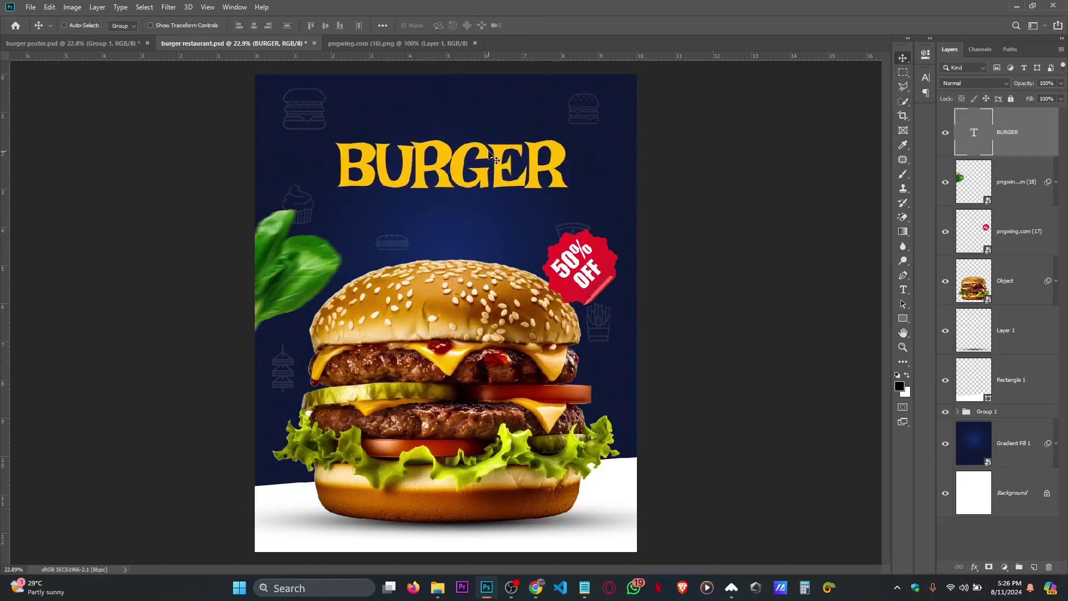
Type 'Yummy & Delicious', scale it about 327% and move it above BURGER.
key(t)
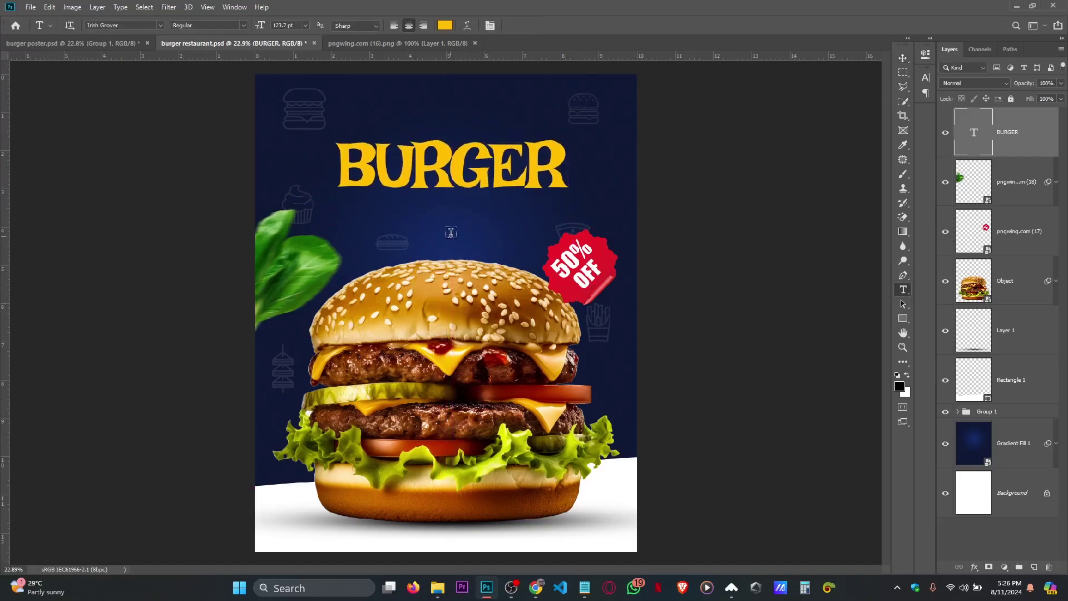
click(437, 228)
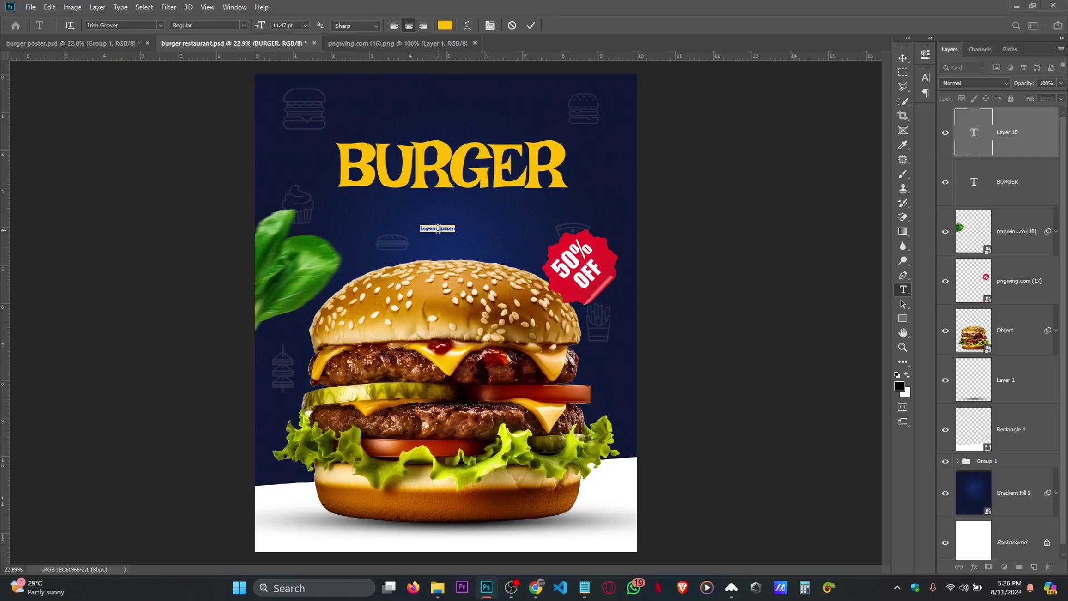
key(BackSpace)
text(Yummy & Delicious)
click(531, 25)
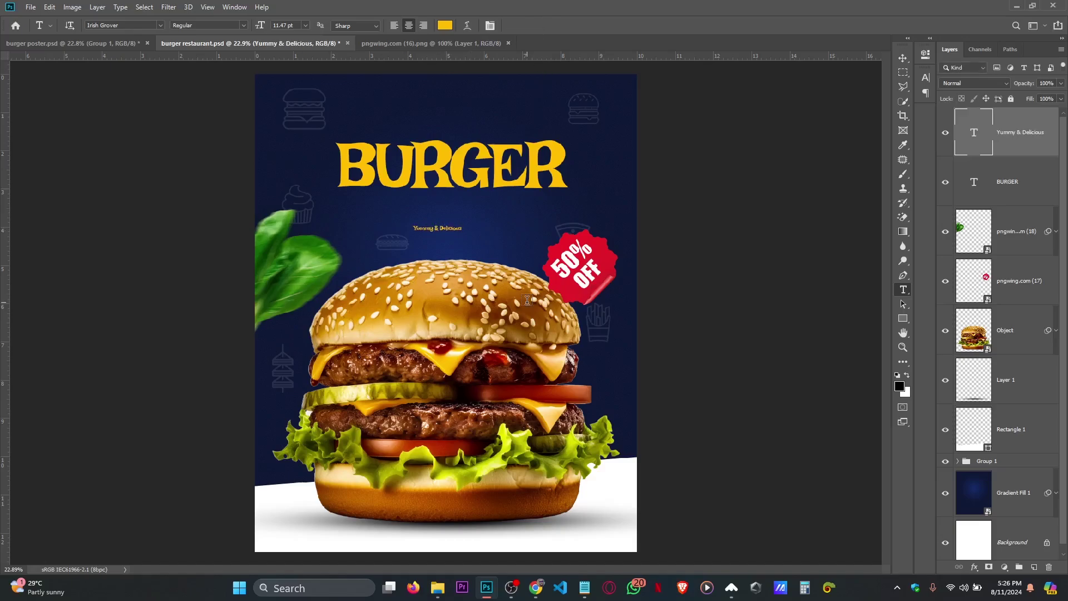
key(ctrl+t)
drag(469, 224, 561, 160)
key(Return)
key(v)
drag(485, 236, 448, 143)
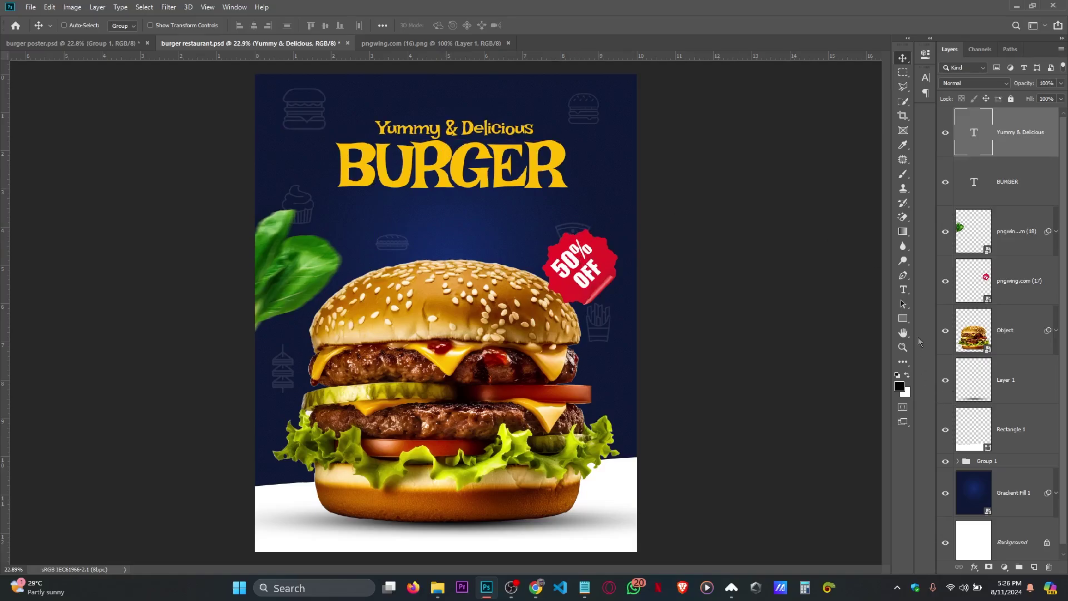
Set the Yummy & Delicious text colour to white (ffffff).
click(903, 289)
click(441, 25)
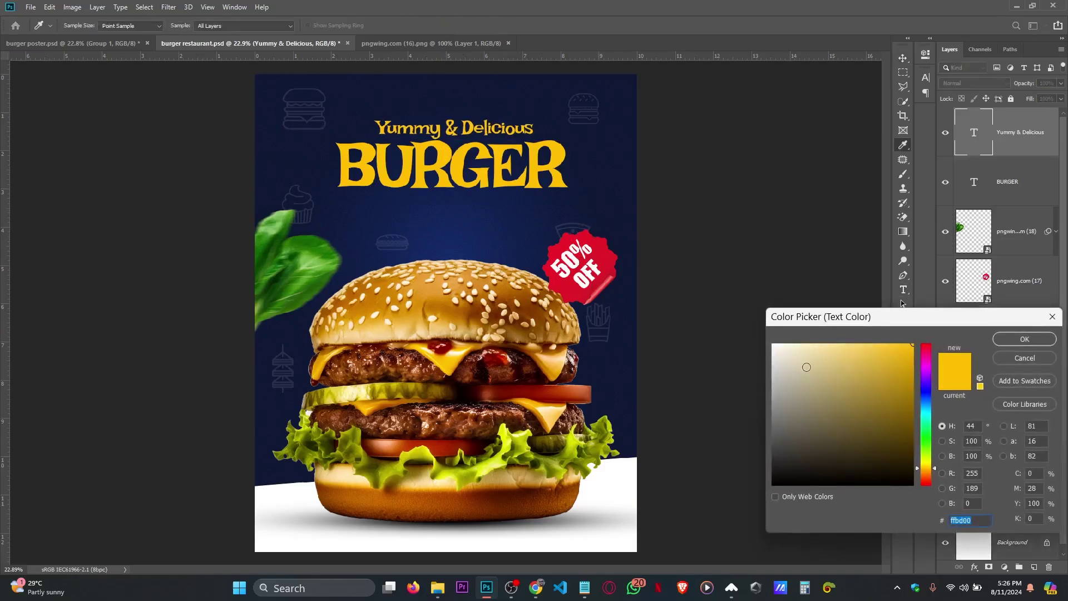
text(ffffff)
key(Return)
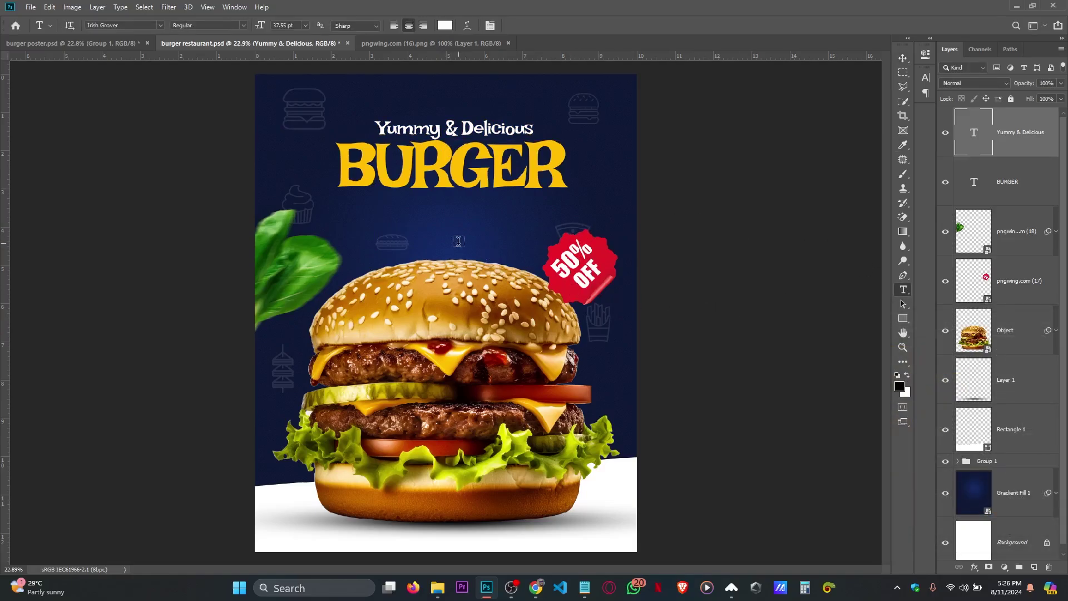
Type 'Free home delivery' as a new white text line below the headline.
click(421, 248)
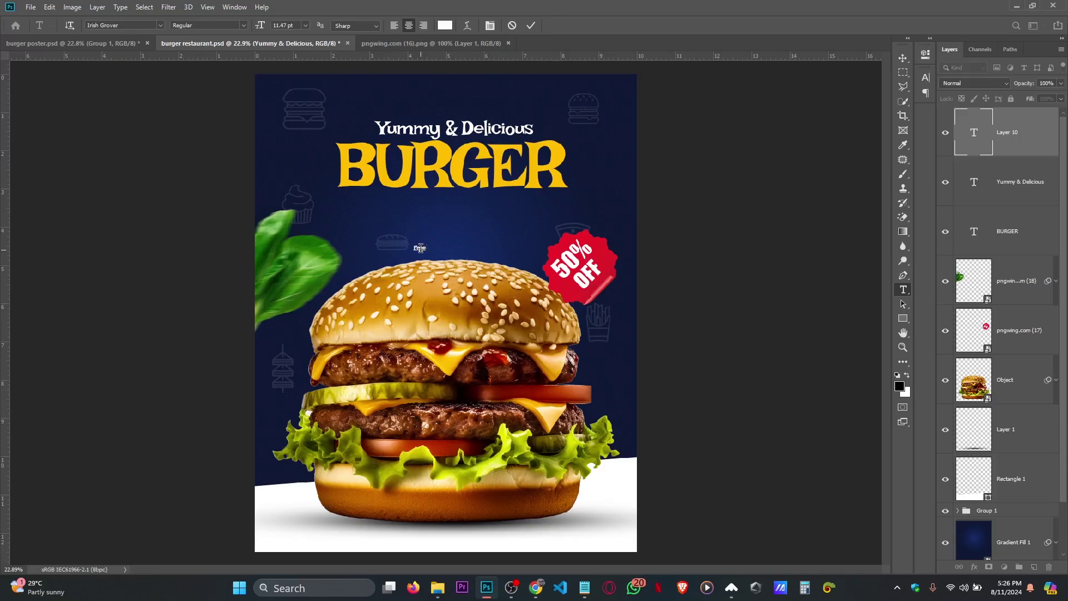
text(Free home delivery)
click(533, 25)
Enlarge the Free home delivery text to about 37 pt and centre it just under BURGER.
key(ctrl+t)
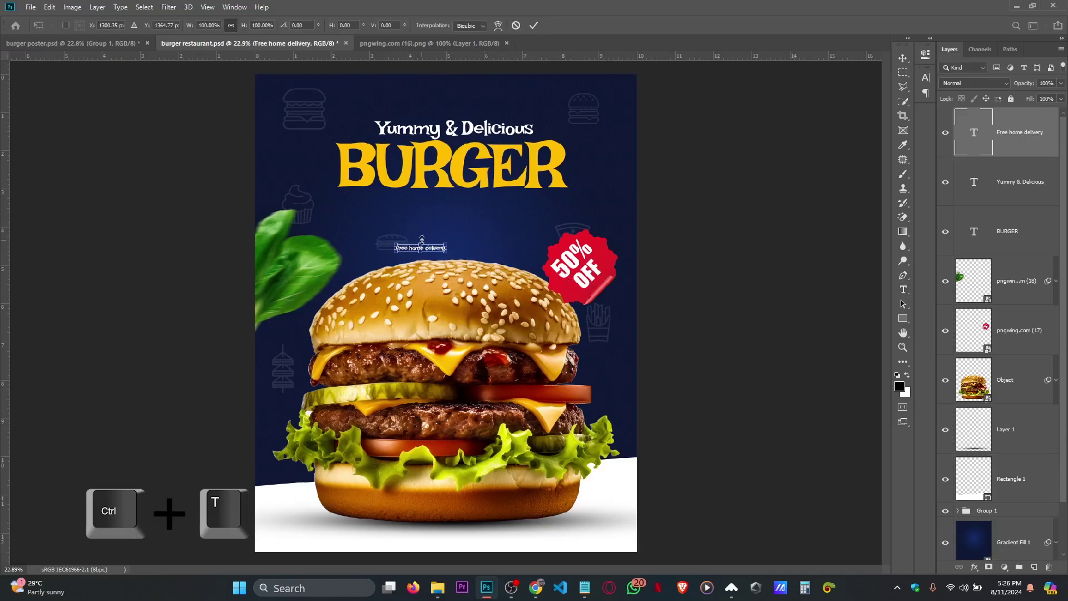
drag(421, 239, 452, 195)
key(Return)
key(v)
key(ctrl+t)
drag(363, 203, 350, 203)
key(Return)
drag(423, 218, 432, 218)
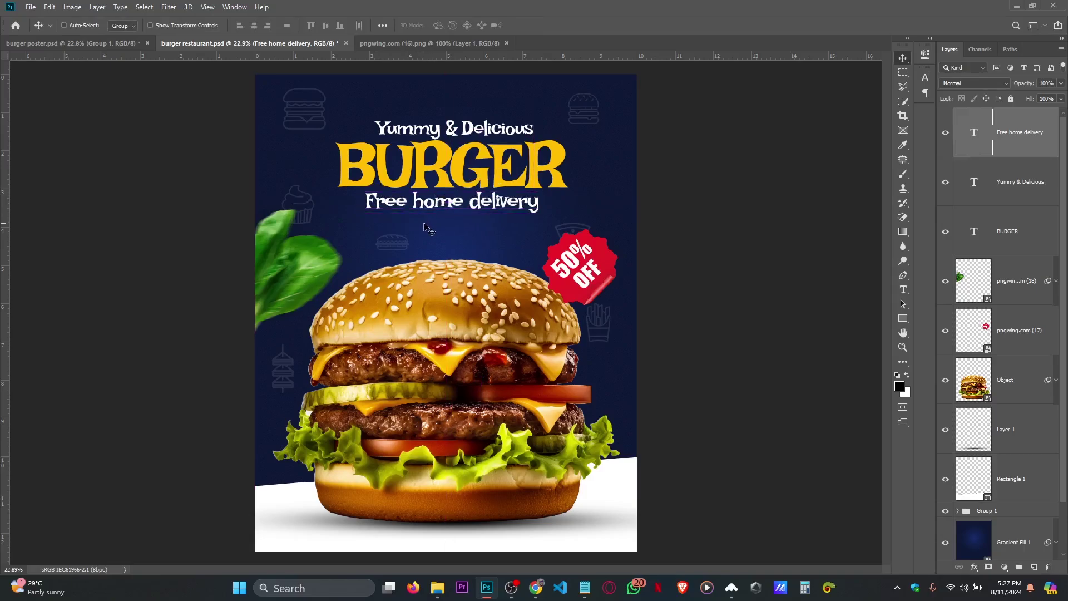
Enlarge the Yummy & Delicious line slightly.
click(985, 191)
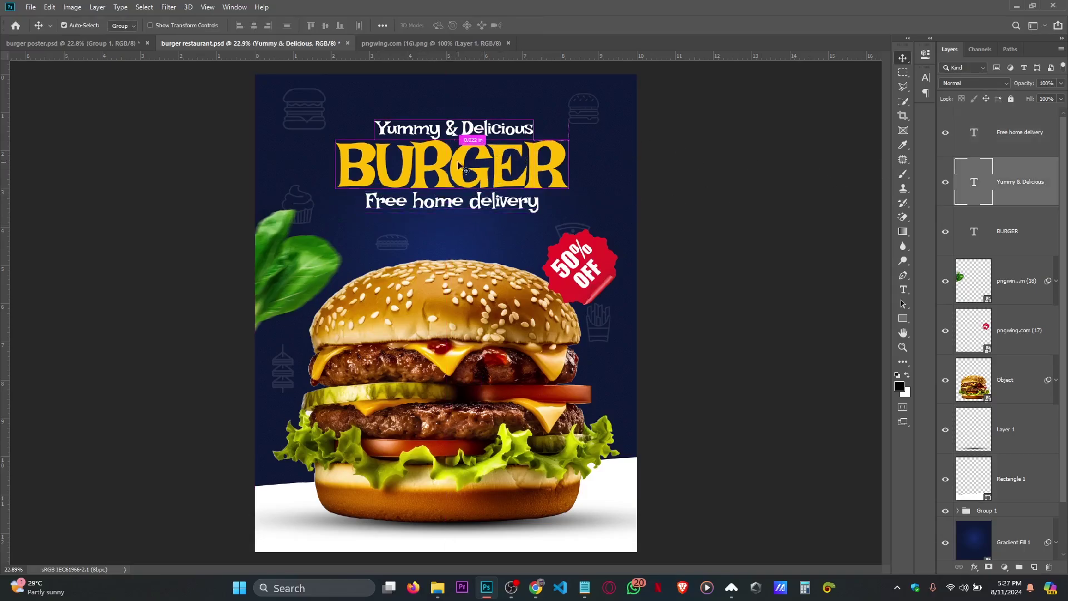
key(ctrl+t)
drag(375, 117, 370, 115)
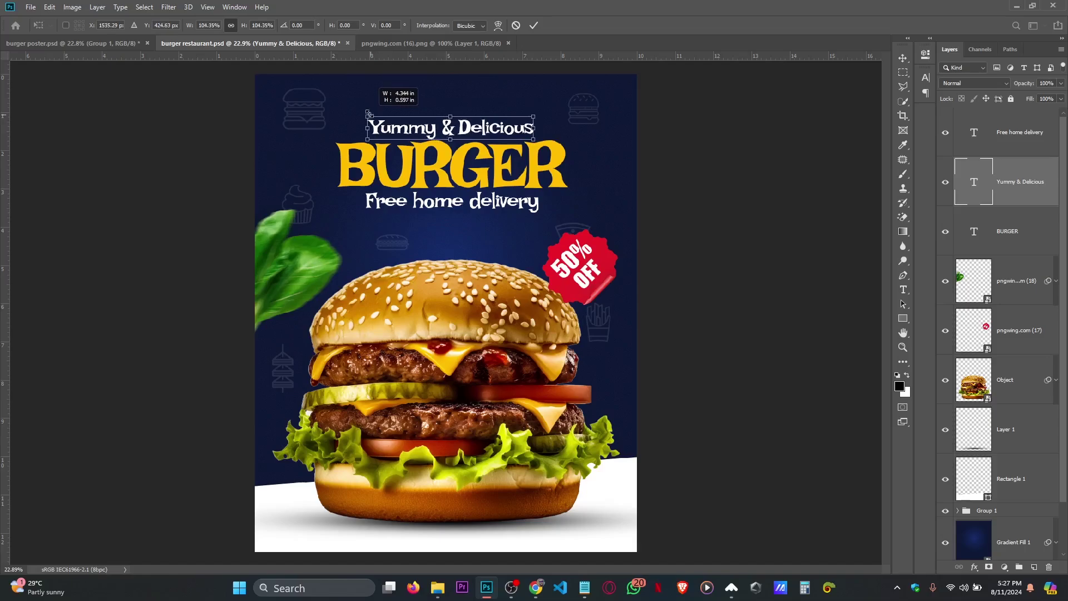
key(Return)
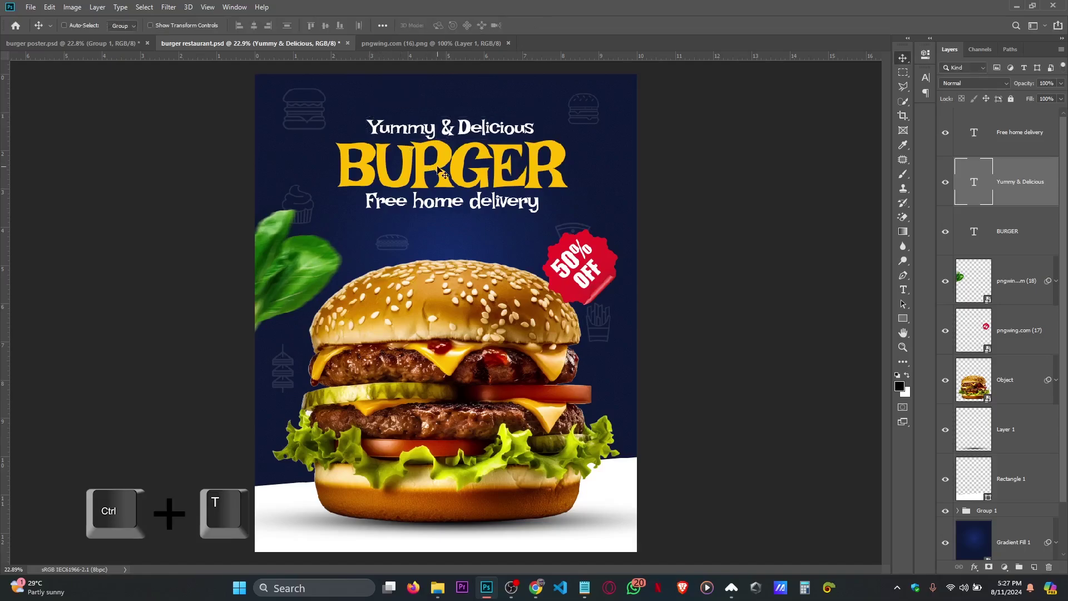
Centre-align the three headline lines and skew the block to slant upward on the right.
ctrl+click(1014, 236)
ctrl+click(1015, 136)
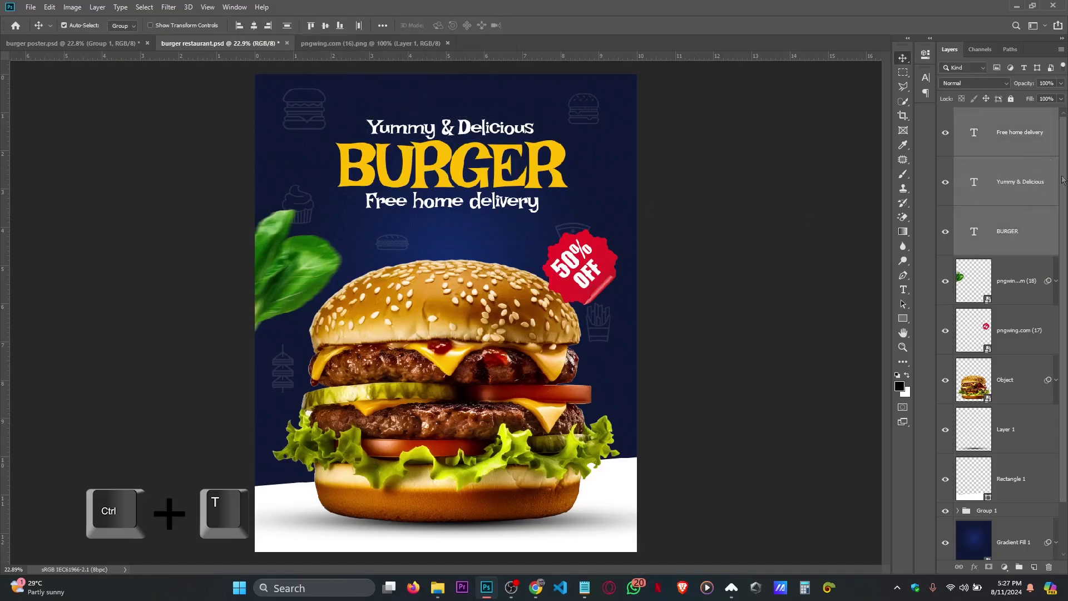
click(254, 25)
key(ctrl+t)
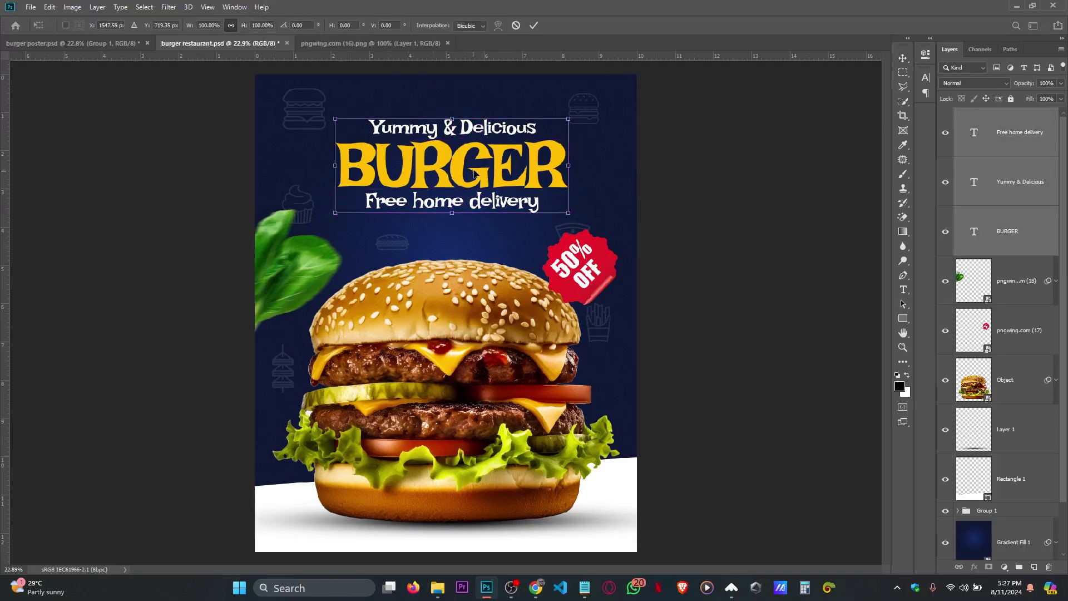
right_click(482, 168)
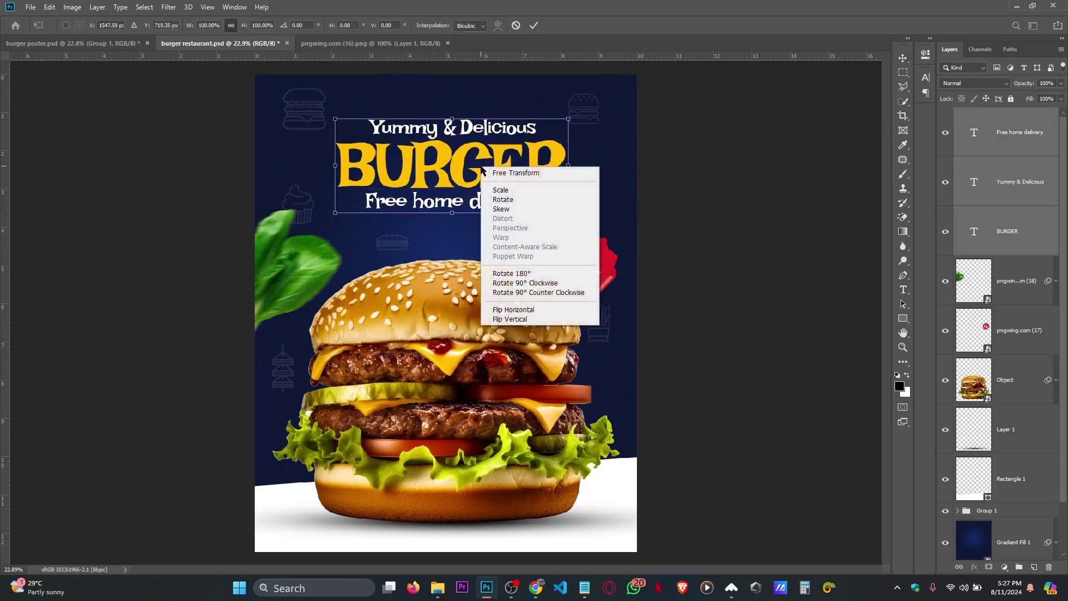
click(500, 210)
drag(568, 165, 577, 151)
key(Return)
Widen the headline block, position it near the top, and group it as Group 2.
drag(473, 158, 466, 152)
key(ctrl+t)
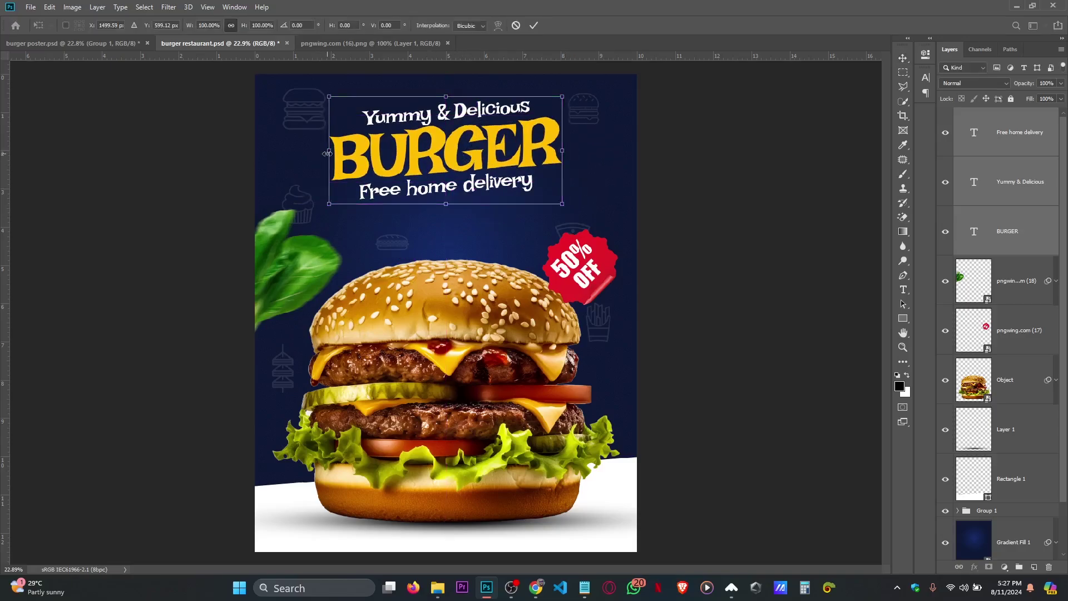
drag(329, 152, 318, 152)
key(ctrl+t)
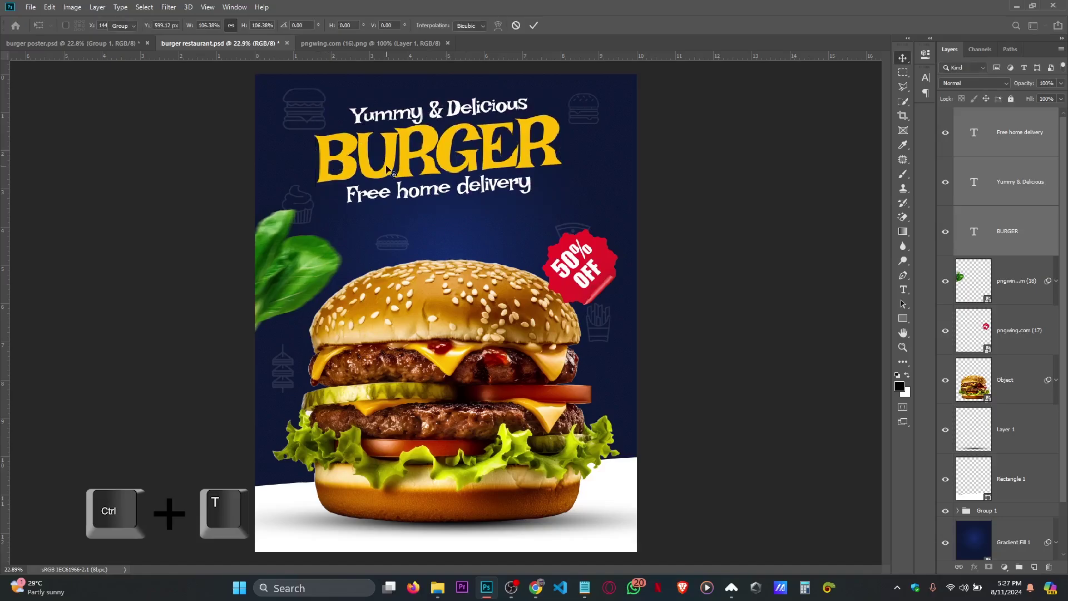
drag(398, 165, 444, 164)
key(ctrl+g)
key(ctrl+z)
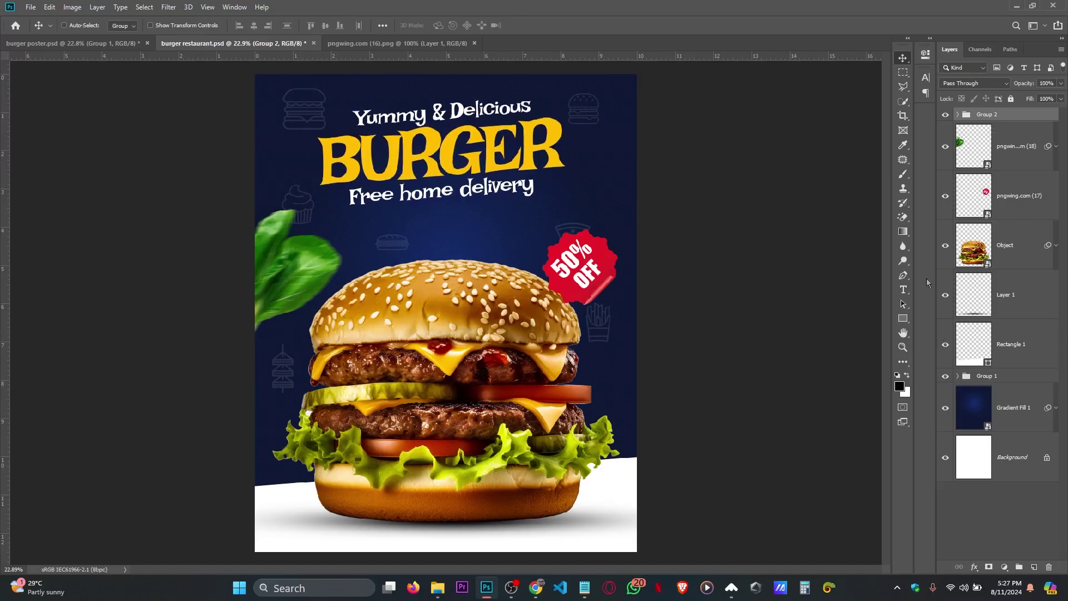
Add a Lorem ipsum paragraph text box below the headline.
click(905, 289)
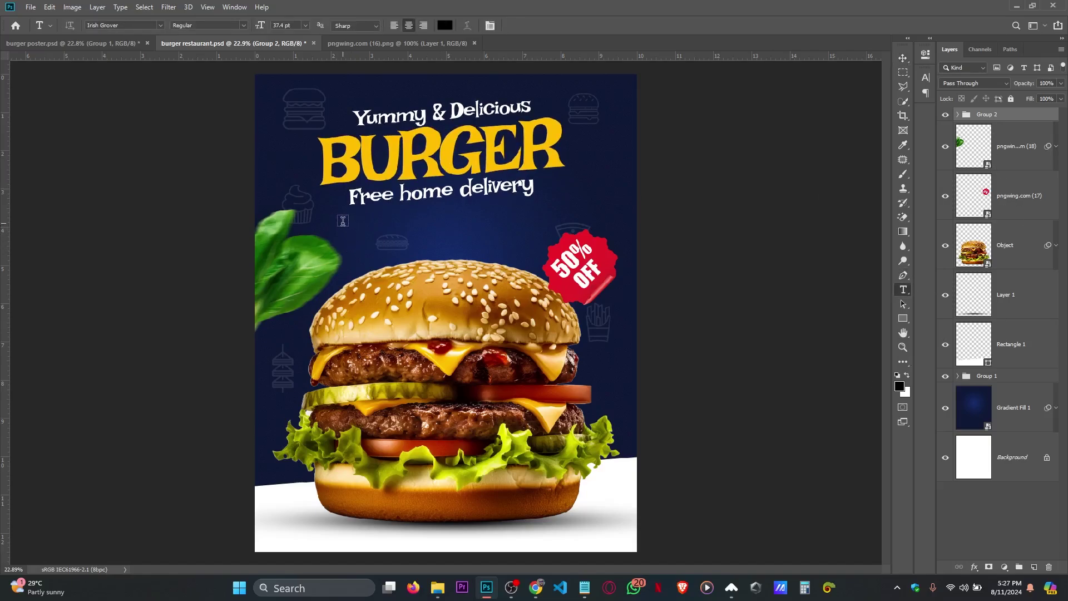
drag(343, 223, 530, 267)
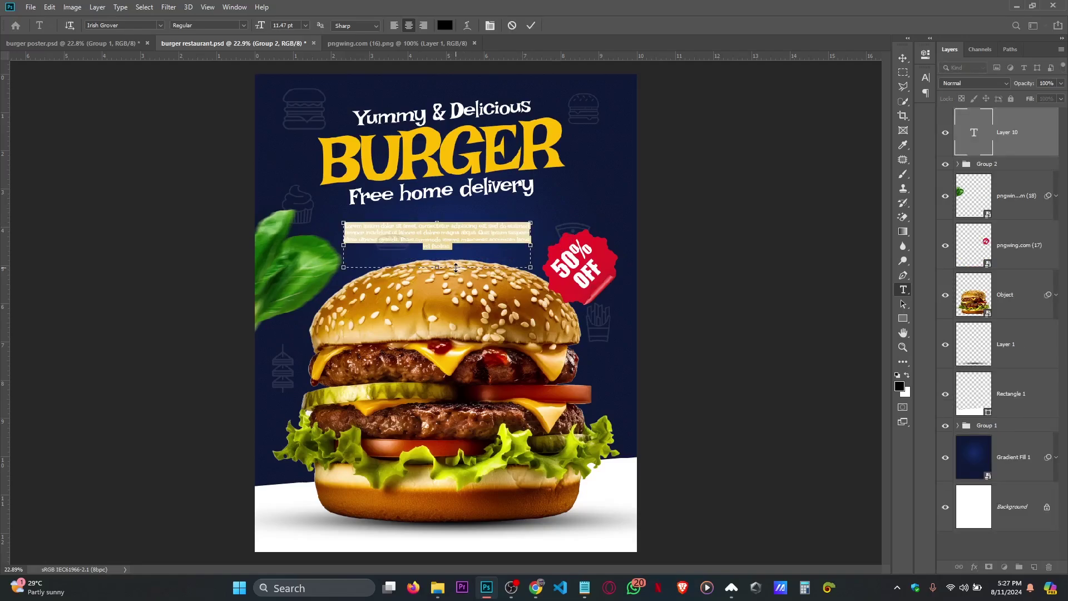
drag(431, 271, 442, 252)
click(531, 25)
Make the body paragraph white, in Arial Bold.
scroll(445, 258, up, 1)
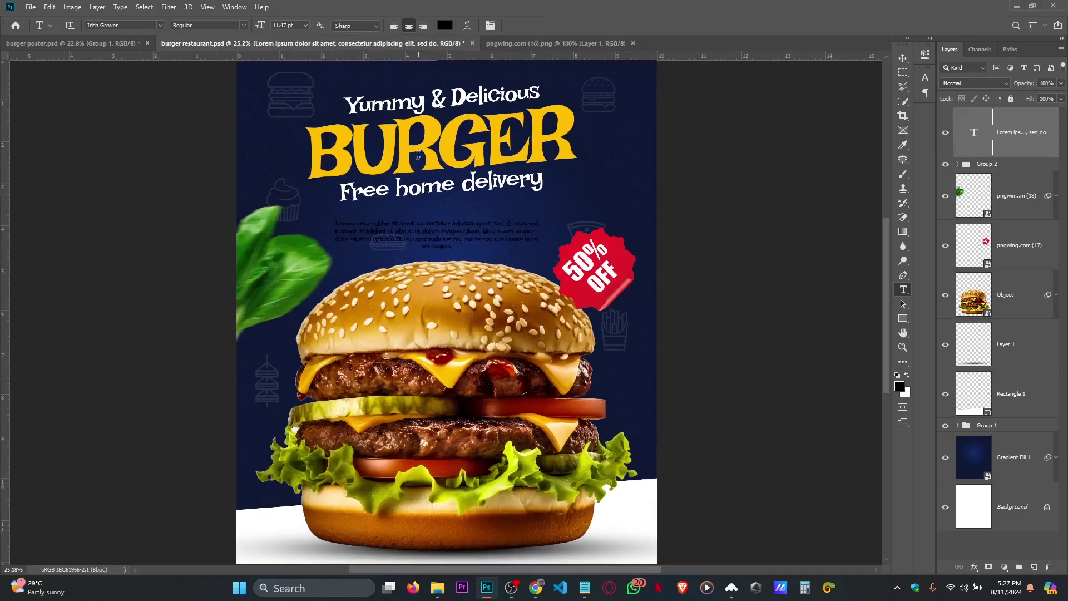
click(444, 25)
drag(786, 358, 733, 318)
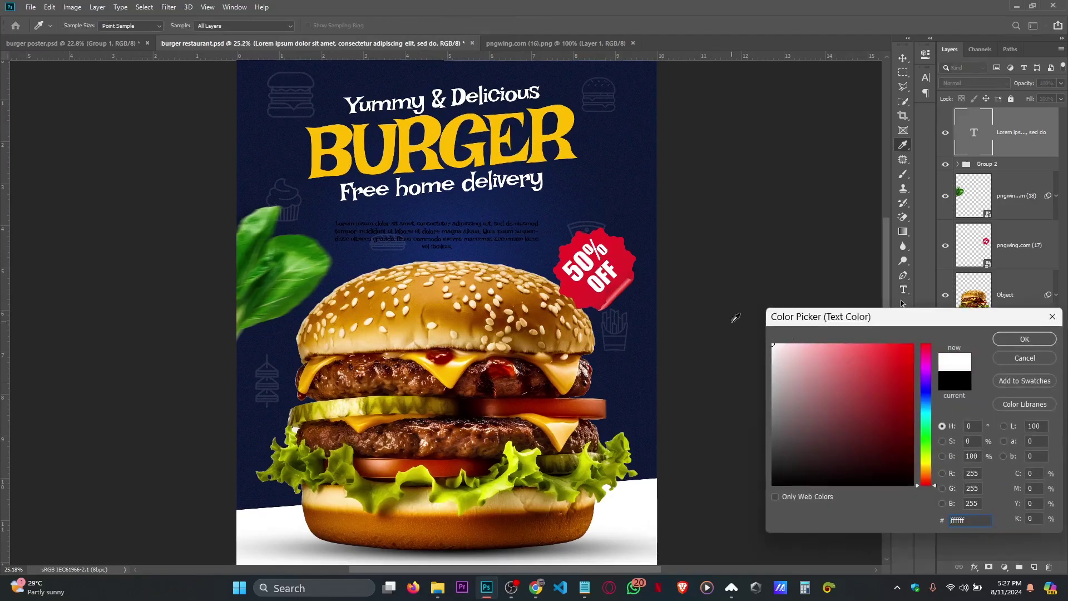
click(1023, 339)
click(143, 22)
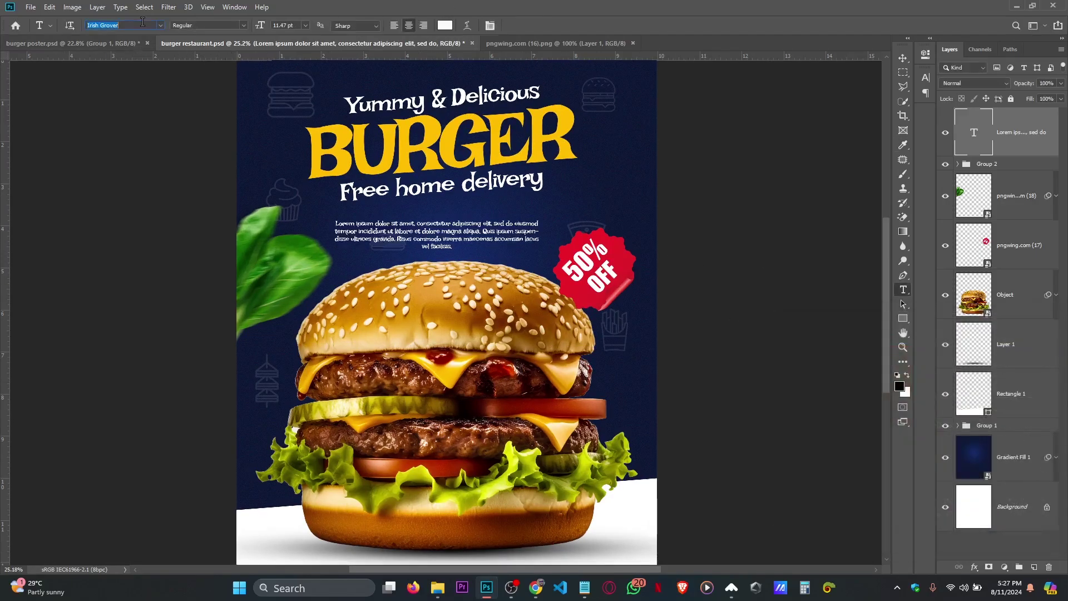
text(arial)
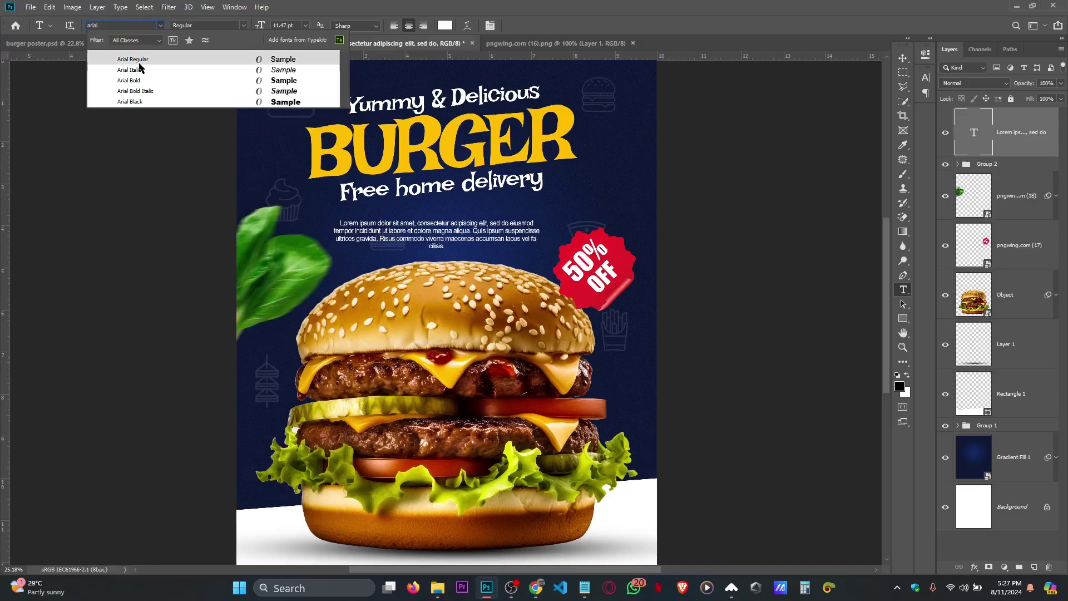
click(138, 64)
click(221, 25)
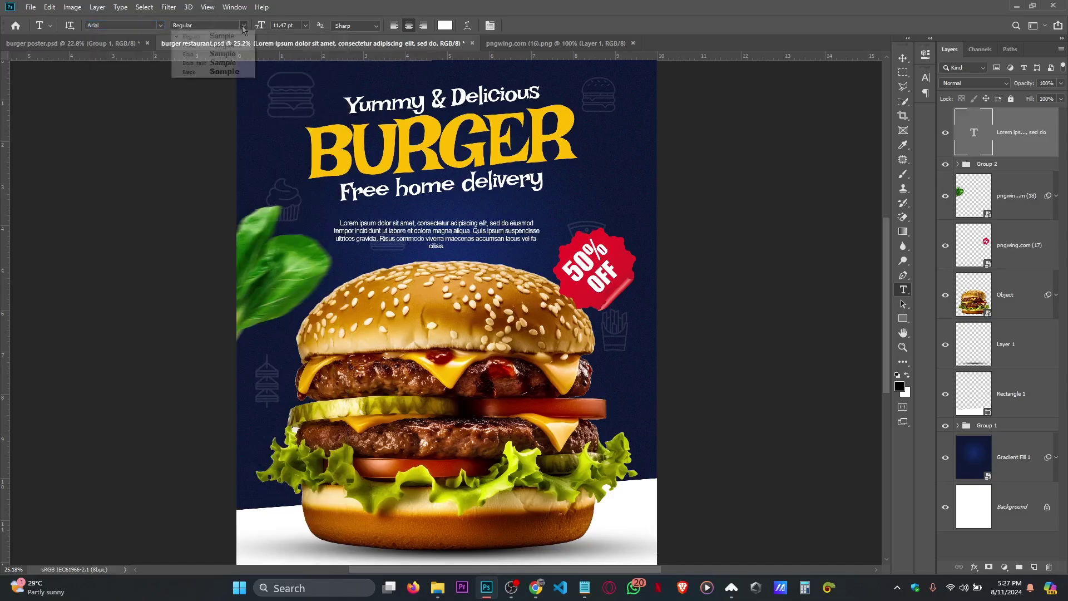
click(220, 54)
Enlarge the paragraph, centre it below Free home delivery, and save the poster.
click(902, 58)
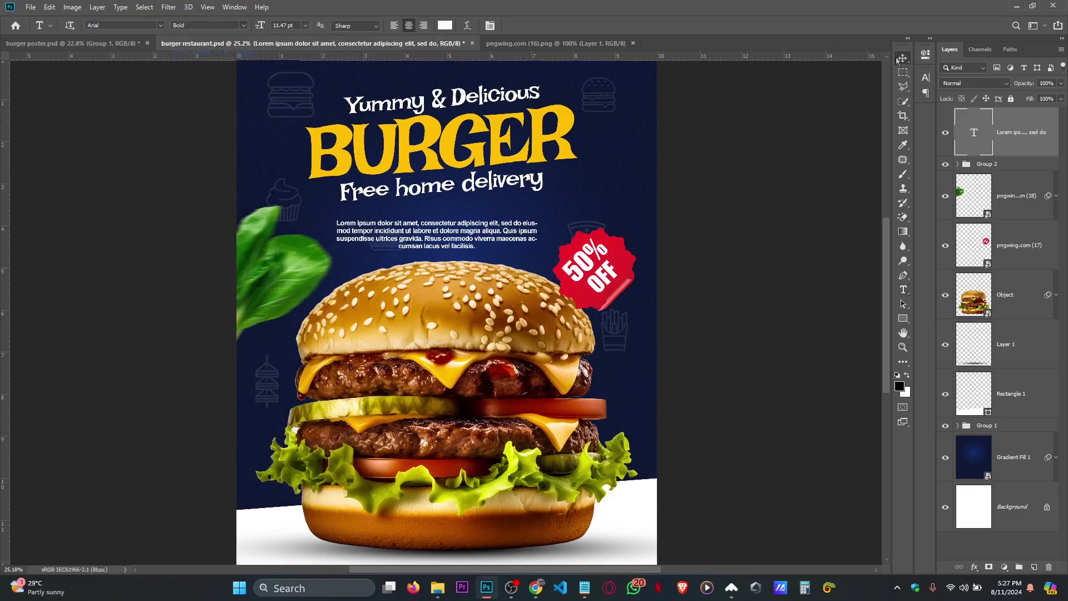
scroll(462, 287, up, 1)
key(ctrl+t)
drag(570, 199, 602, 168)
key(Return)
drag(513, 221, 499, 221)
key(ctrl+0)
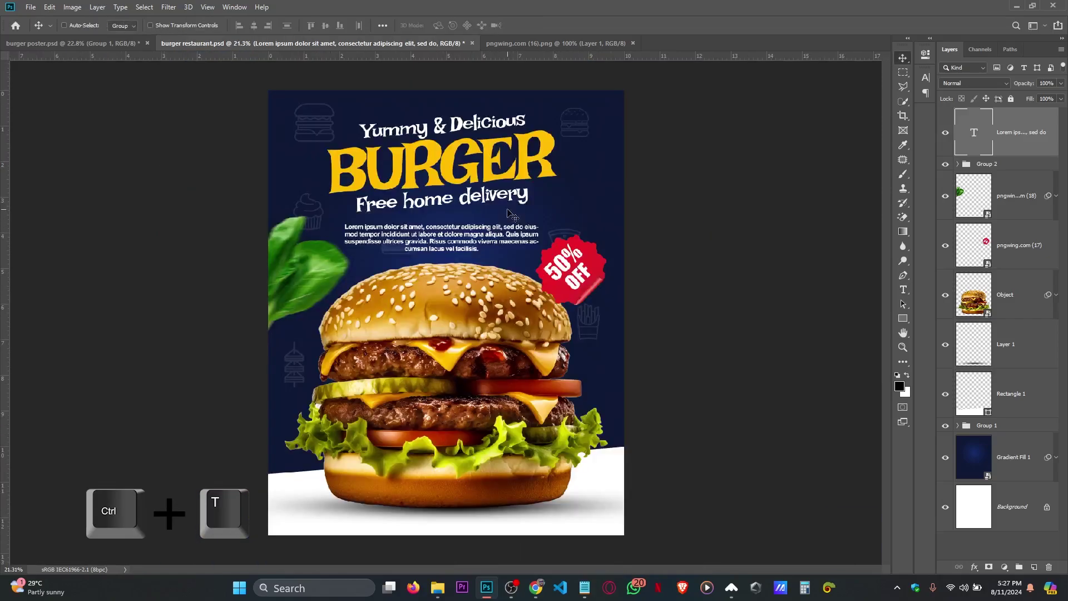
key(ctrl+s)
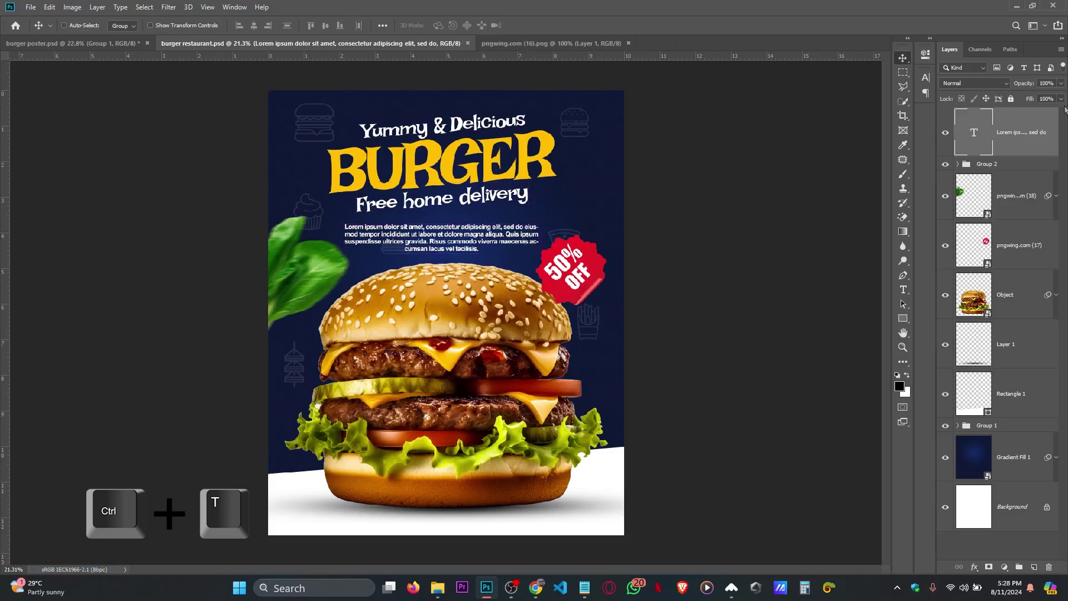
Draw a wide rounded-corner rectangle bar near the poster's bottom edge.
click(906, 320)
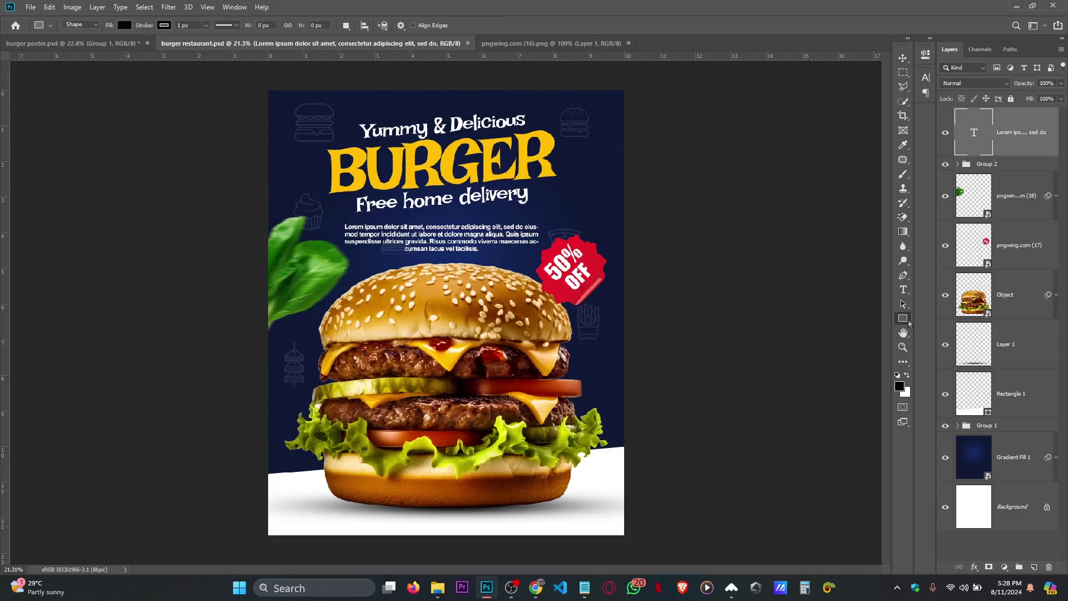
right_click(908, 322)
click(956, 327)
drag(385, 516, 493, 530)
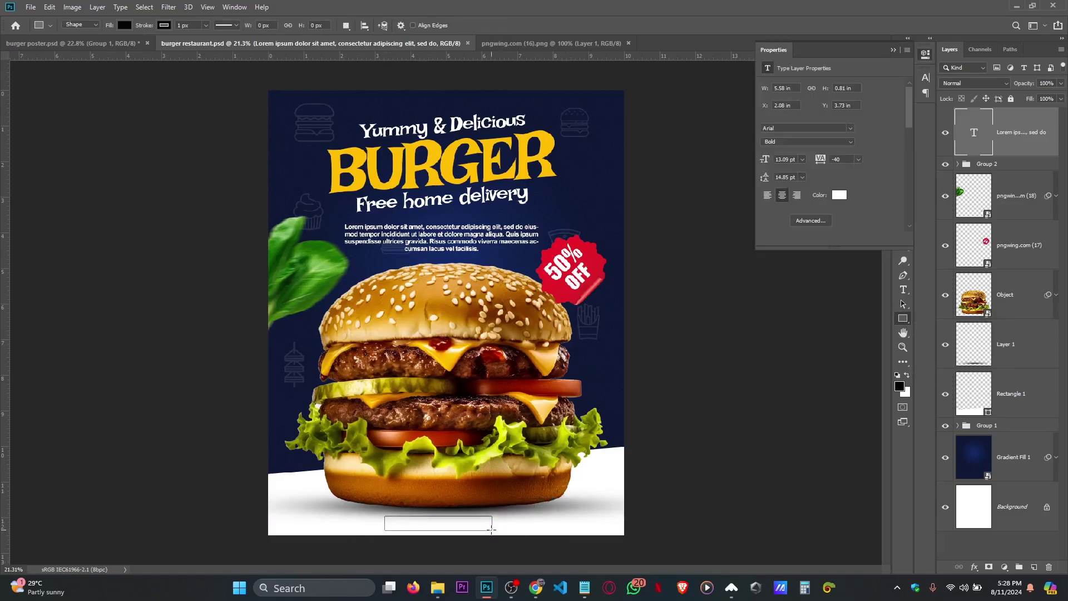
drag(766, 165, 799, 158)
click(893, 50)
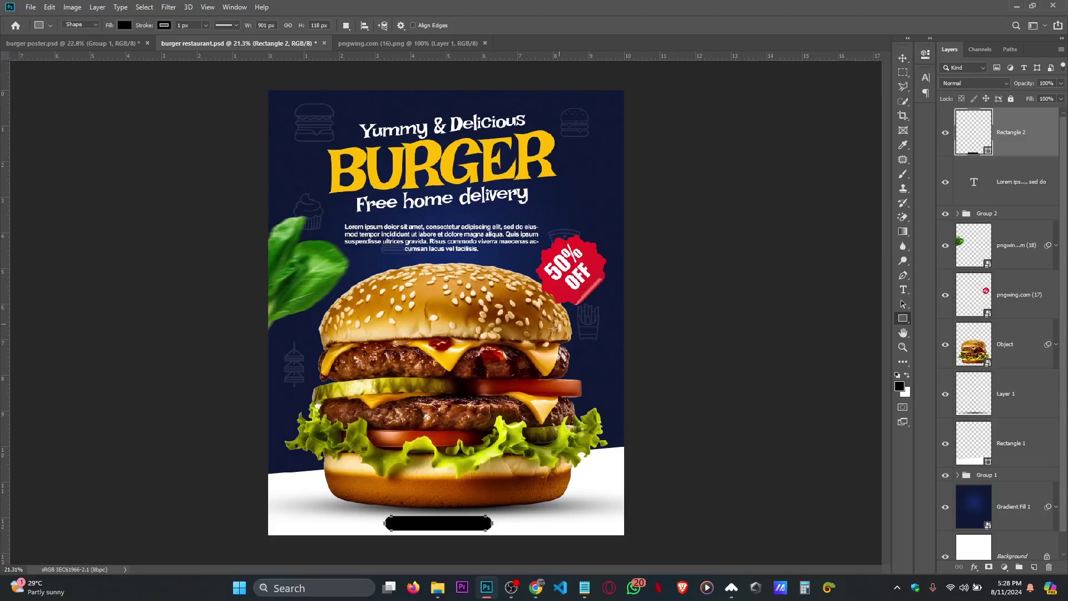
drag(547, 340, 553, 347)
key(ctrl+z)
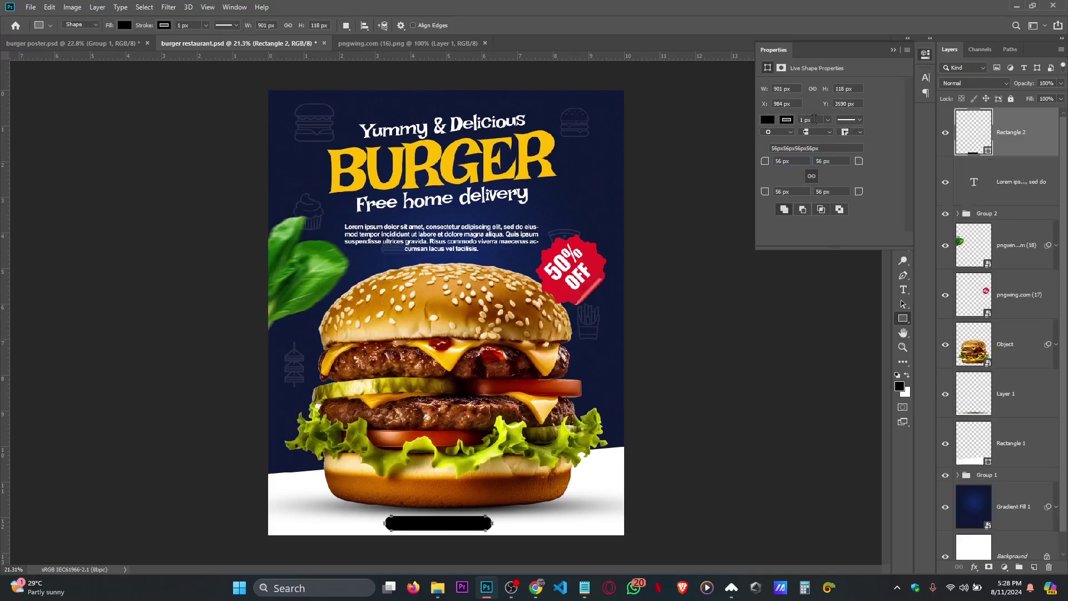
Fill the bar with the BURGER yellow #ffbd00 and nudge it slightly up.
click(767, 120)
click(875, 141)
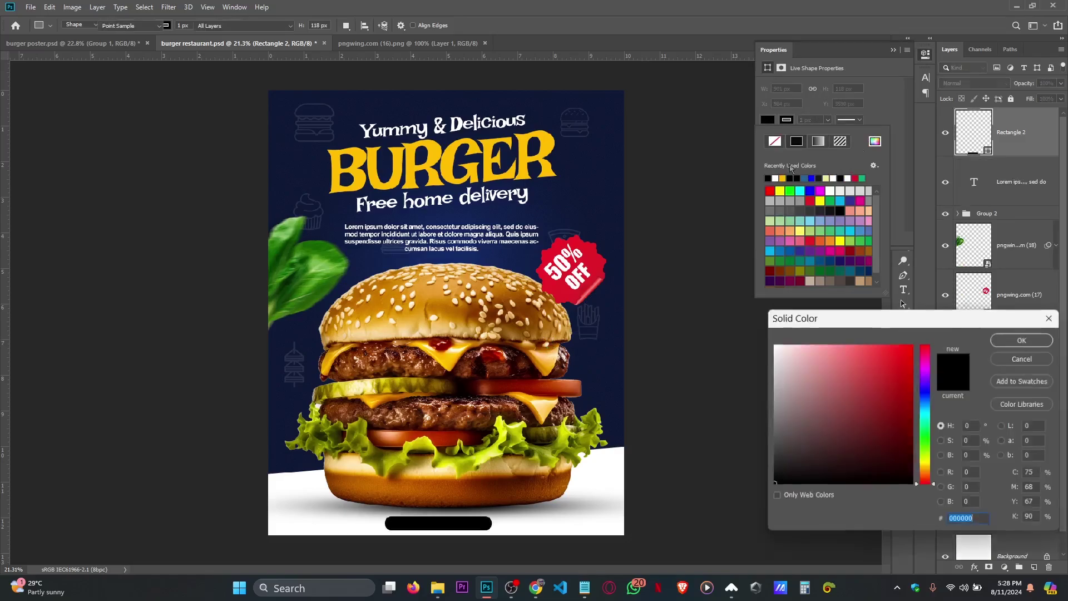
click(549, 139)
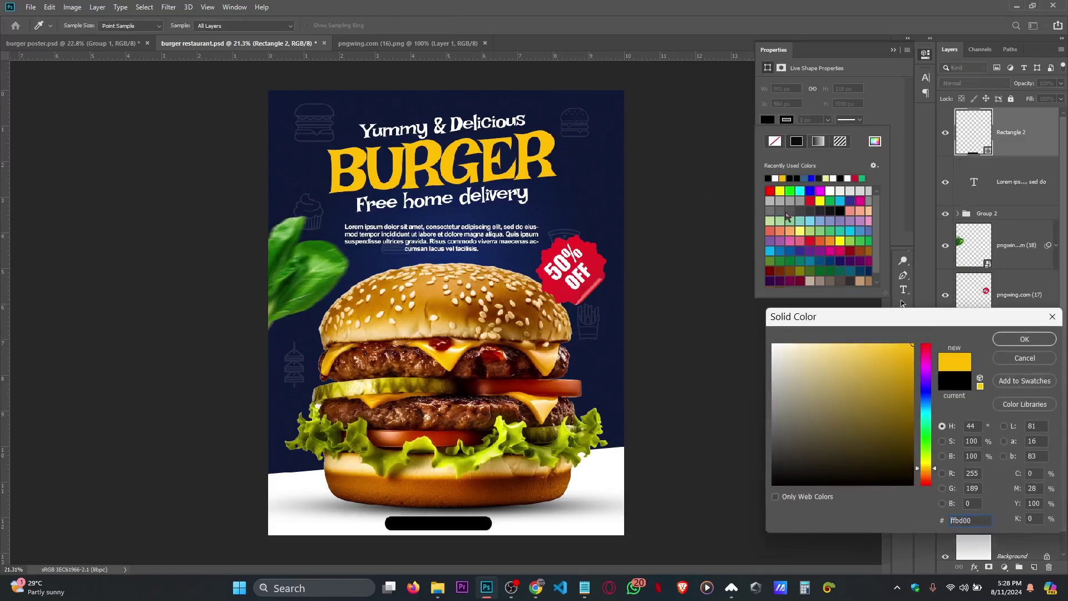
click(1024, 339)
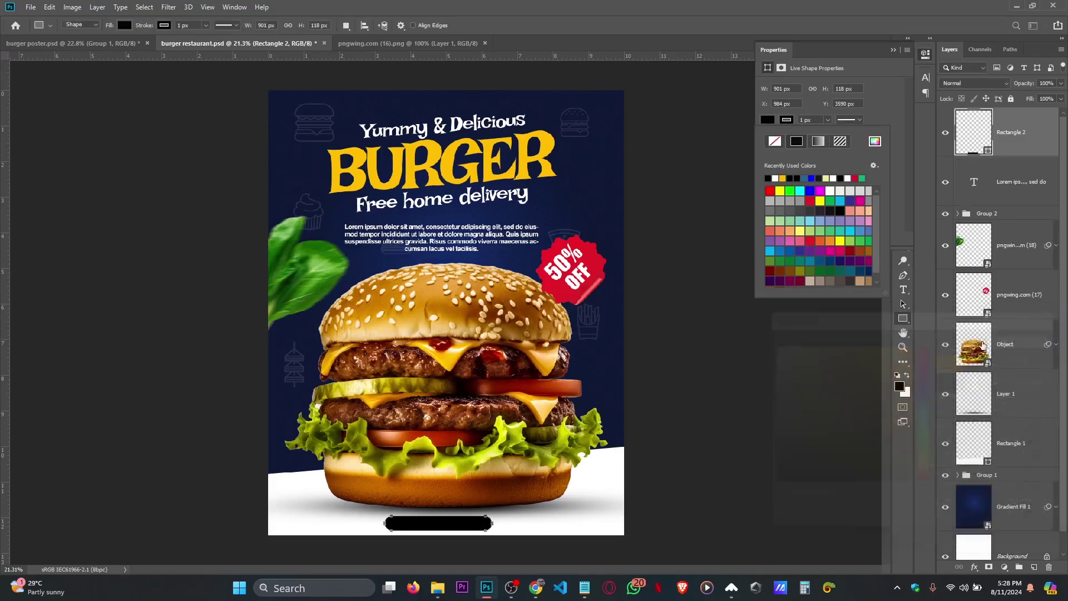
click(893, 49)
key(v)
drag(583, 411, 595, 411)
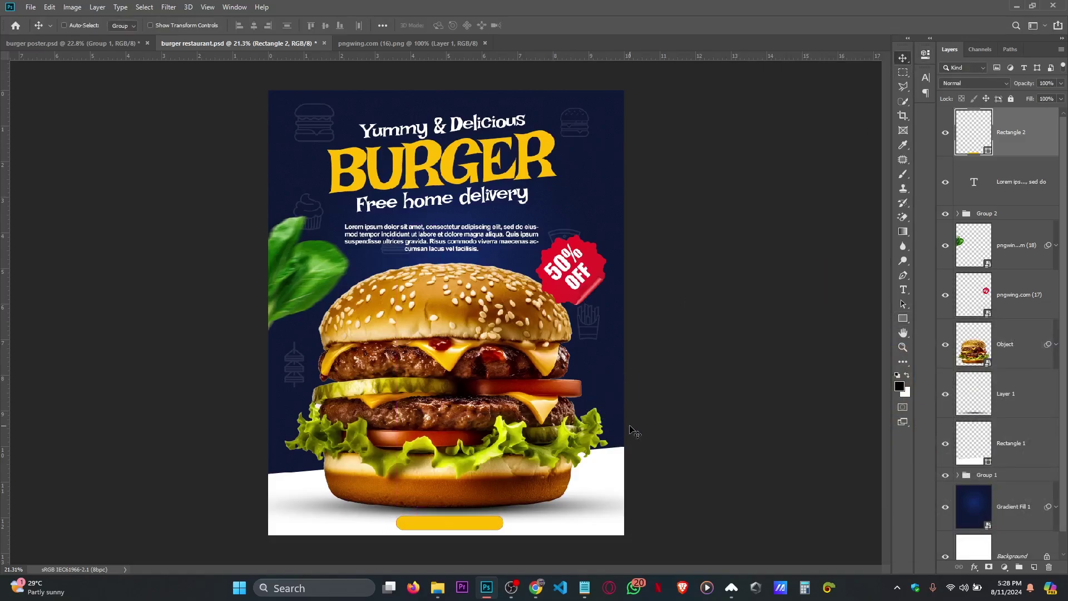
key(shift+Up)
key(shift+Up)
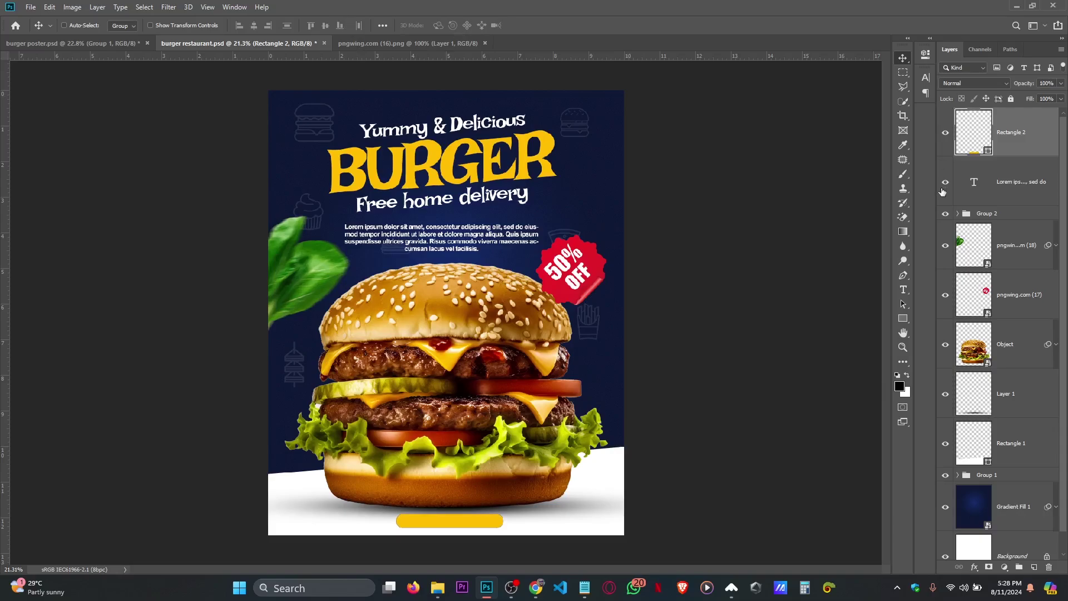
Remove the bar's dark outline by setting its stroke to none.
click(900, 320)
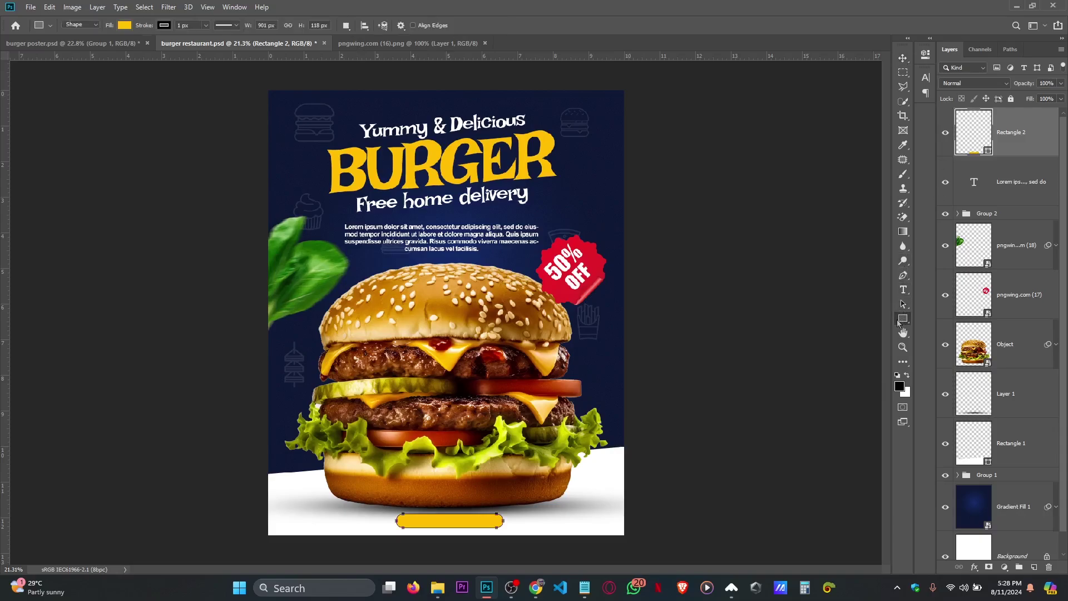
click(165, 26)
click(116, 49)
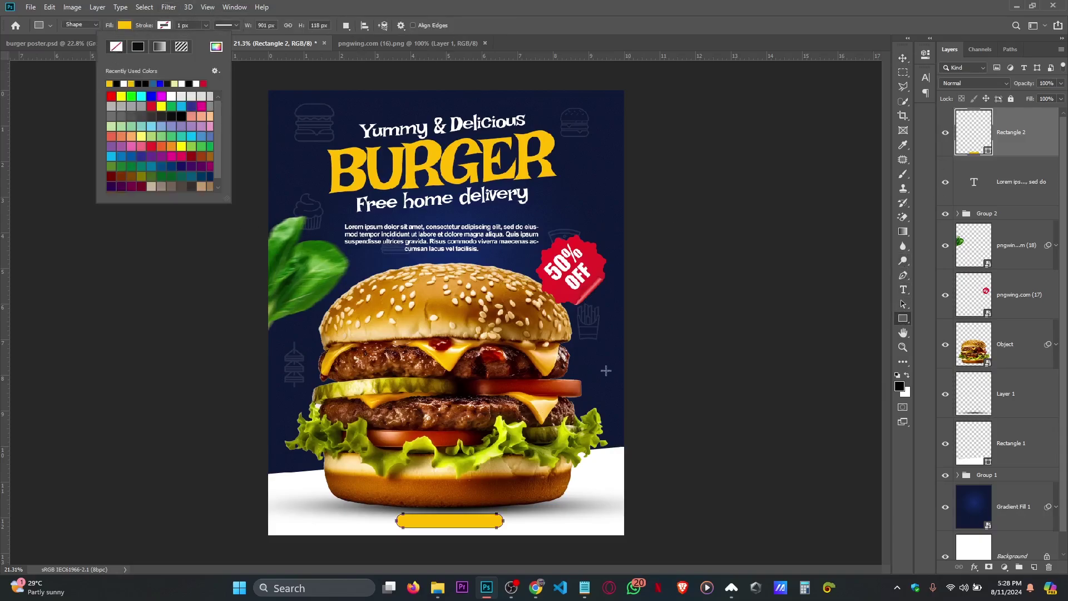
click(914, 73)
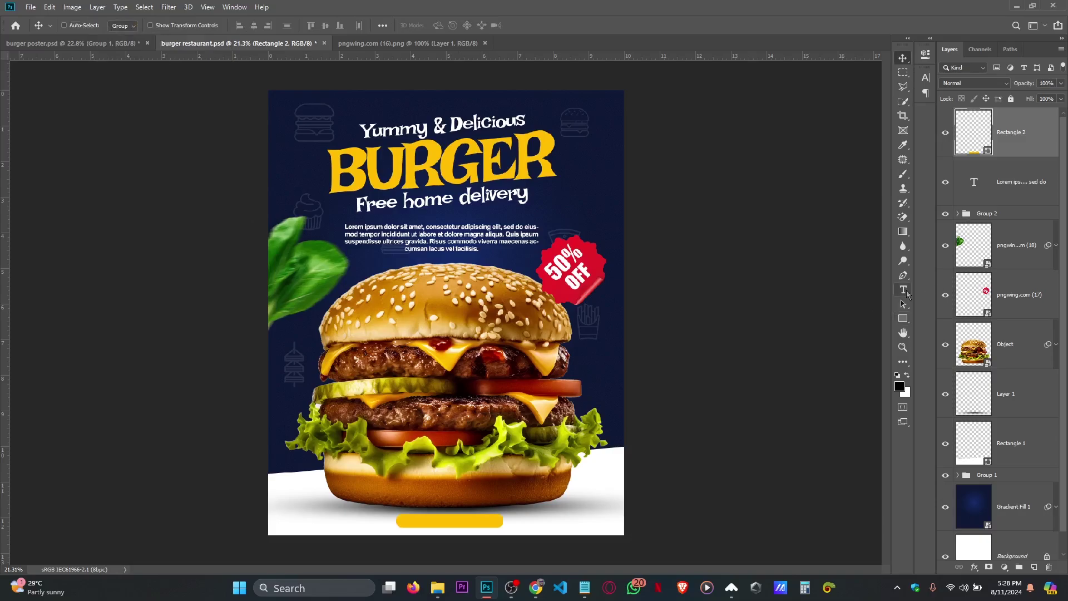
click(903, 290)
Add a button text layer and enlarge it onto the yellow bar.
click(455, 294)
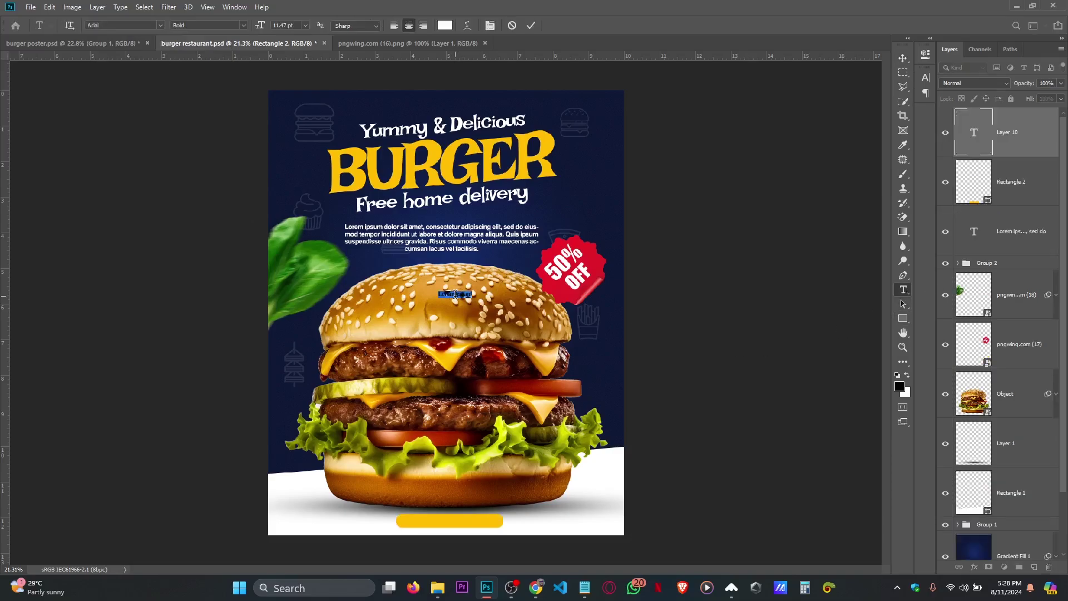
key(BackSpace)
click(531, 25)
key(ctrl+t)
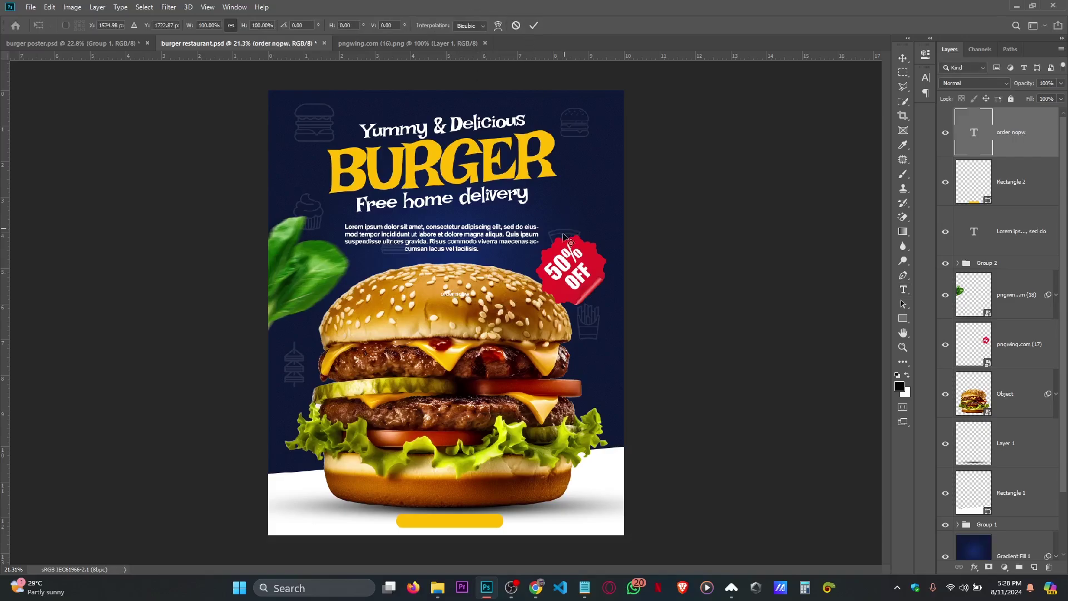
drag(472, 304, 462, 539)
key(Return)
key(v)
Correct the button text so it reads 'Order now' with a capital O.
scroll(461, 538, up, 5)
key(t)
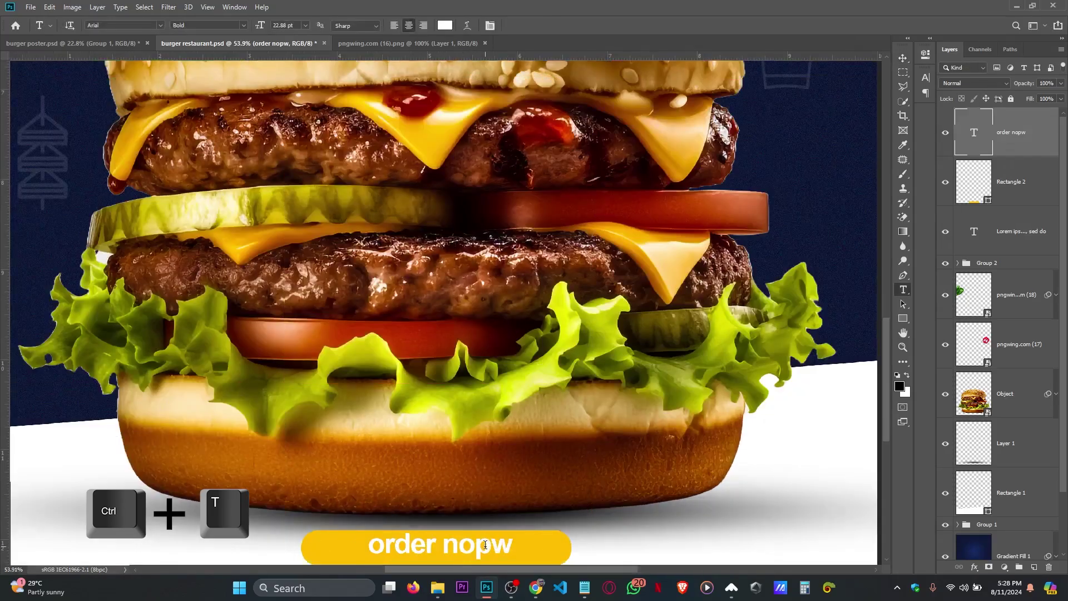
click(487, 545)
key(BackSpace)
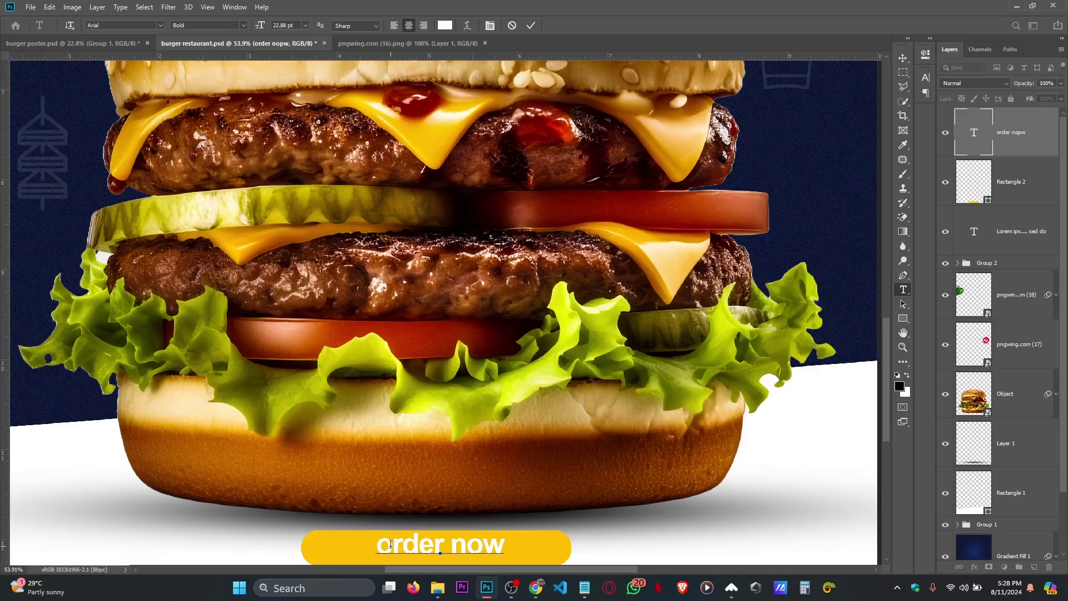
drag(390, 545, 371, 546)
text(O)
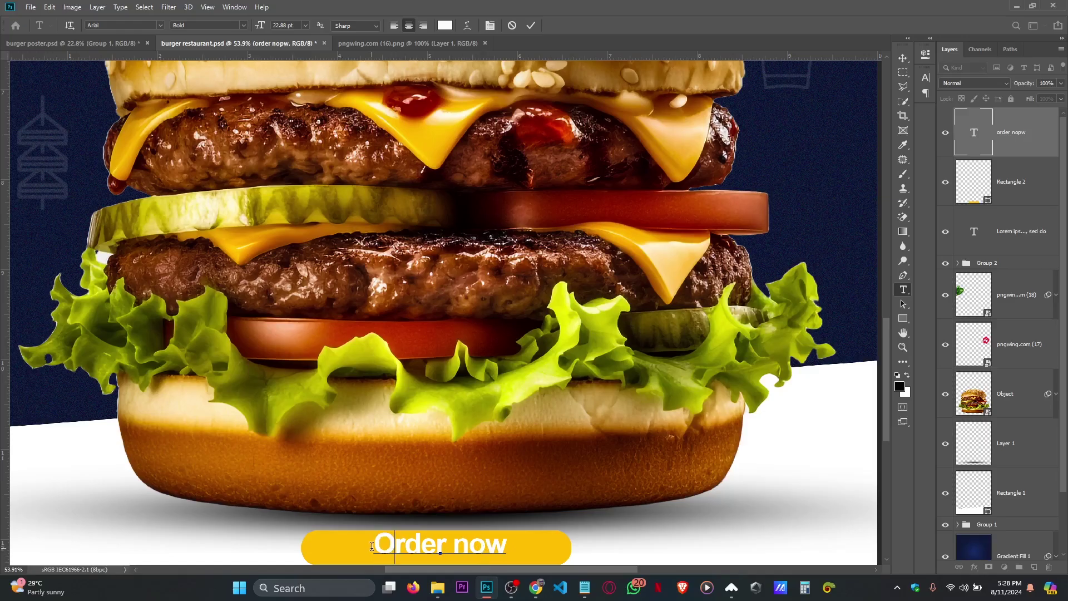
click(531, 26)
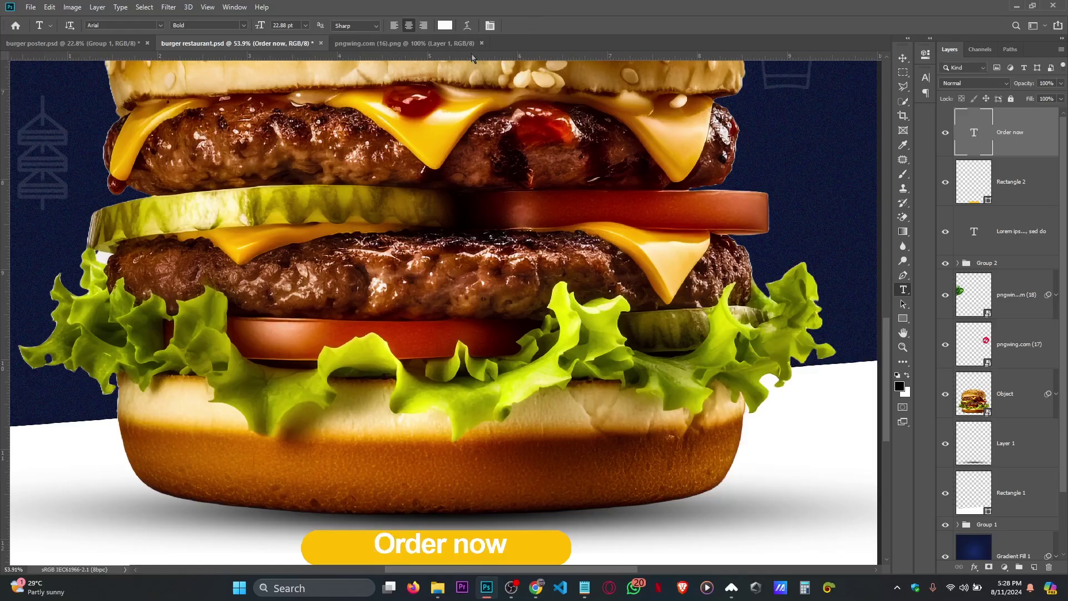
Set the Order now text colour to the navy background colour 0e1934.
click(444, 26)
click(872, 484)
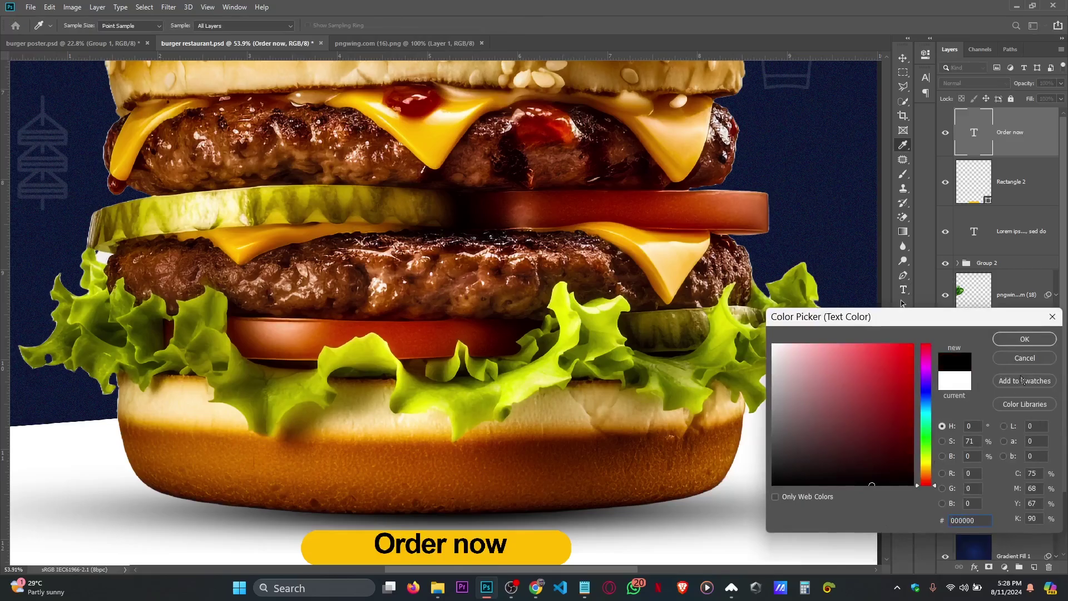
click(821, 182)
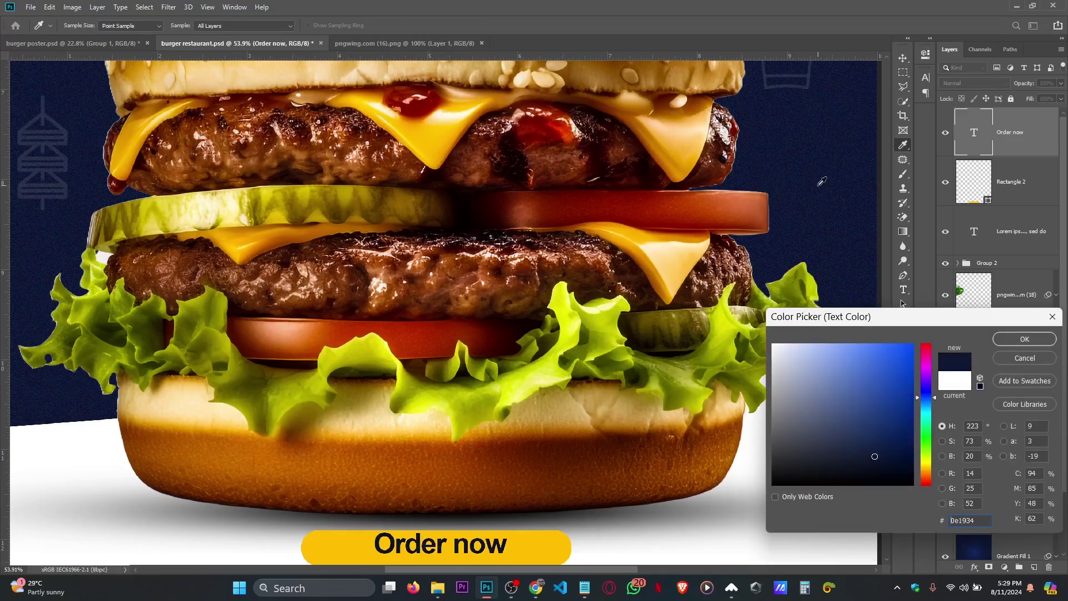
click(1026, 339)
Apply All Caps in the Character panel so the label reads ORDER NOW.
key(v)
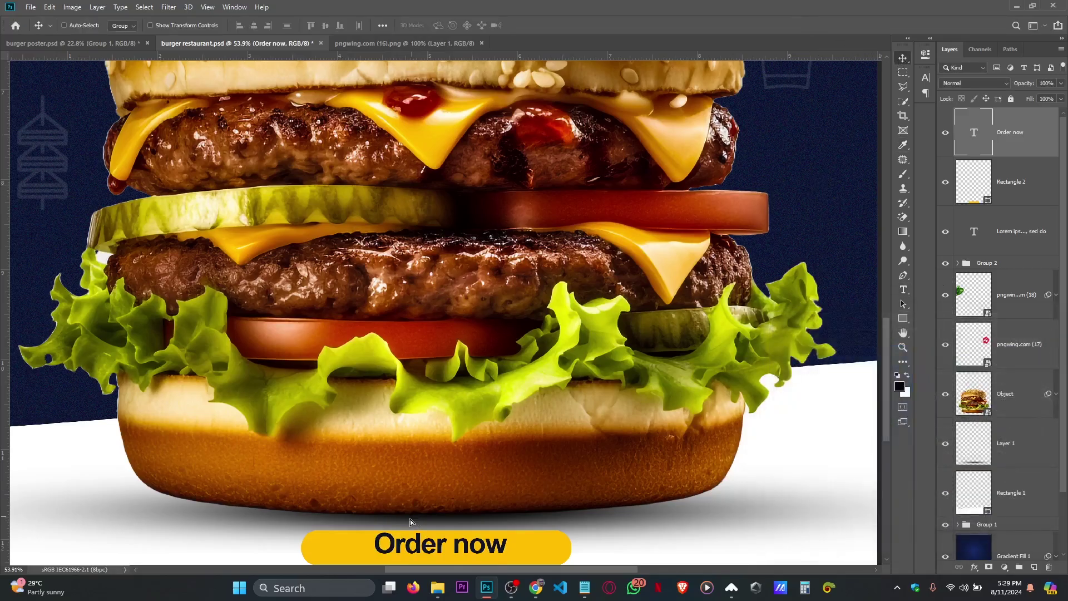
scroll(445, 505, down, 2)
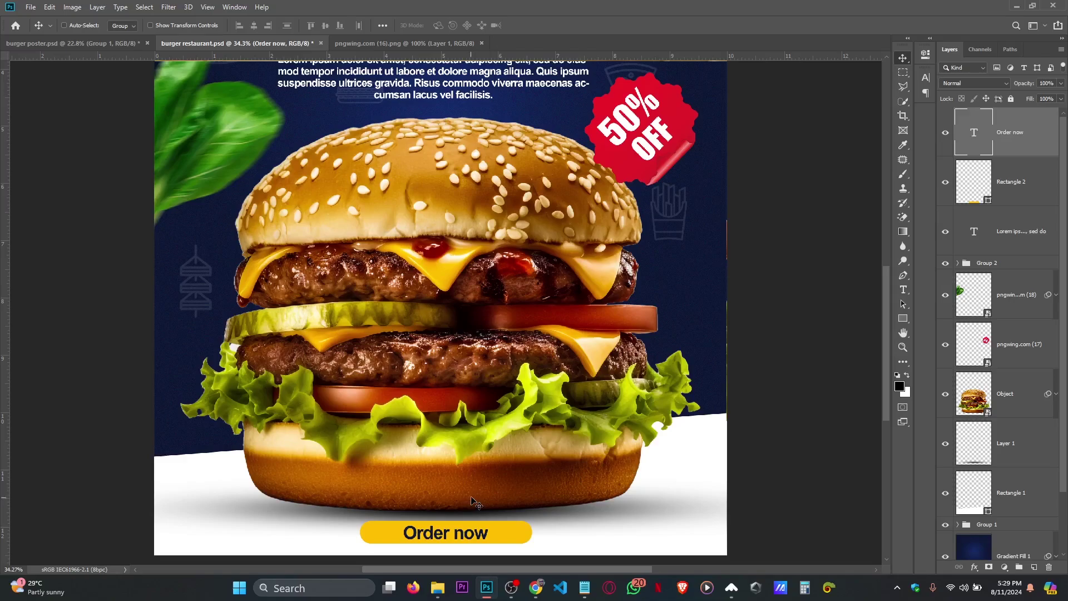
scroll(473, 501, down, 1)
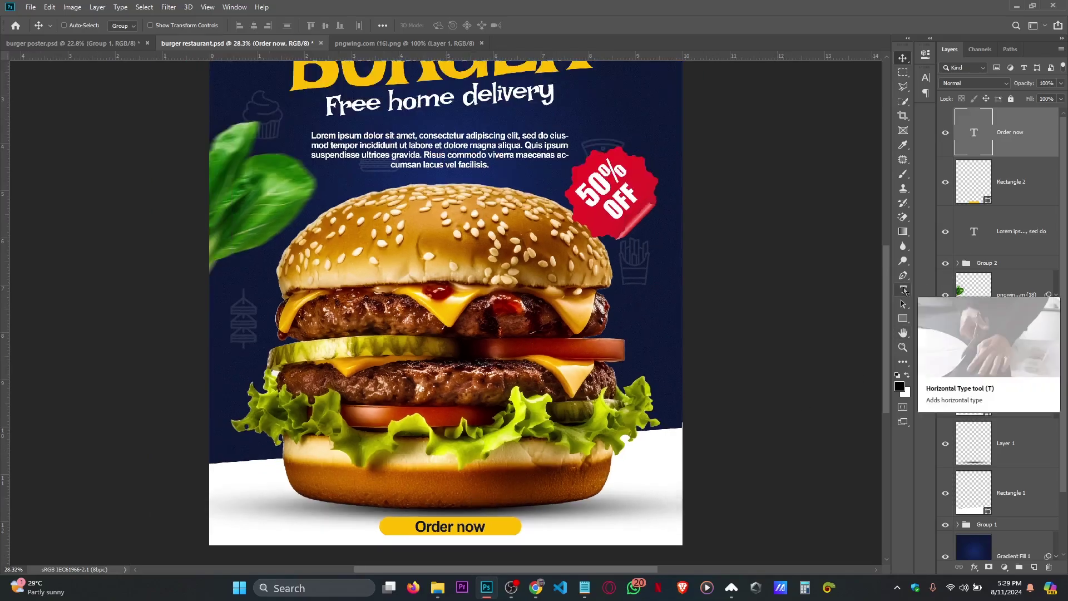
click(904, 289)
click(491, 25)
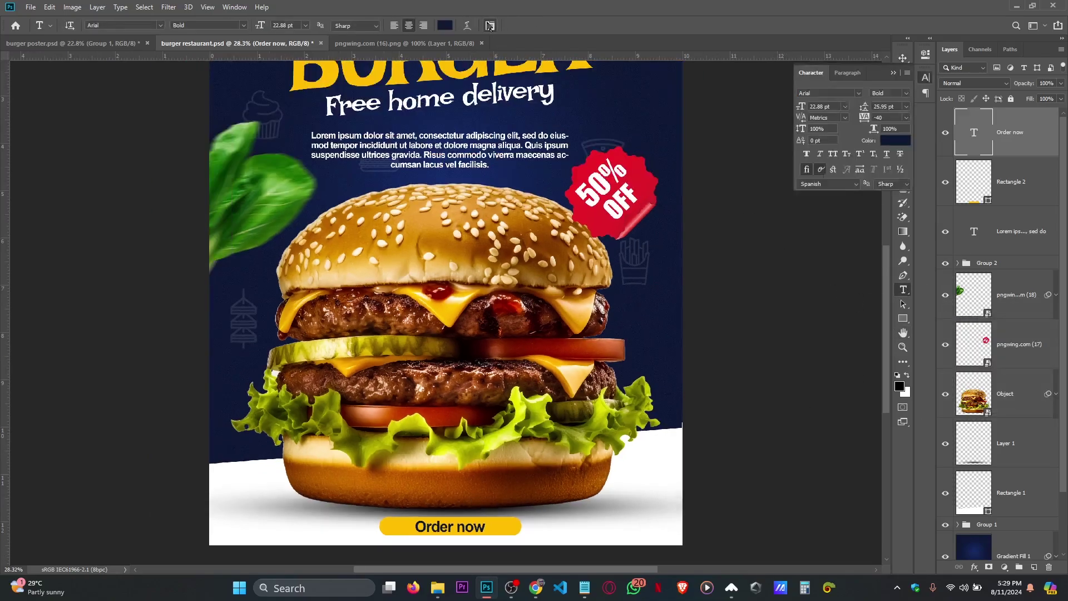
click(836, 157)
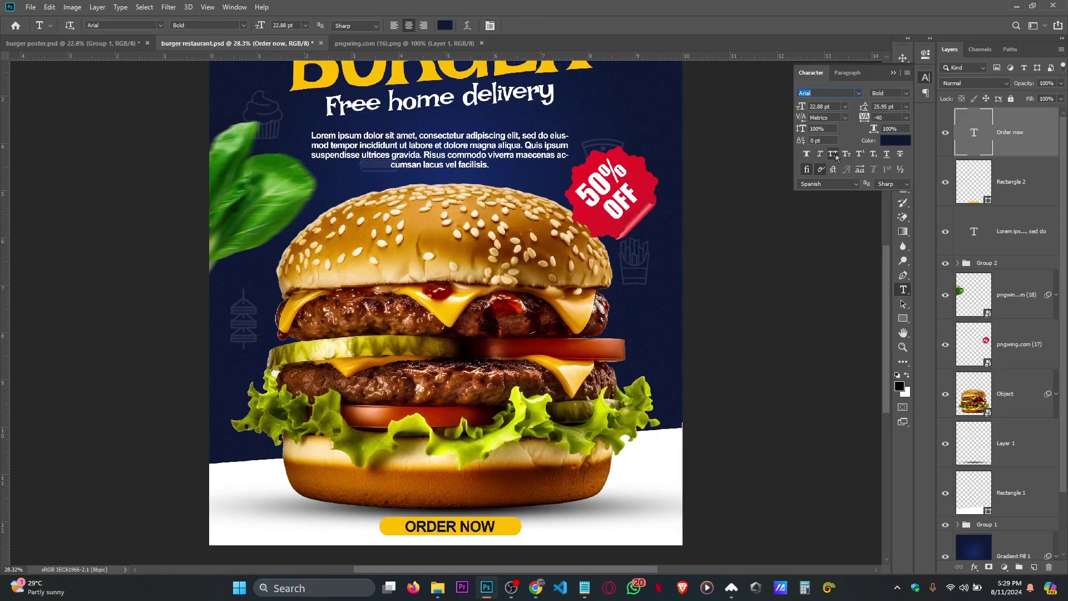
click(892, 73)
key(Escape)
click(903, 57)
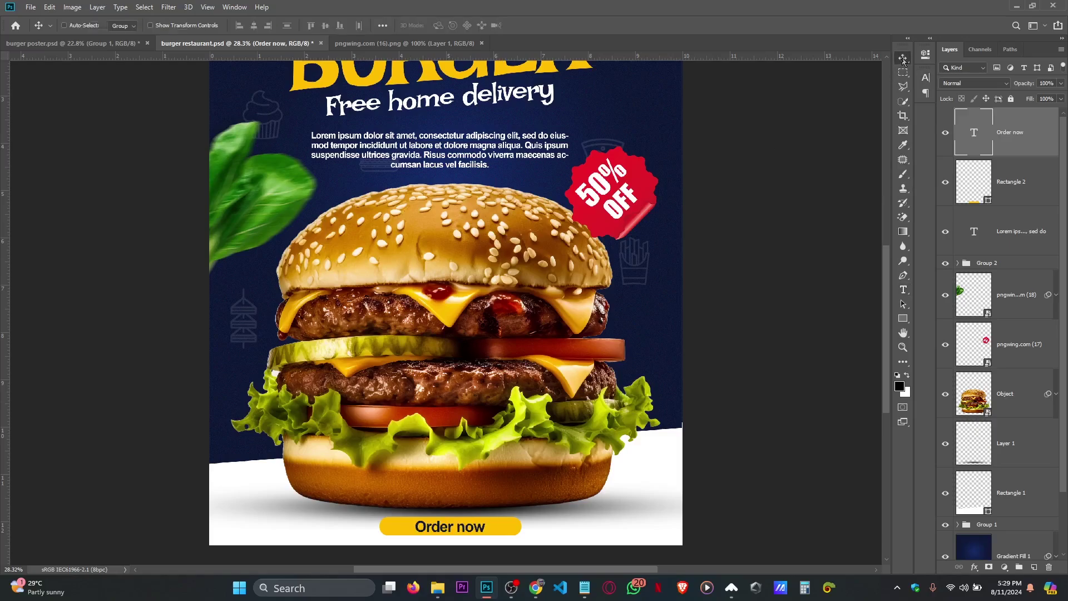
click(902, 289)
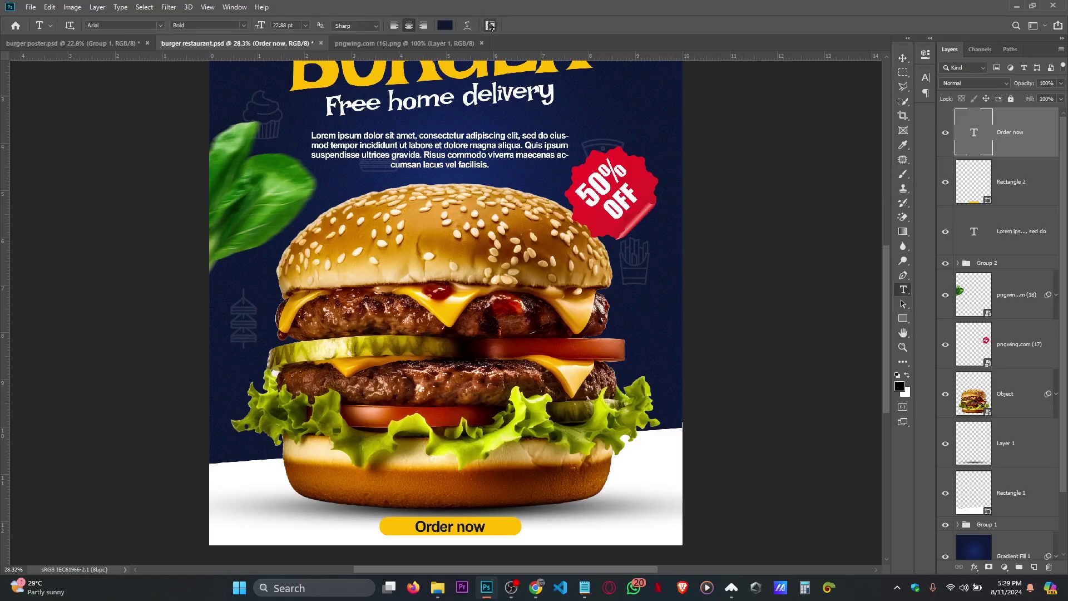
click(490, 25)
click(836, 156)
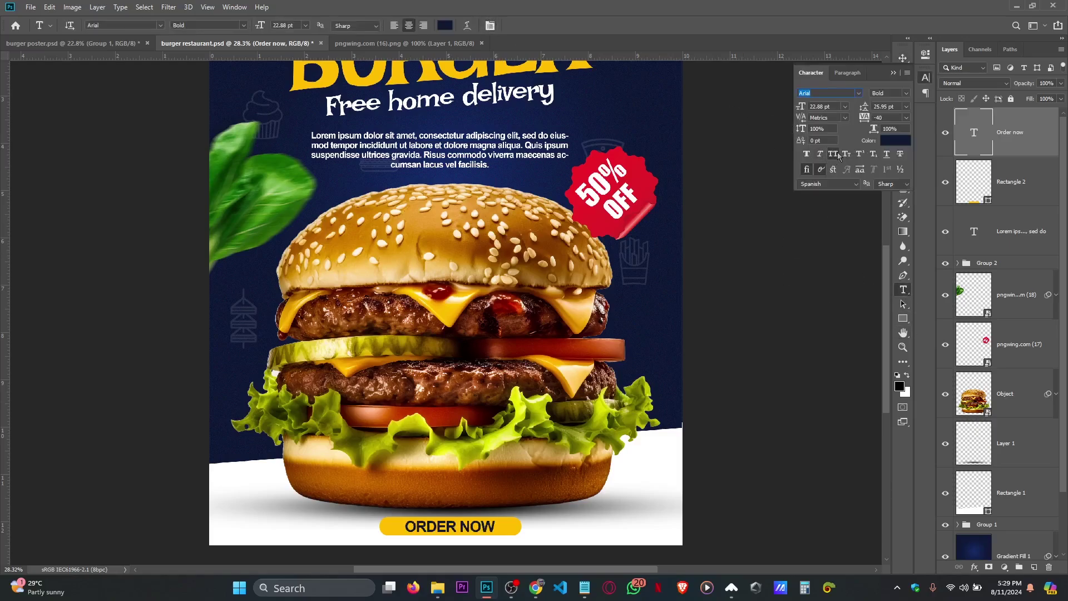
click(893, 73)
Narrow the ORDER NOW text to fit neatly inside the yellow button.
key(ctrl+t)
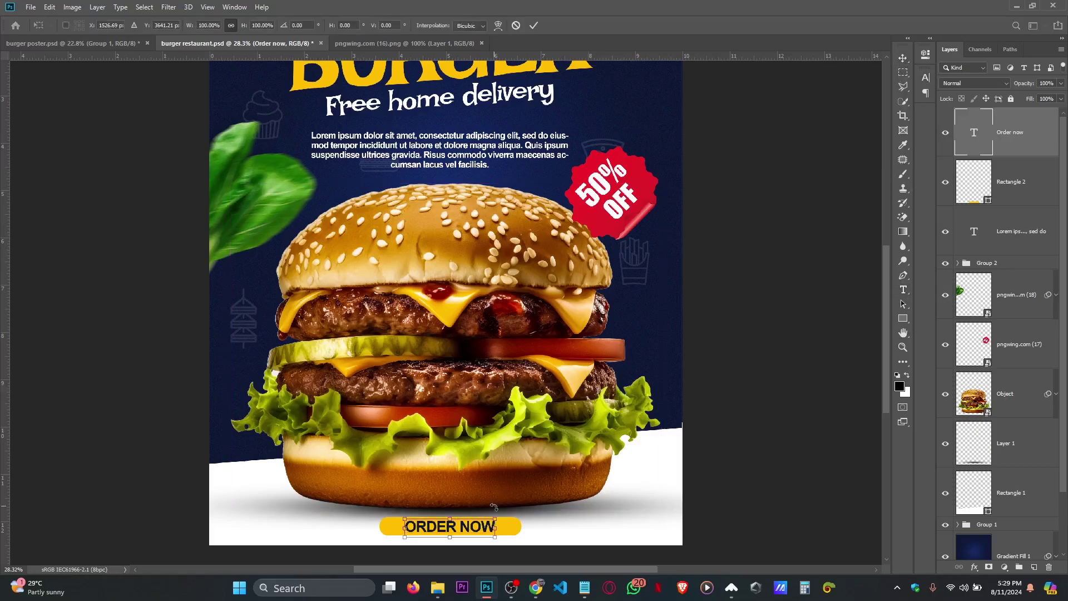
drag(496, 526, 474, 527)
key(Return)
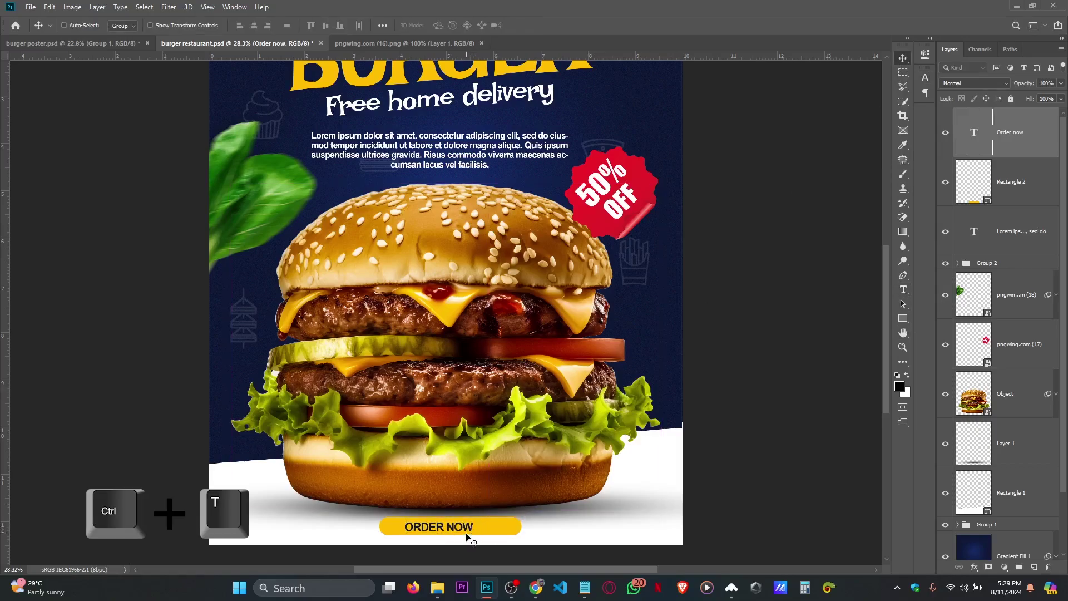
scroll(489, 509, down, 2)
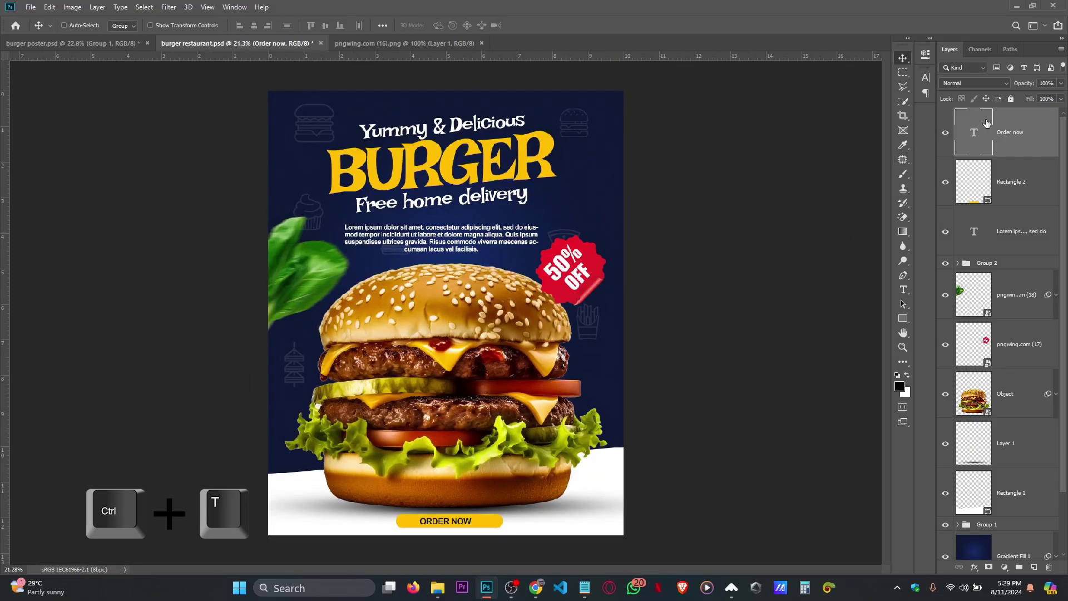
Merge all visible layers into a new layer and raise Camera Raw Clarity to +29.
key(ctrl+shift+alt+e)
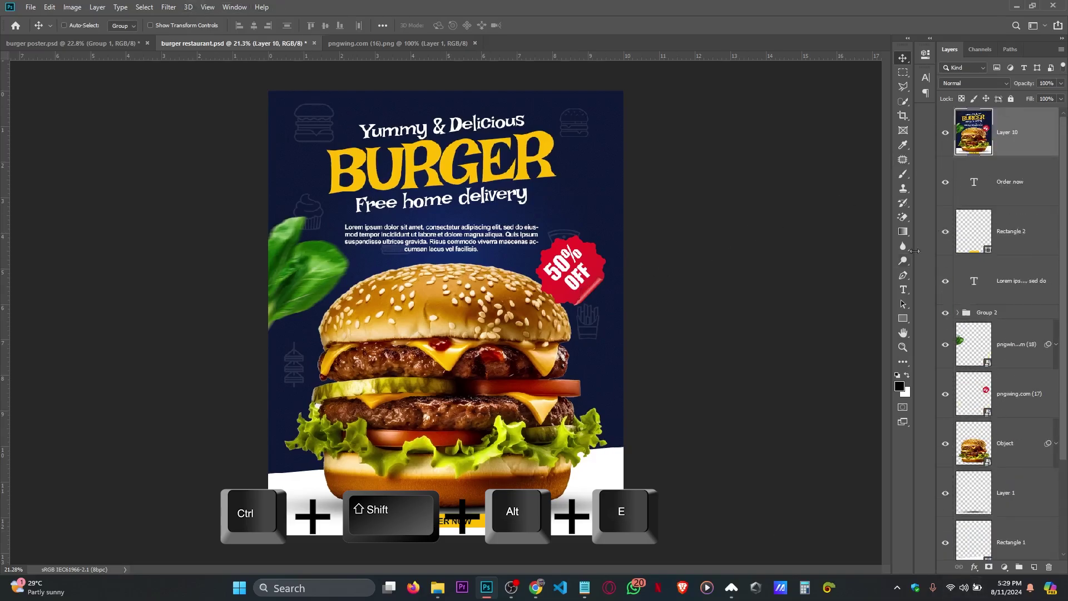
click(168, 6)
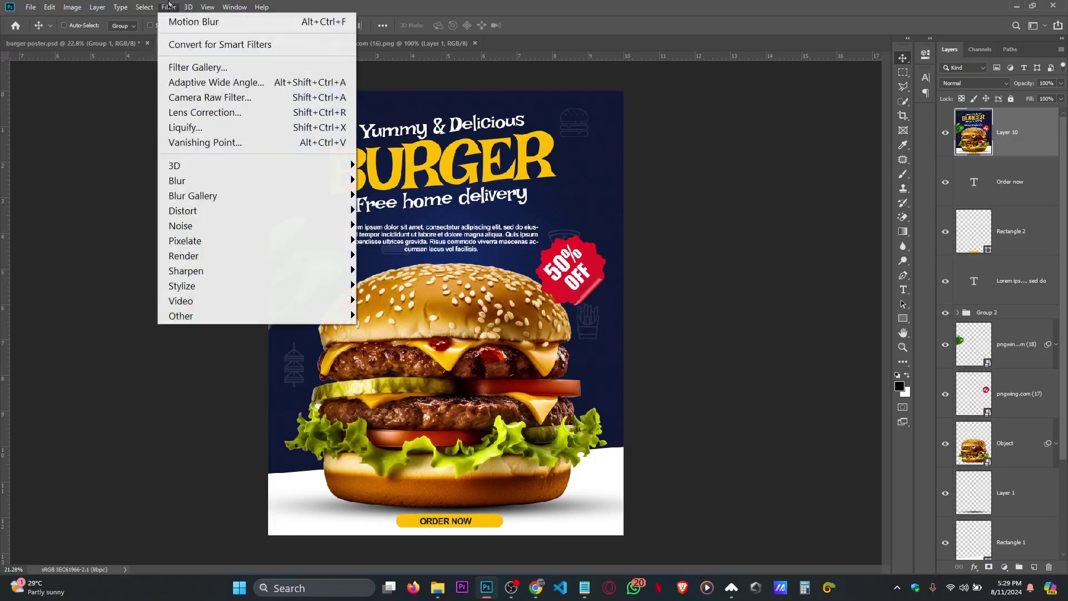
click(187, 98)
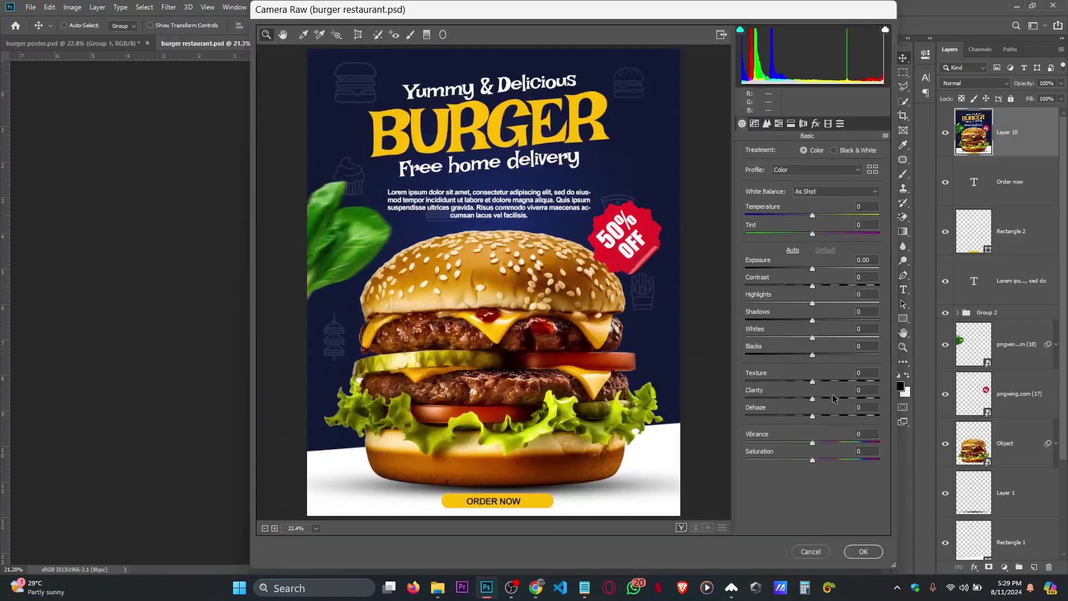
drag(833, 399, 831, 399)
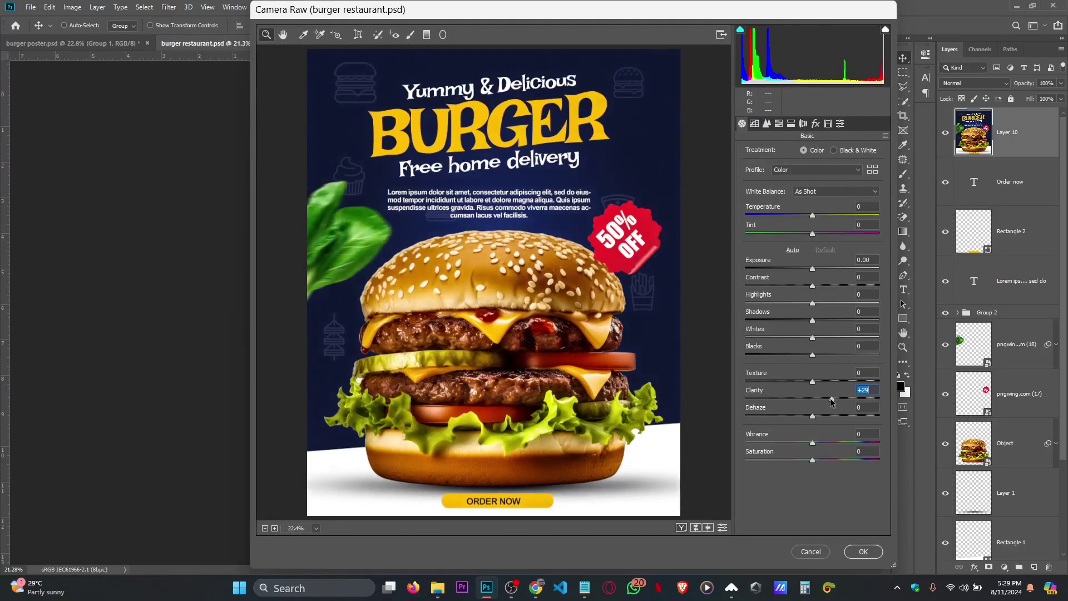
Boost HSL saturation: Blues +21, Yellows +31, Oranges +30, Greens +39, Reds +45.
click(779, 123)
click(826, 286)
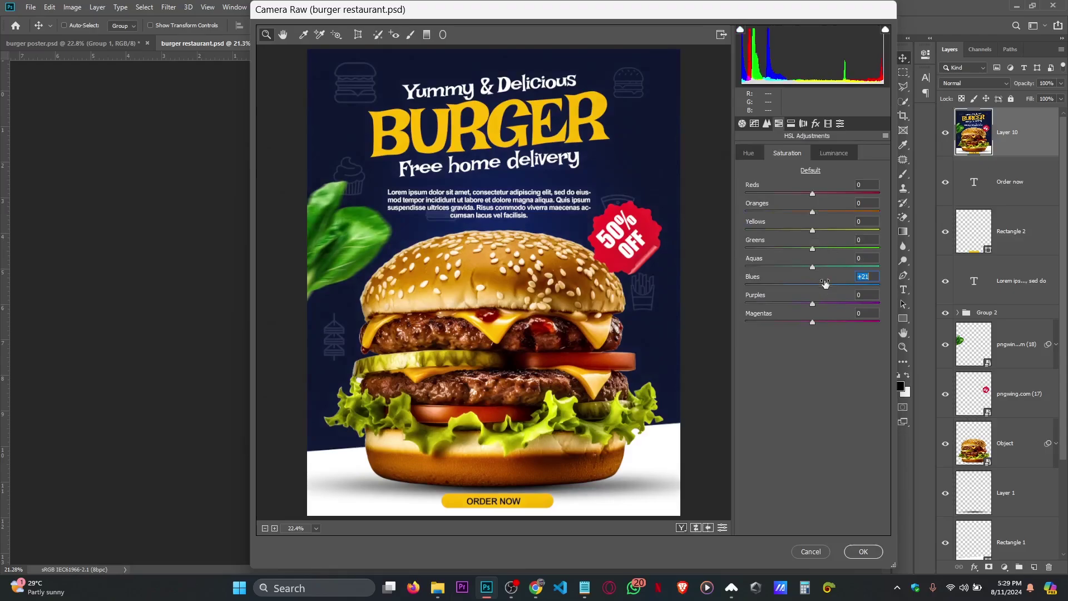
click(834, 224)
click(832, 212)
click(838, 248)
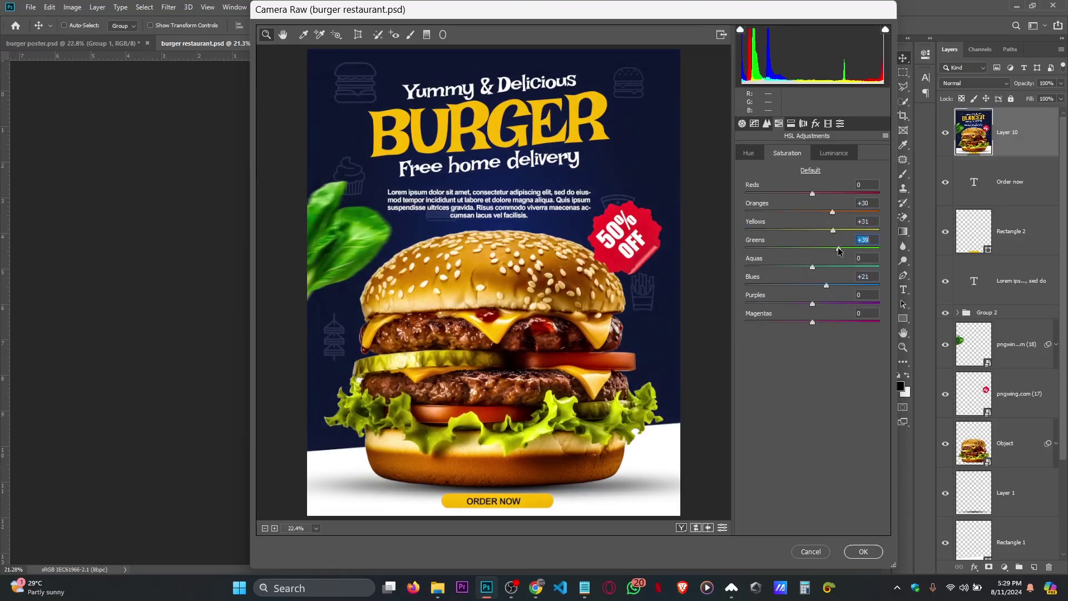
click(842, 195)
click(742, 123)
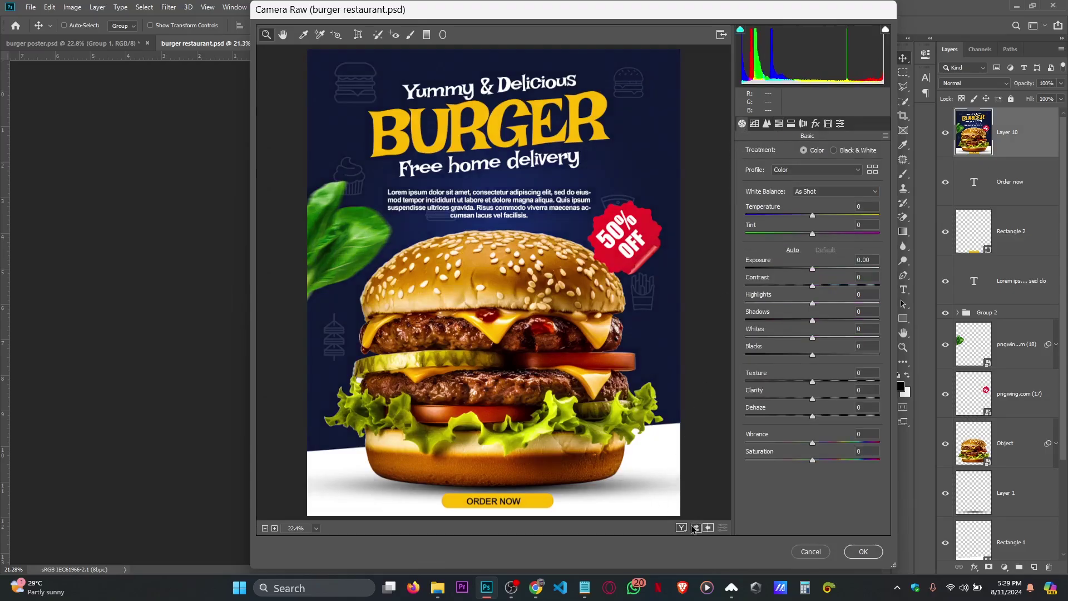
Apply the Camera Raw adjustments to the merged poster layer.
click(863, 551)
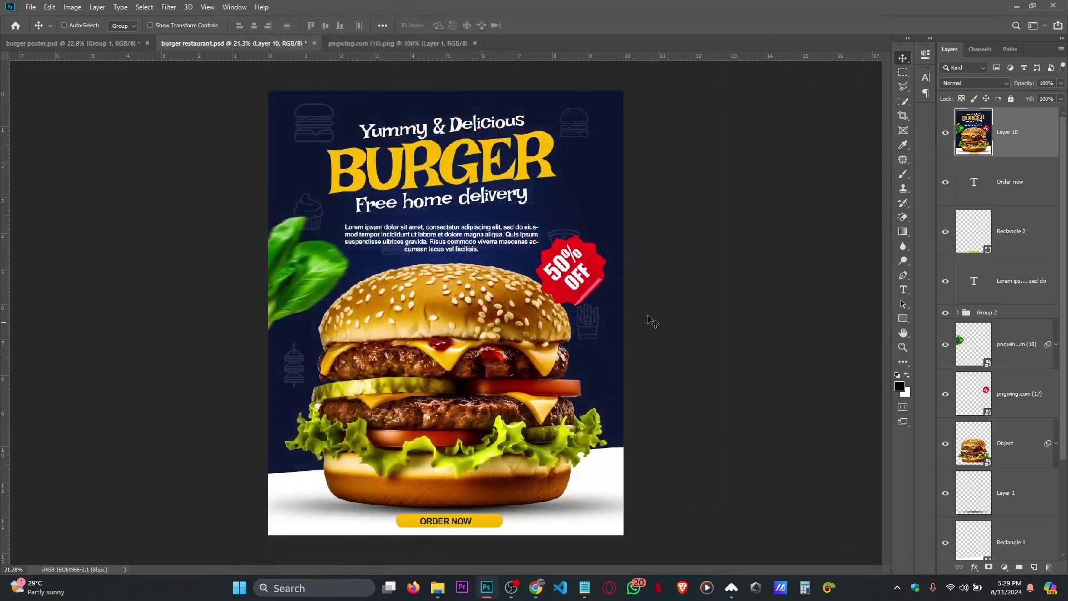
scroll(499, 259, up, 3)
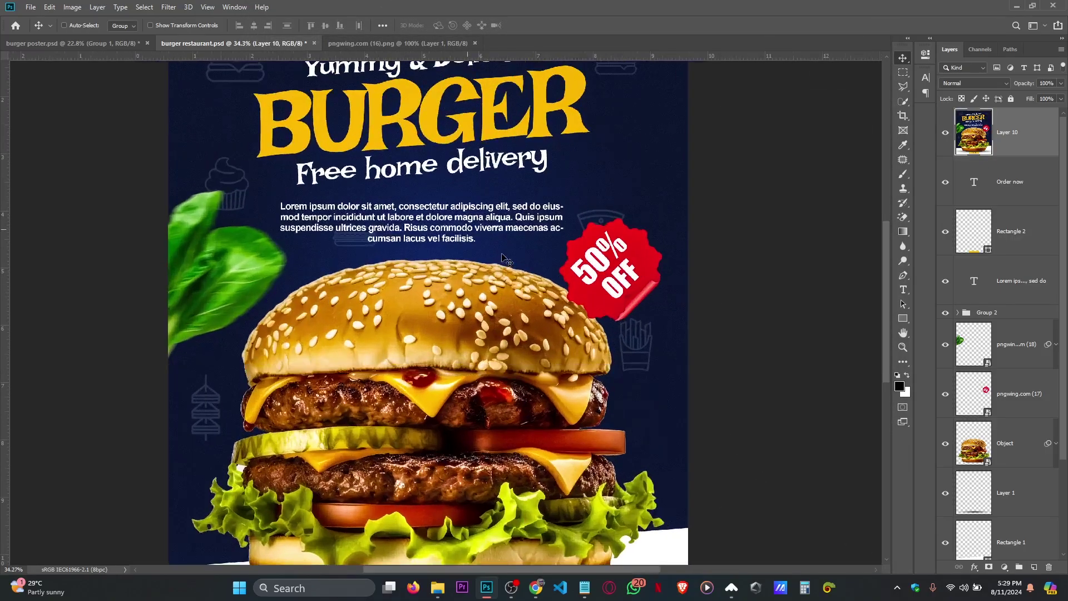
scroll(520, 236, down, 2)
scroll(520, 237, down, 2)
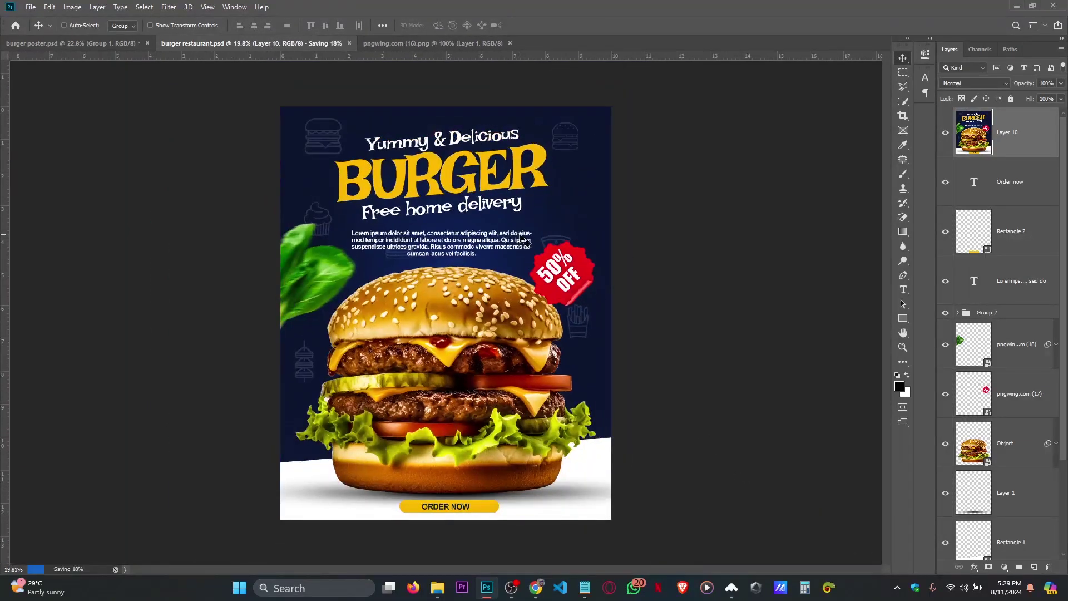
Save the poster to the Desktop as JPEG 'burger restaurant' with default quality options.
click(29, 7)
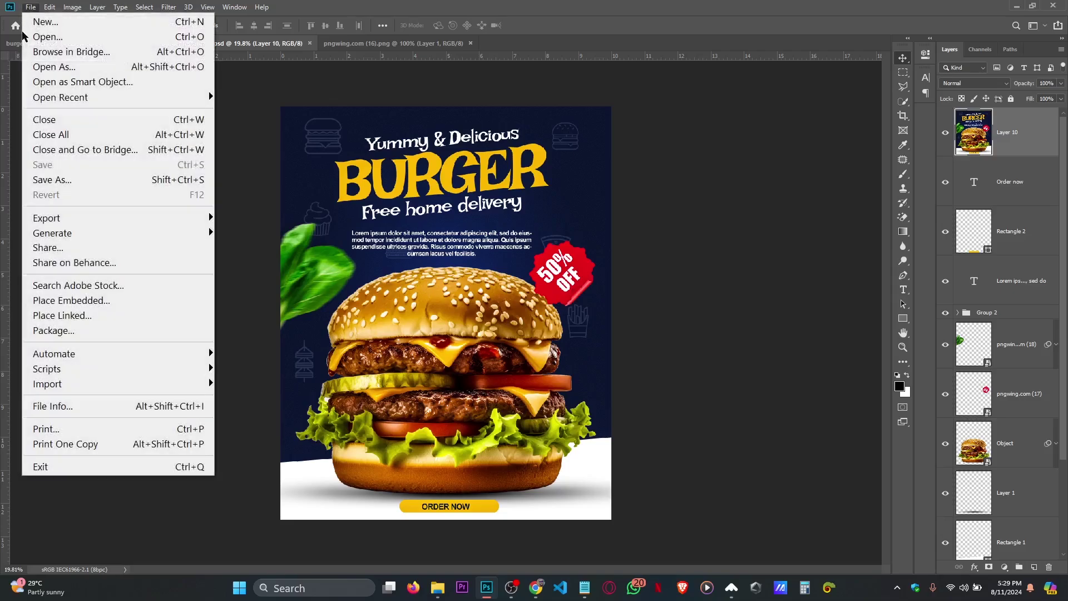
click(50, 180)
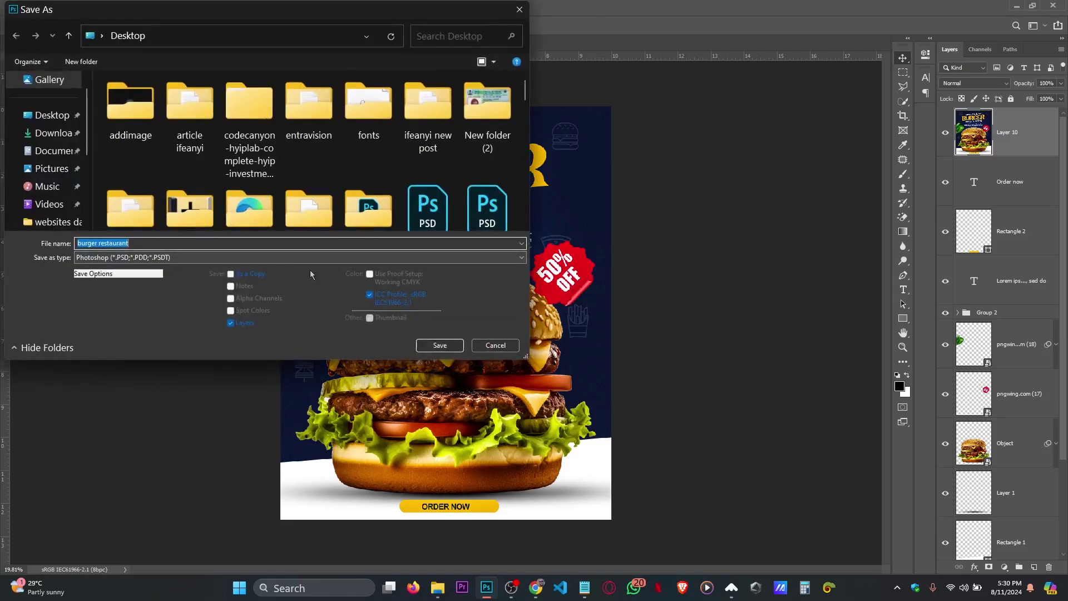
click(206, 257)
click(143, 343)
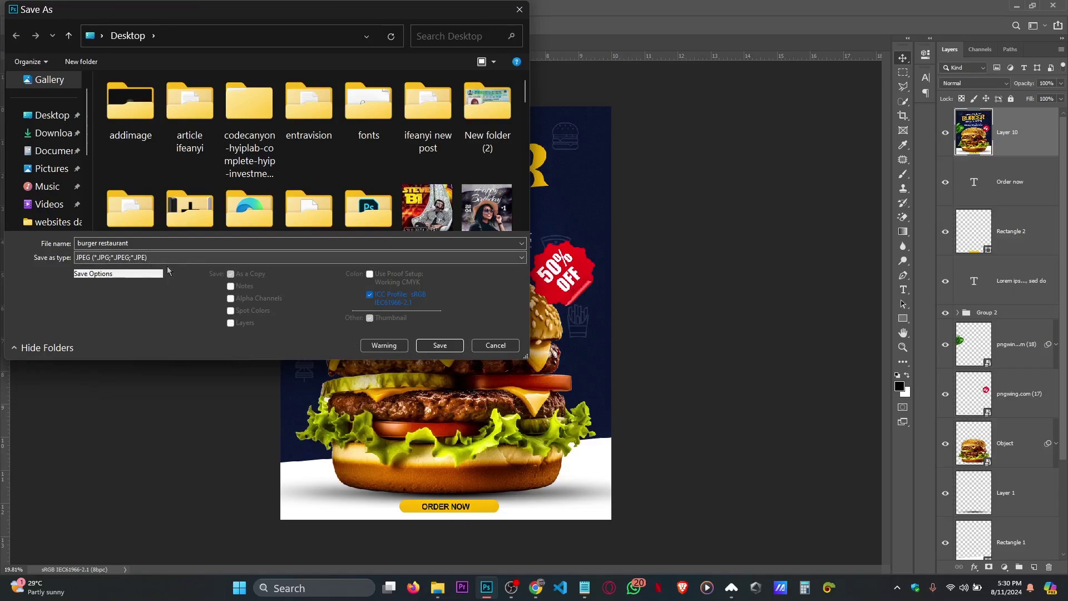
click(423, 347)
click(591, 146)
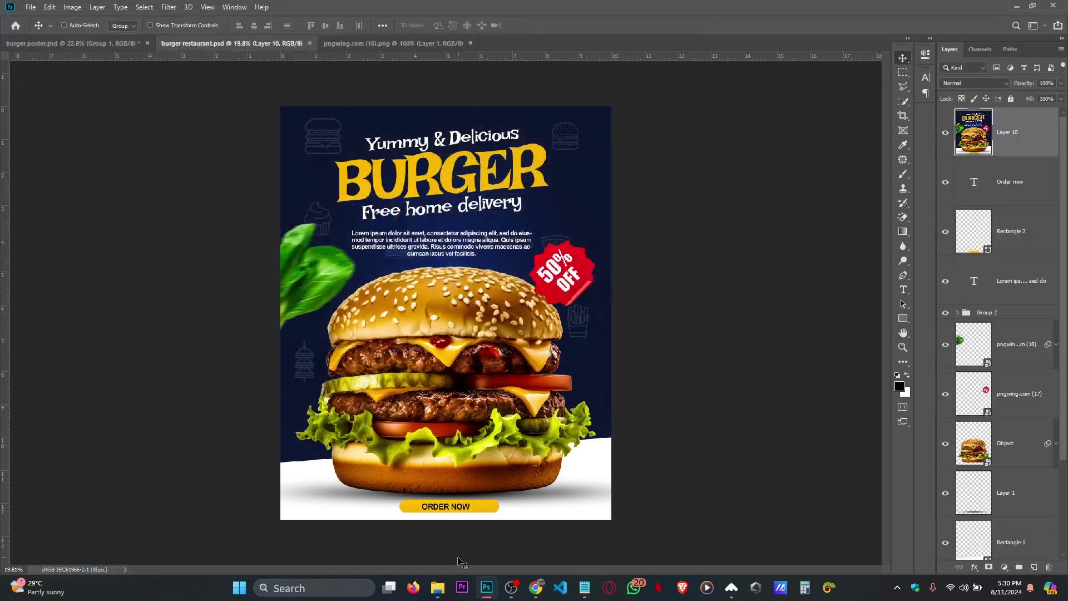
Open burger restaurant.jpg from the Desktop folder in File Explorer.
click(437, 587)
scroll(556, 306, down, 10)
click(48, 141)
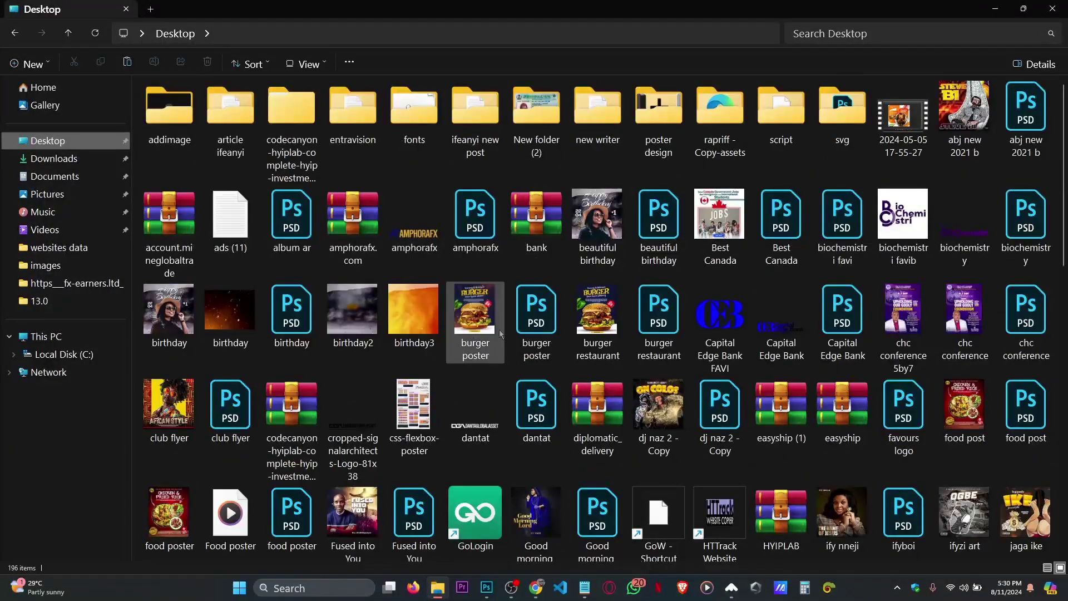
double_click(597, 312)
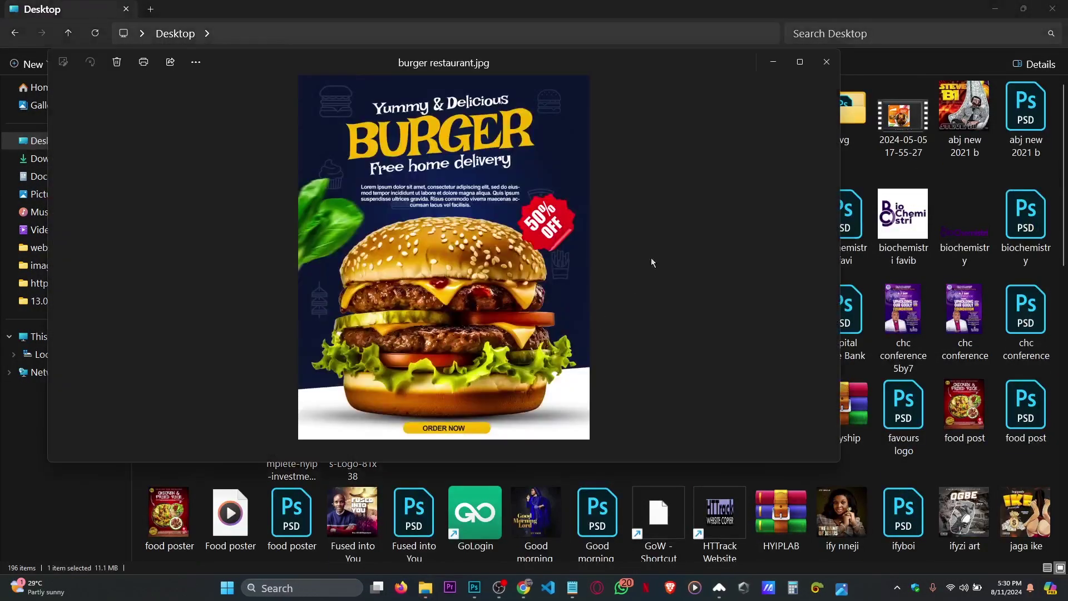
Maximize the Photos window to view the finished burger restaurant.jpg poster.
click(799, 62)
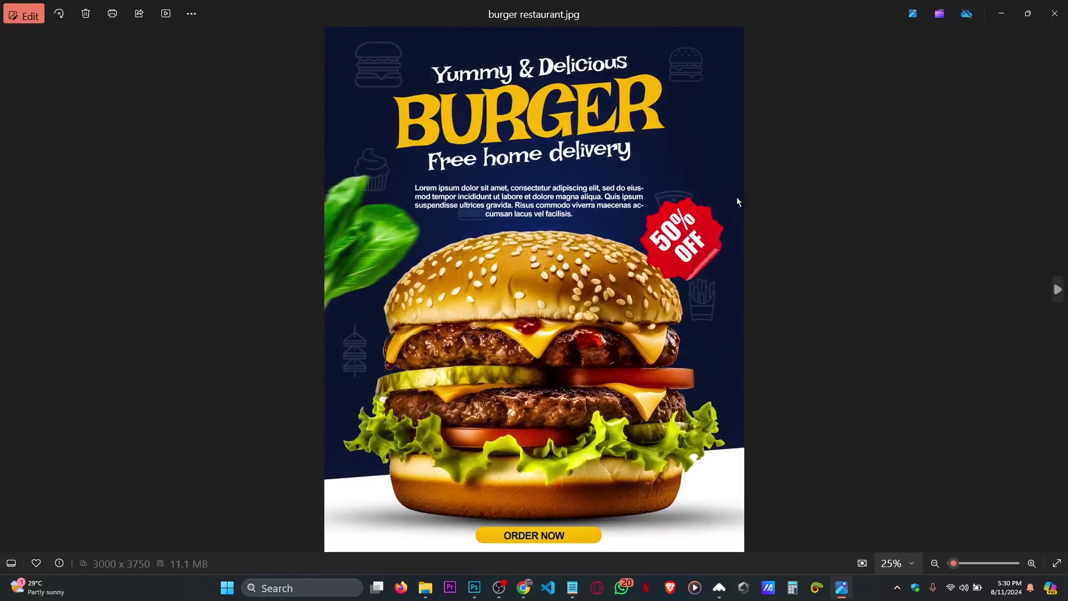